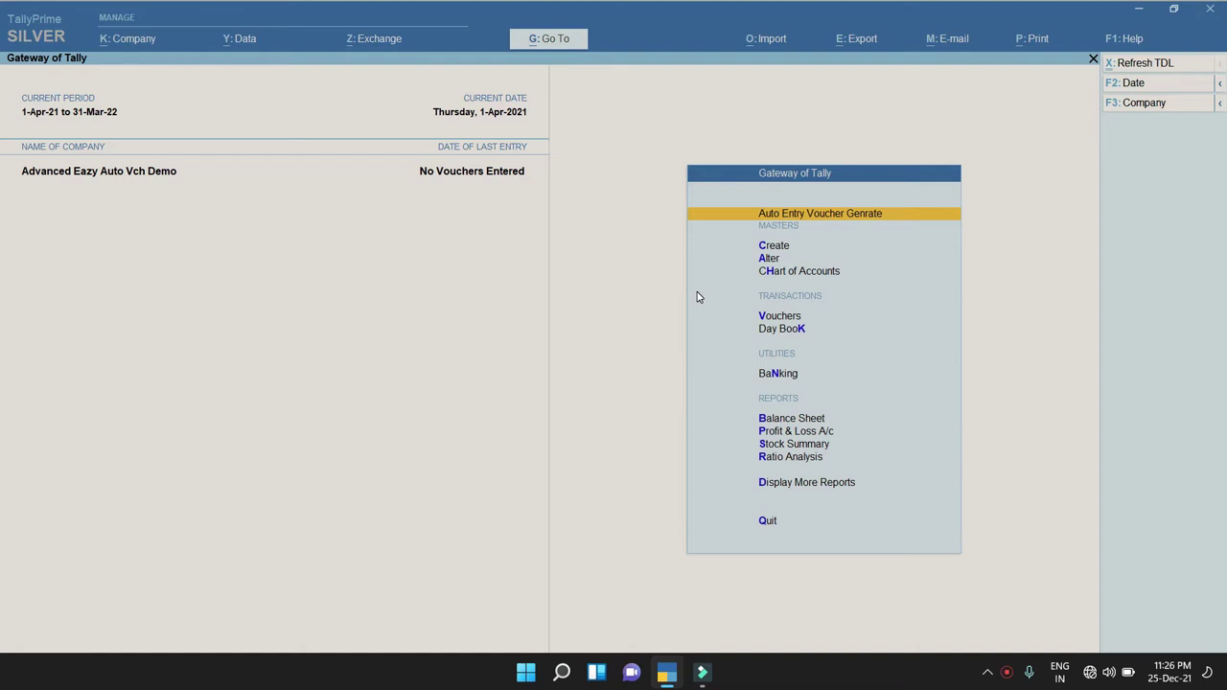
# Check in the TDL configuration that Advanced Eazy Auto Vch Demo.tcp is set to load, and return to the Gateway of Tally.
pyautogui.press('Down')
pyautogui.press('Up')
pyautogui.hotkey('ctrl', 'alt', 't')
pyautogui.press('F4')
pyautogui.press('Return')
pyautogui.press('Return')
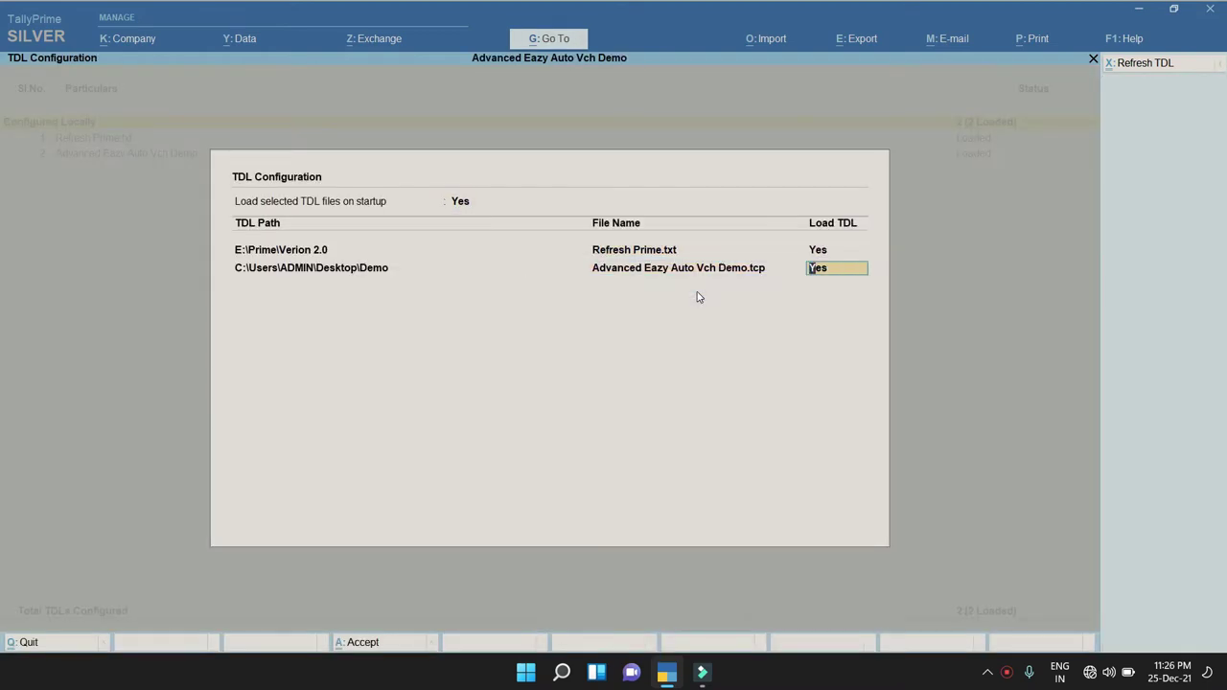
pyautogui.press('Return')
pyautogui.press('Return')
pyautogui.press('Escape')
pyautogui.press('Escape')
pyautogui.press('Escape')
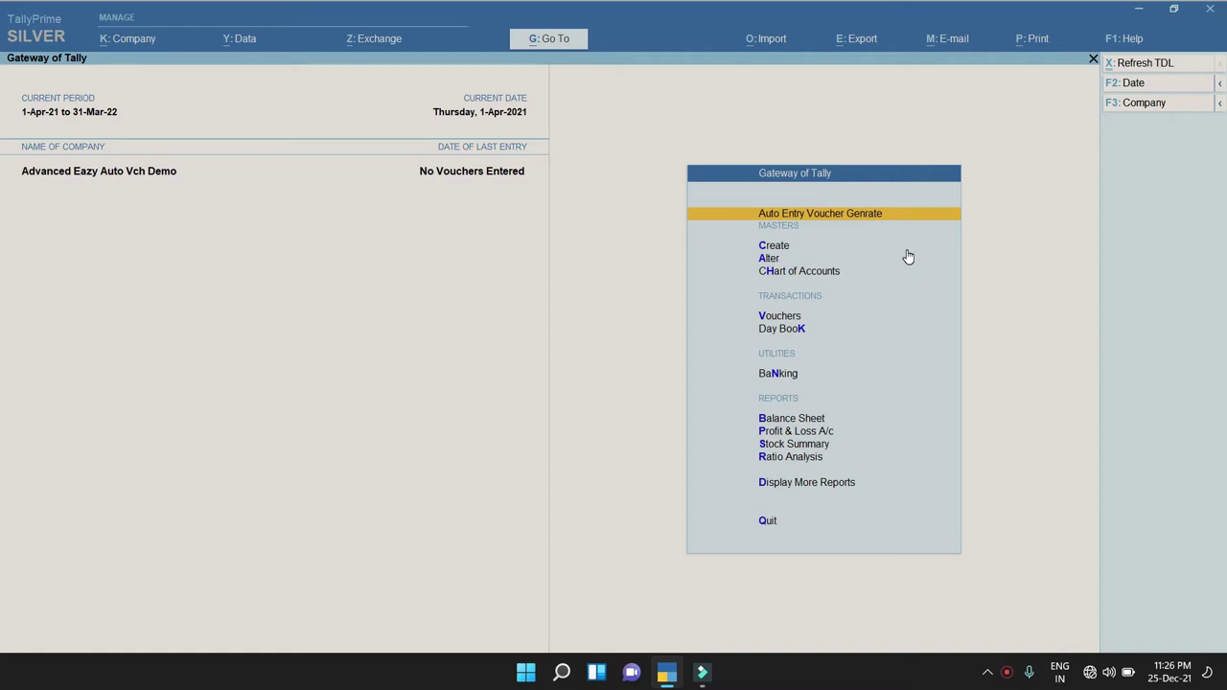
# Look through the Auto Entry Module's random party list, special days and holidays setup, and Eazy Auto Entry Posting.
pyautogui.press('Return')
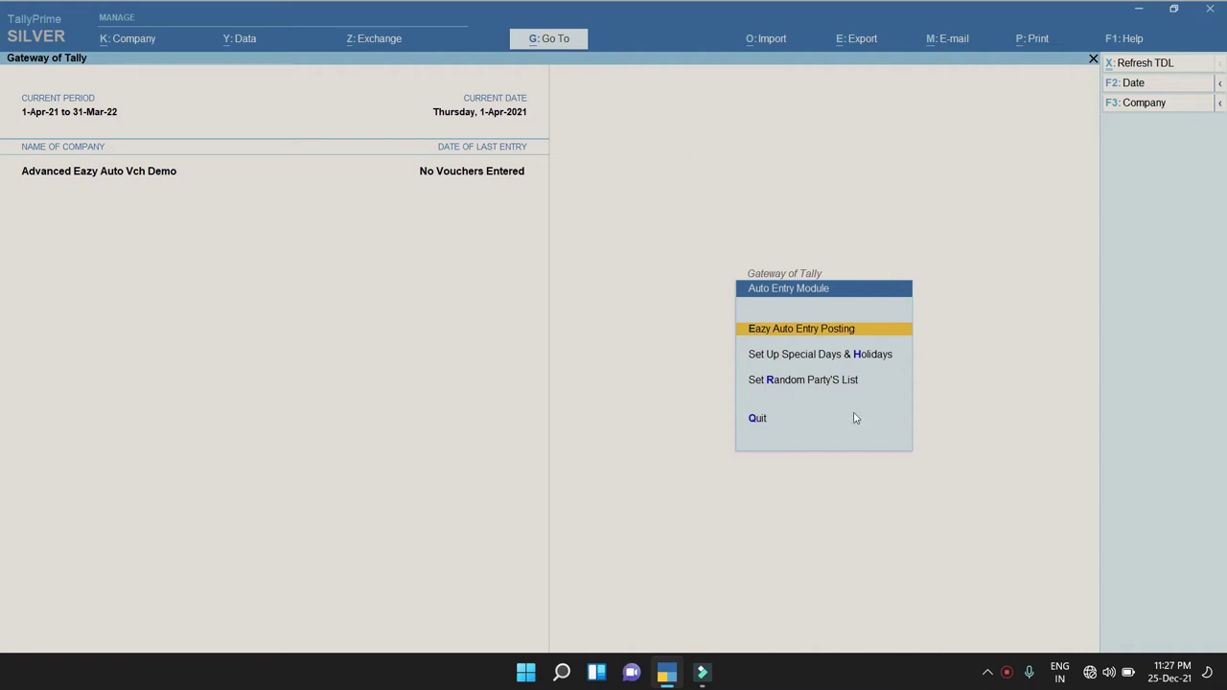
pyautogui.click(782, 382)
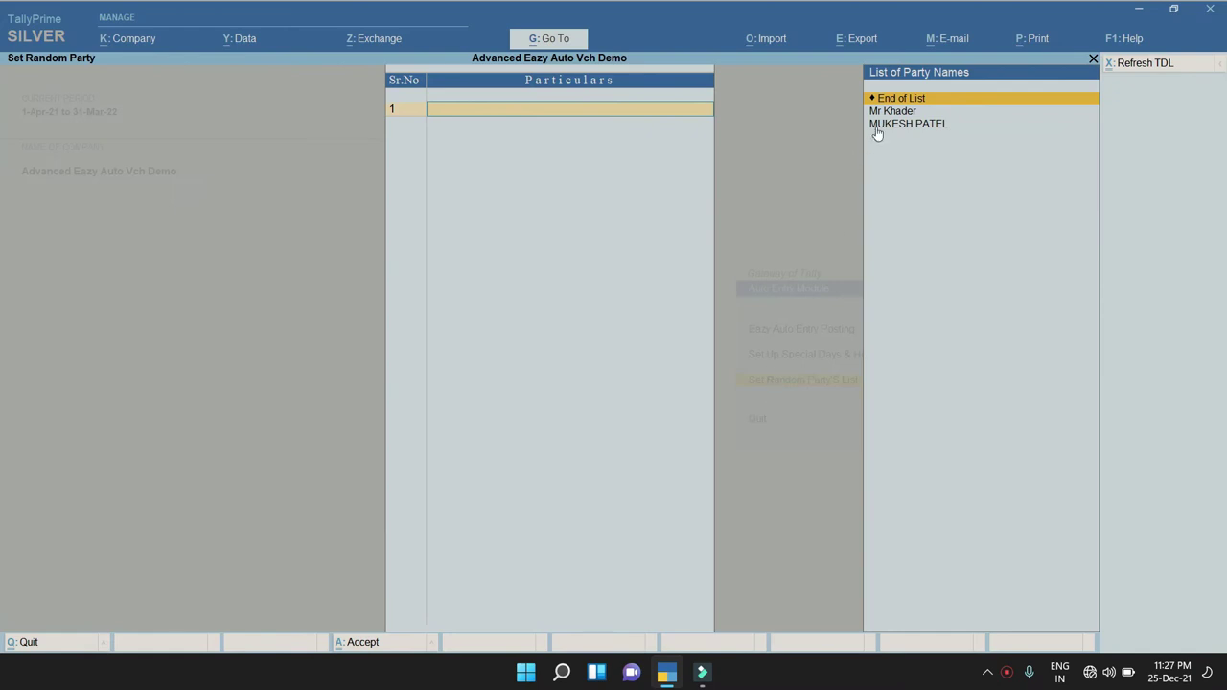
pyautogui.press('Escape')
pyautogui.press('y')
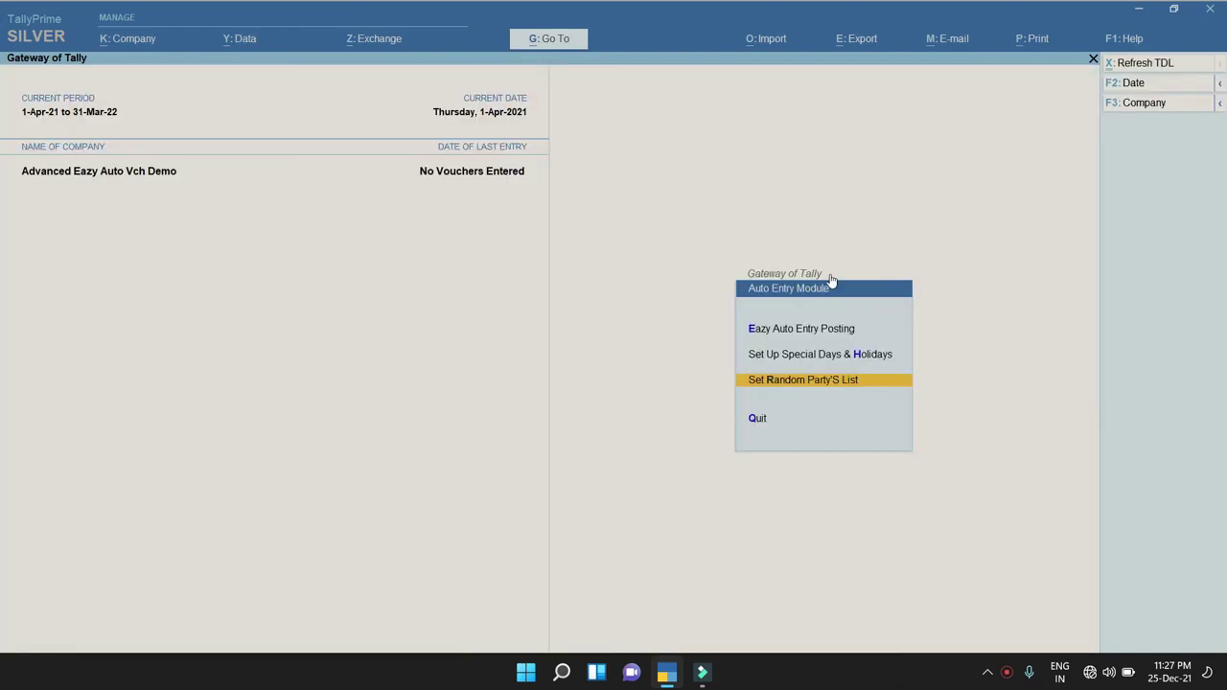
pyautogui.click(792, 359)
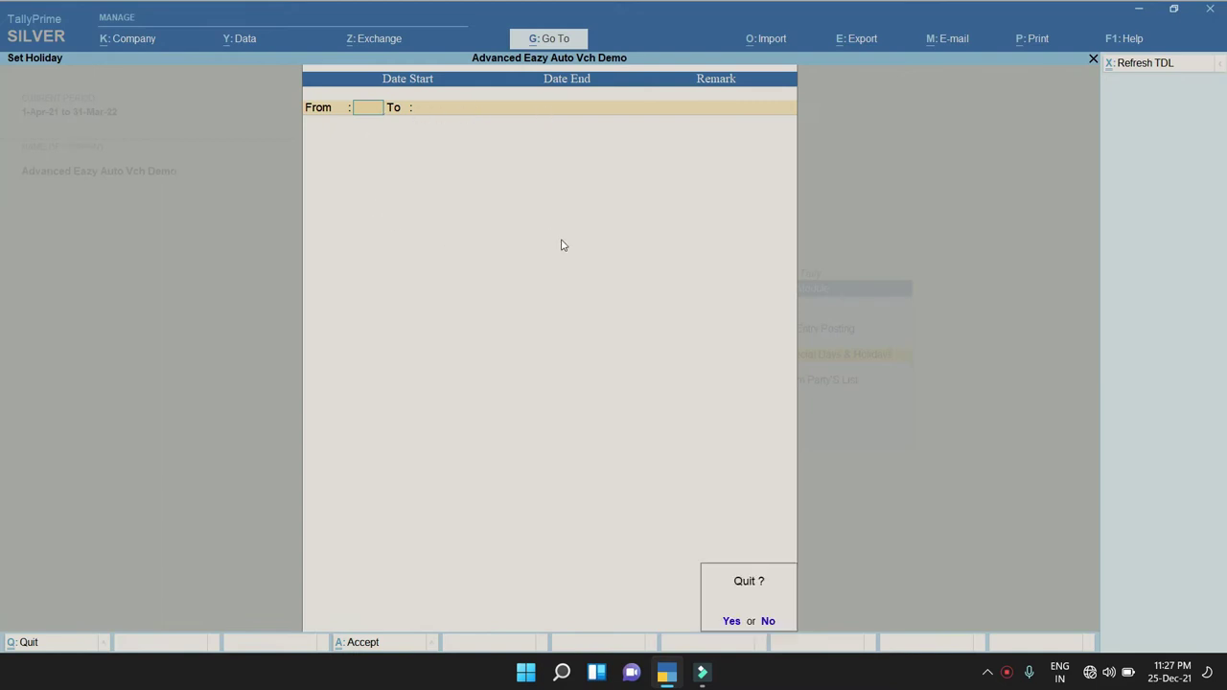
pyautogui.press('Escape')
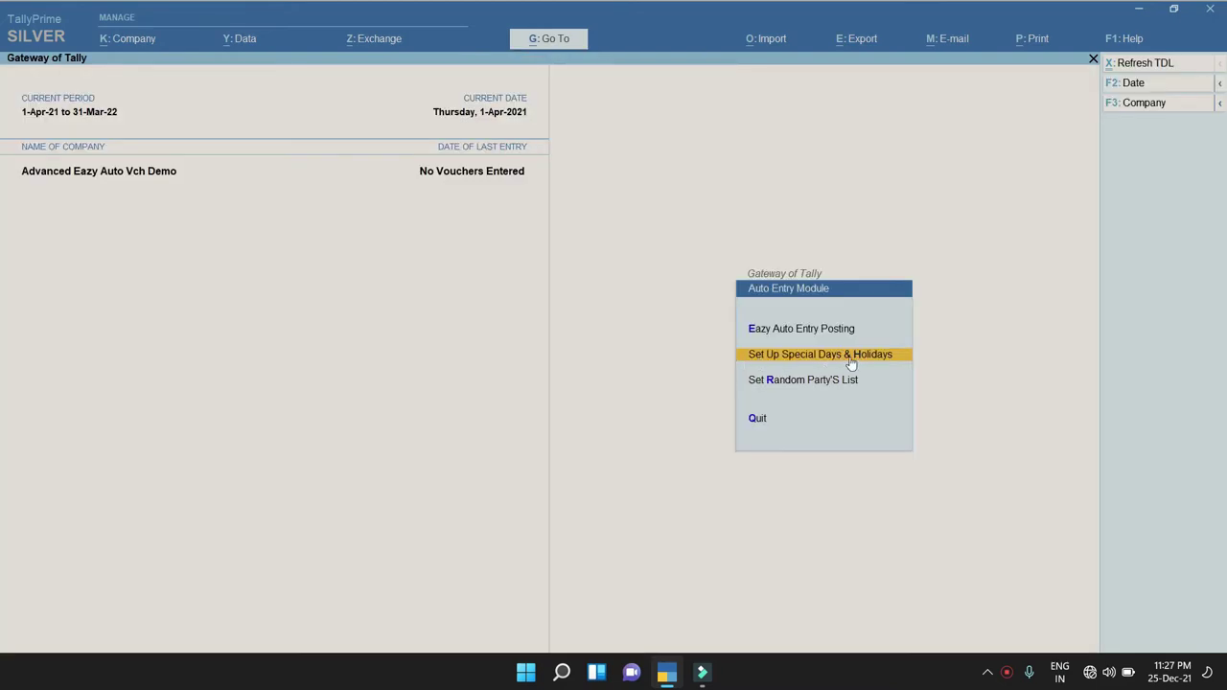
pyautogui.click(767, 332)
pyautogui.press('Escape')
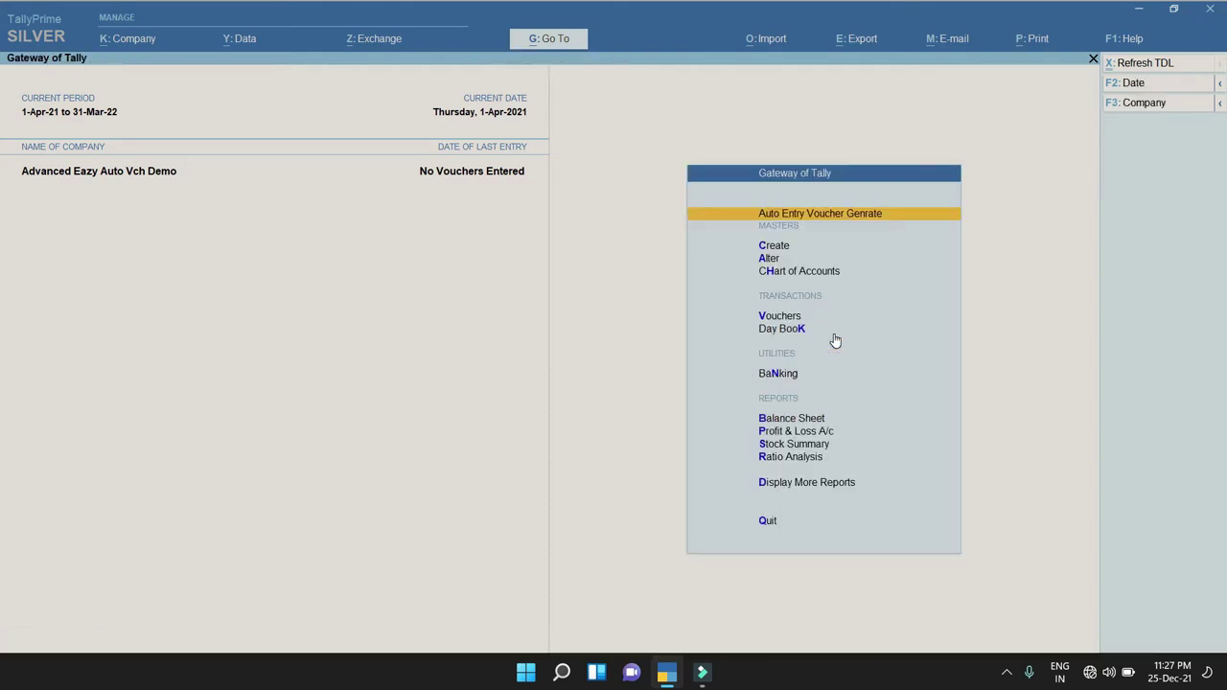
# Open Eazy Auto Entry Posting with country mode India, voucher mode Sales and the period 1-Apr-21 to 30-Apr-21.
pyautogui.press('Return')
pyautogui.press('Return')
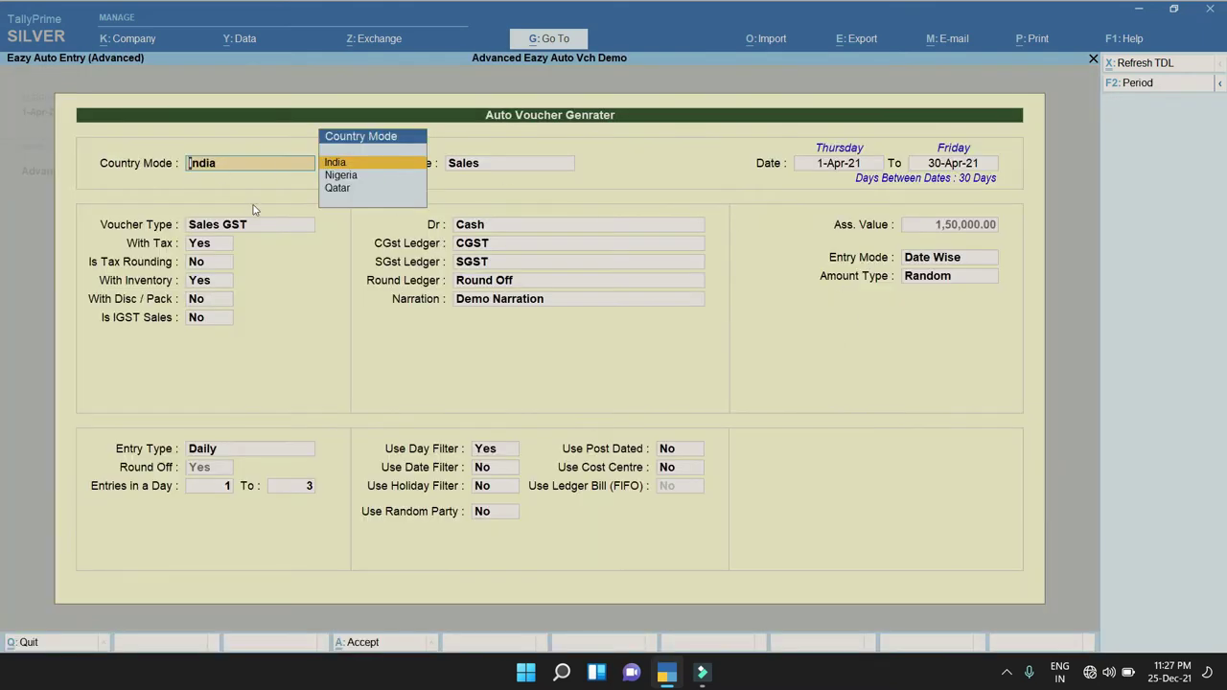
pyautogui.press('Return')
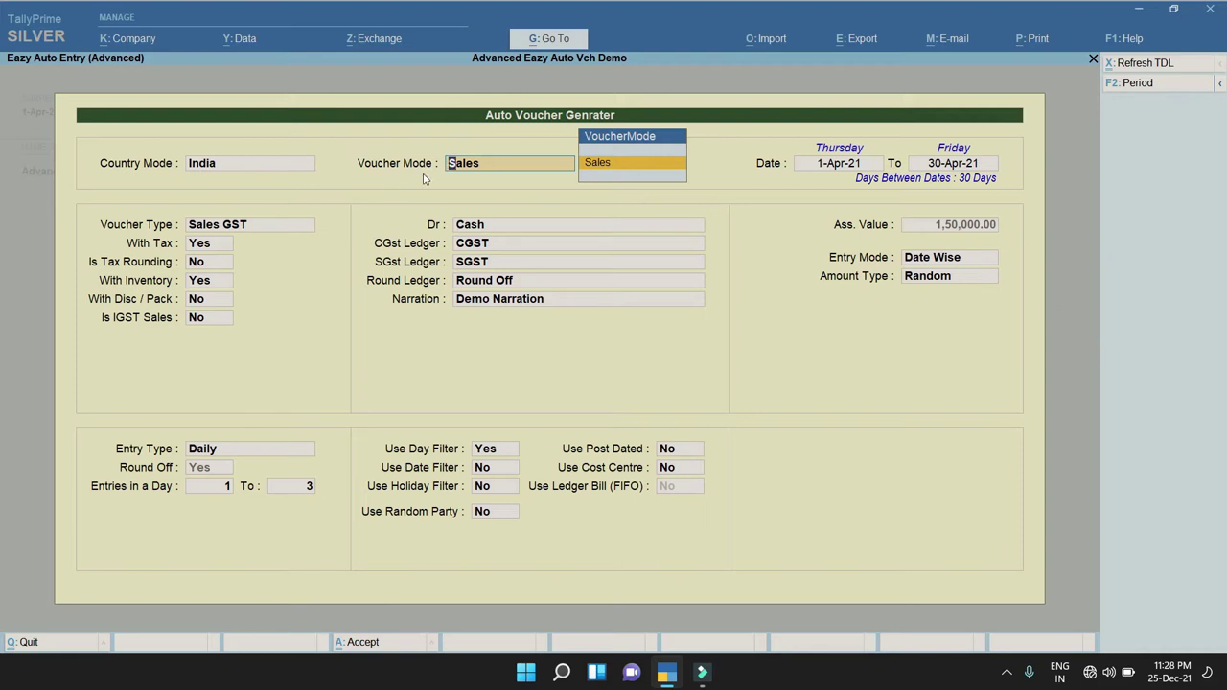
pyautogui.press('Return')
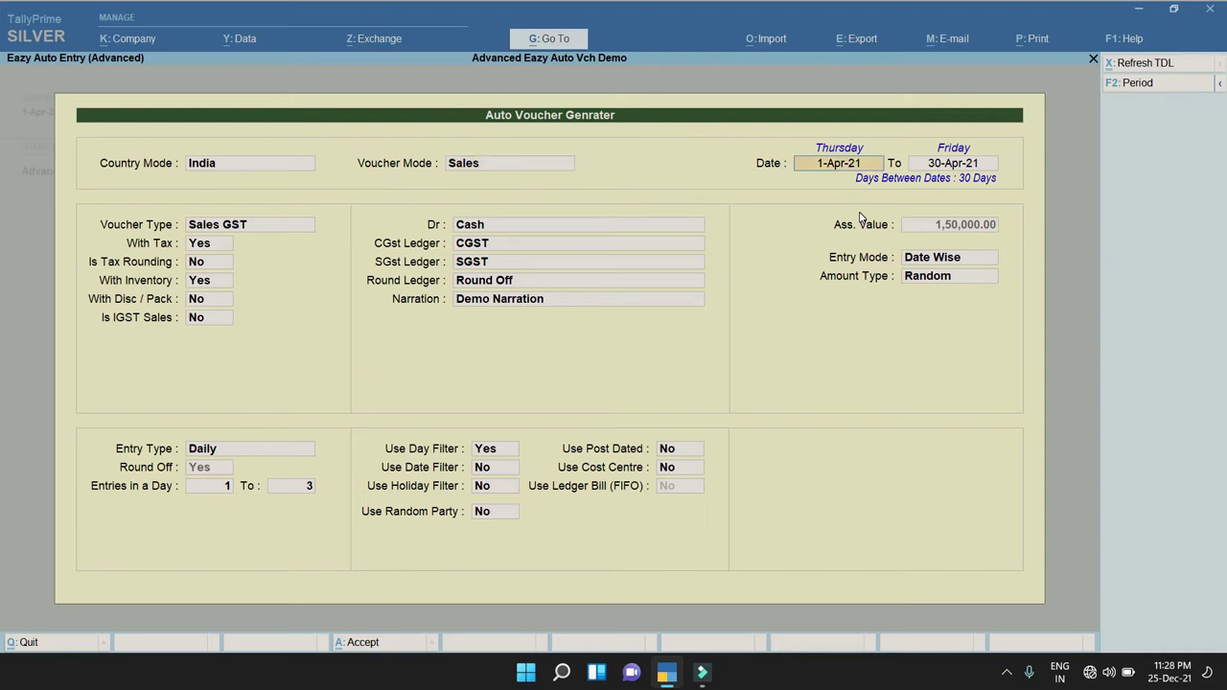
pyautogui.press('Return')
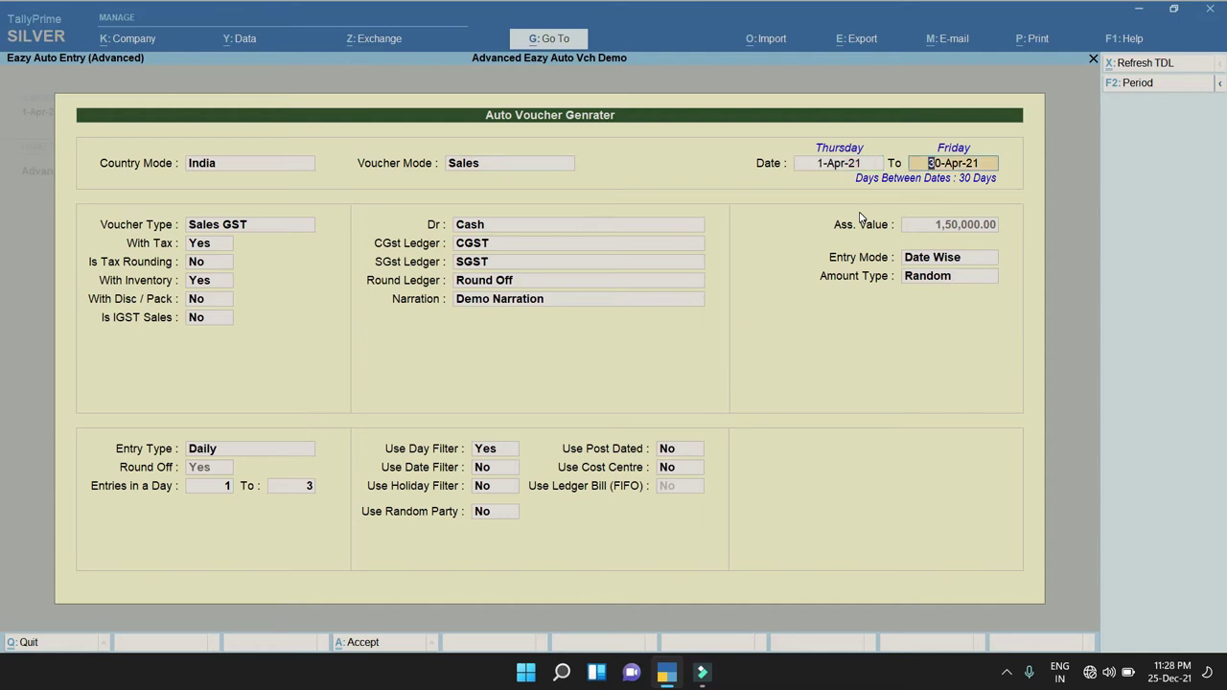
pyautogui.press('Up')
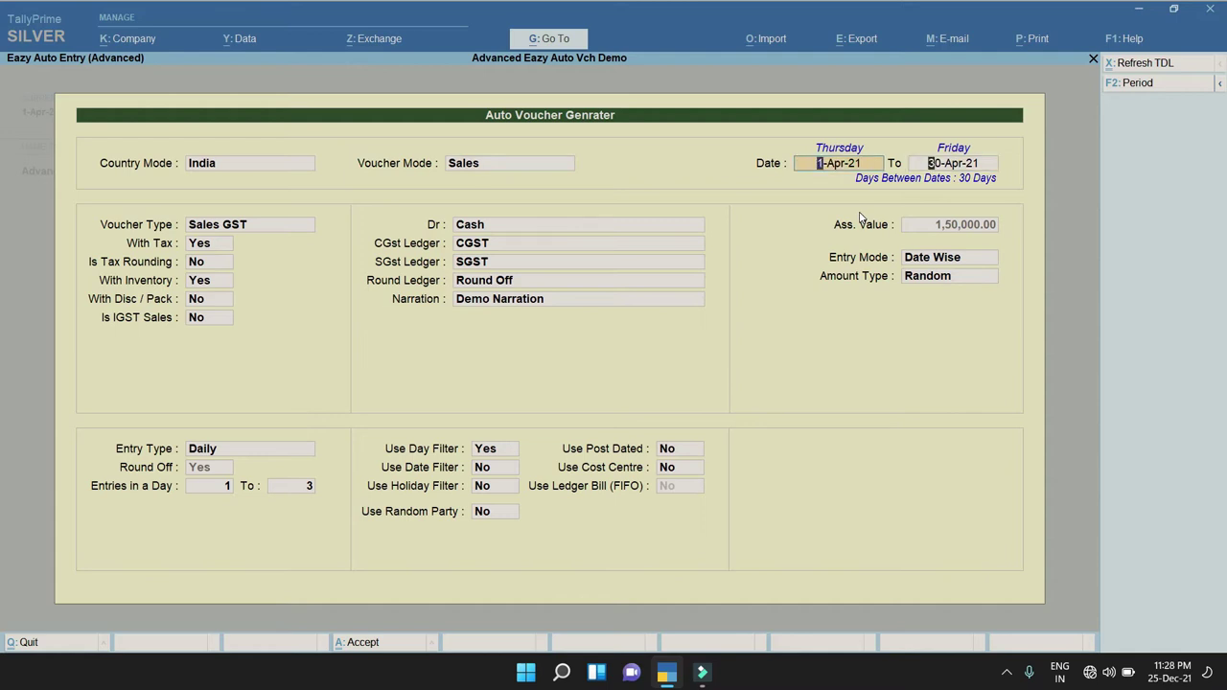
pyautogui.press('Return')
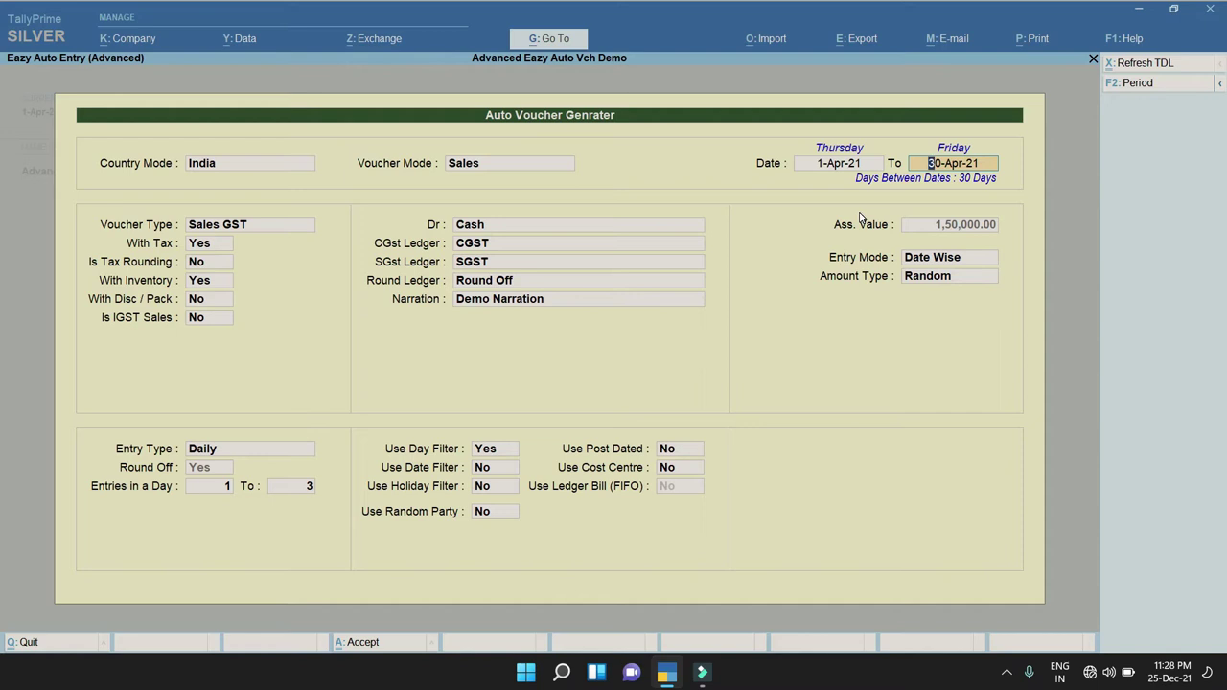
pyautogui.press('Return')
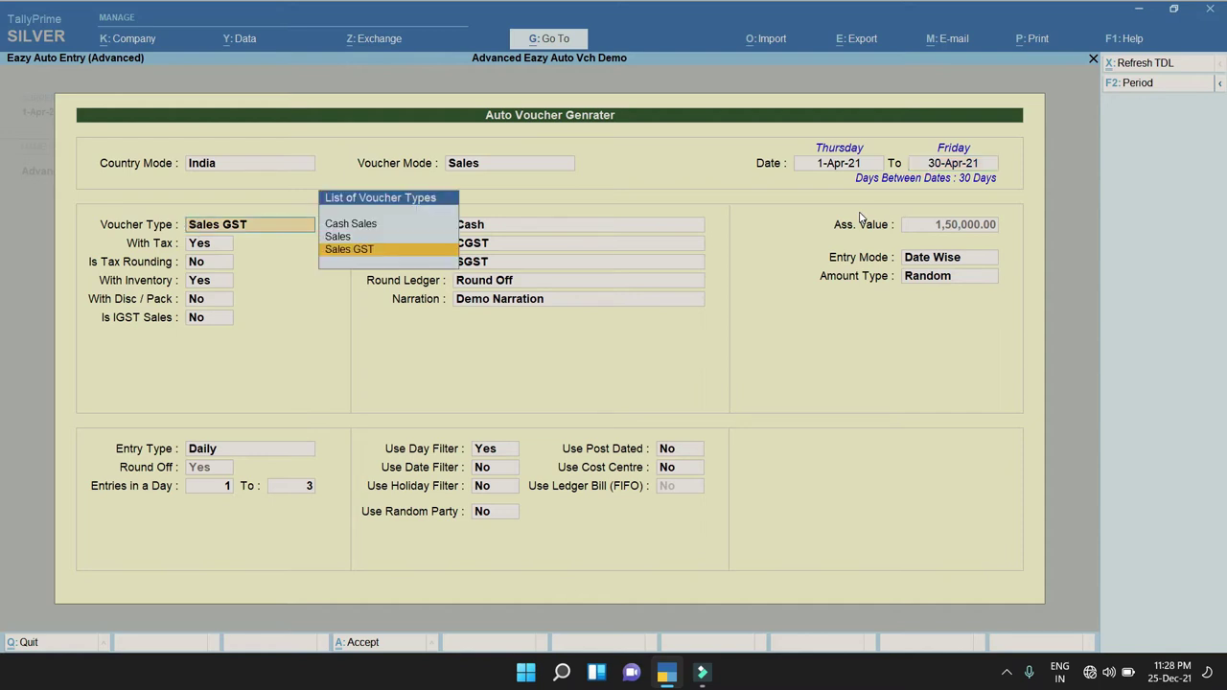
# Review the available voucher types and choose Sales GST for the generated vouchers.
pyautogui.press('Up')
pyautogui.press('Up')
pyautogui.press('Down')
pyautogui.press('Down')
pyautogui.press('Up')
pyautogui.press('Up')
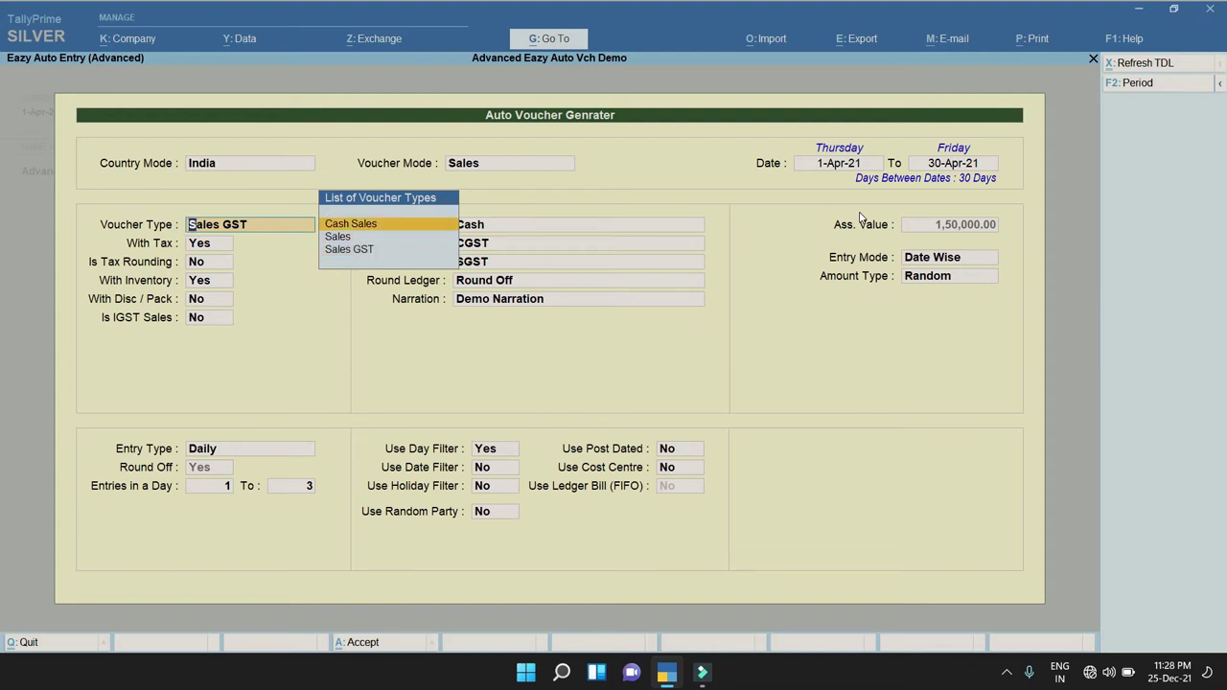
pyautogui.press('Down')
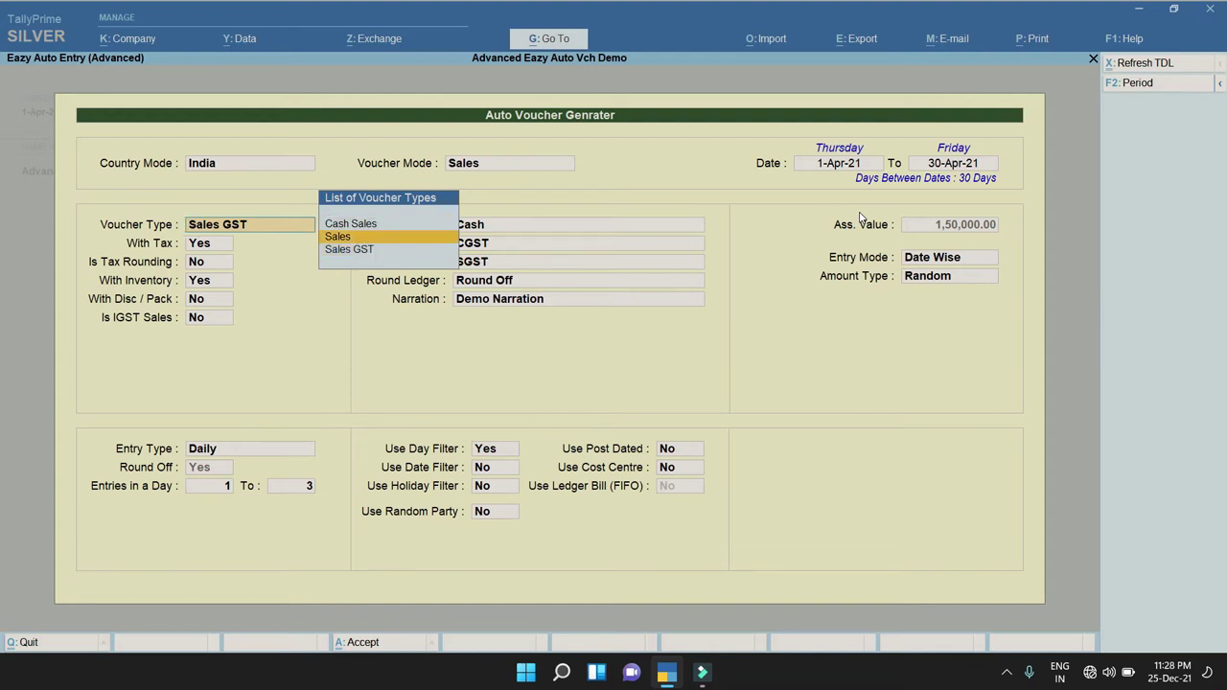
pyautogui.press('Down')
pyautogui.press('Up')
pyautogui.press('Up')
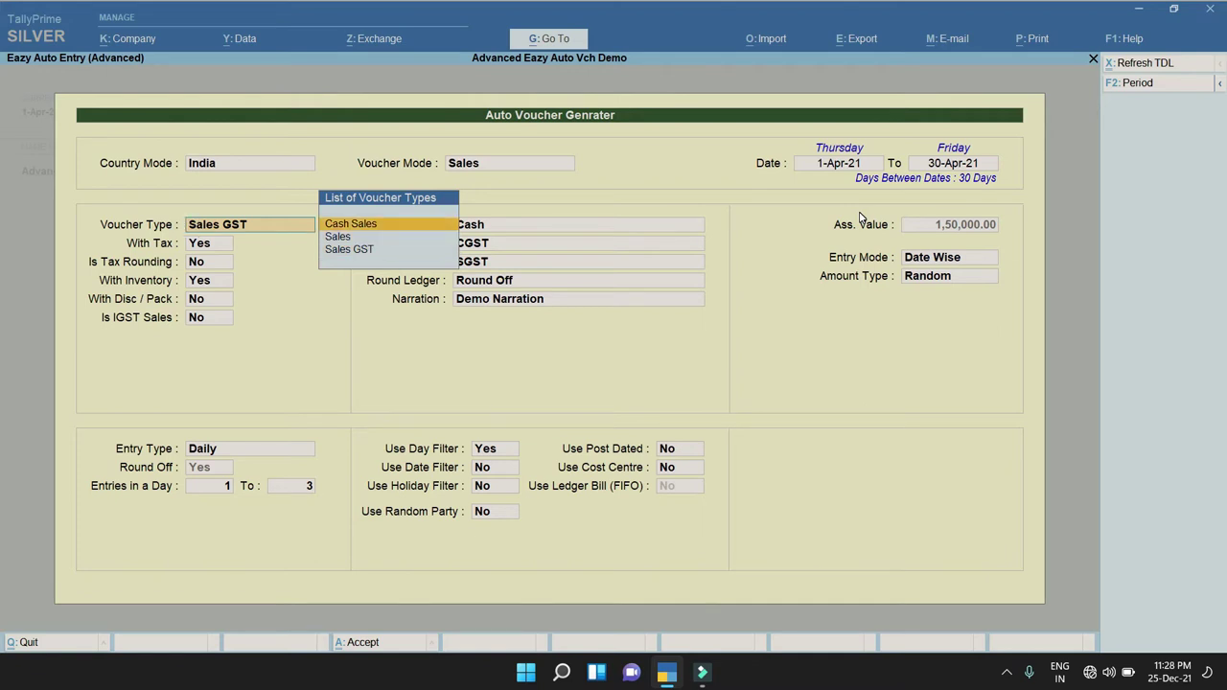
pyautogui.press('Down')
pyautogui.press('Down')
pyautogui.press('Return')
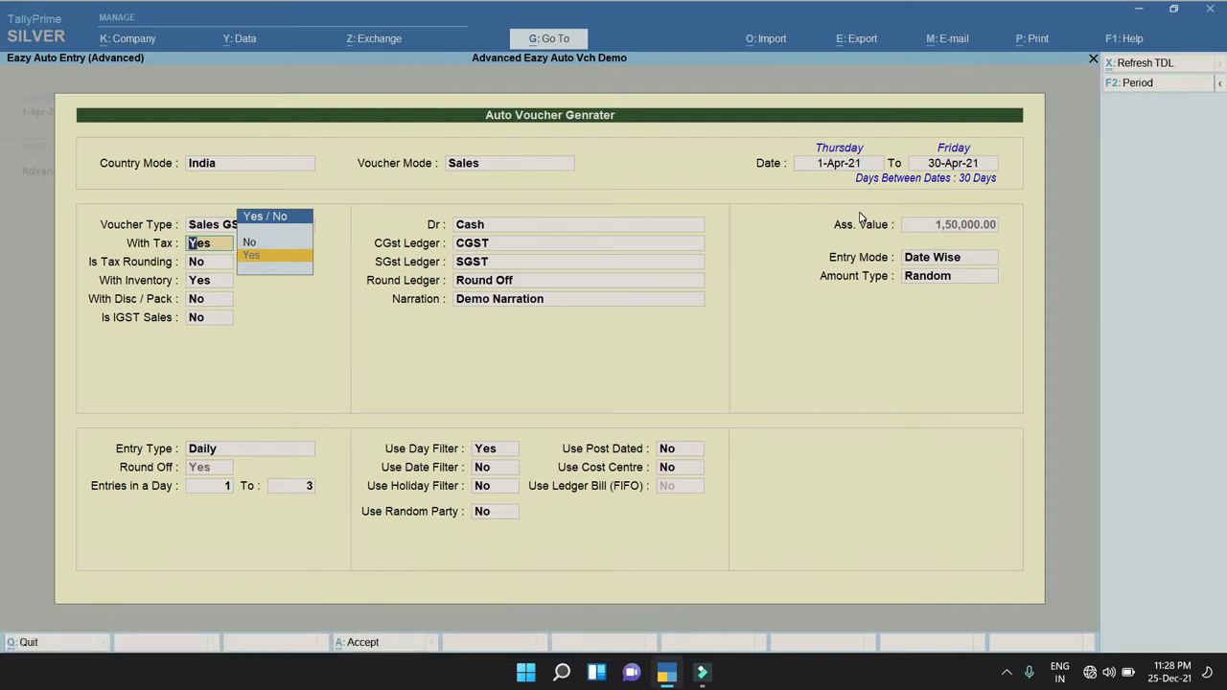
# Set With Tax to Yes and Is Tax Rounding to No.
pyautogui.press('Return')
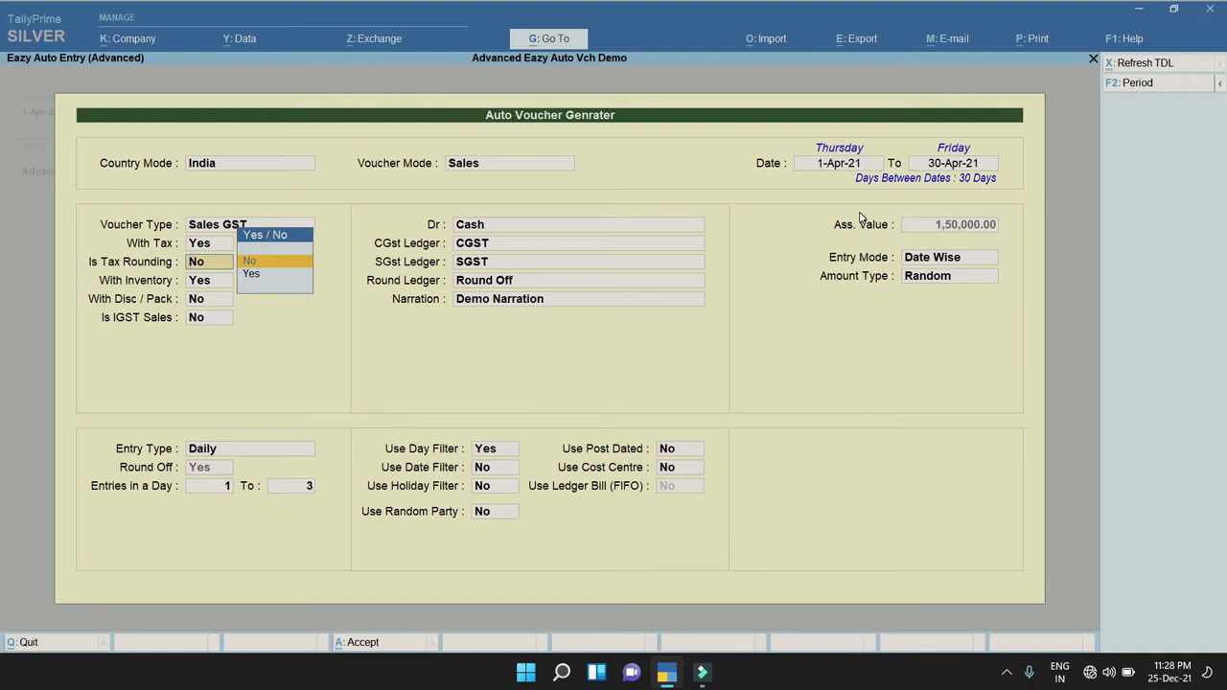
pyautogui.press('Down')
pyautogui.press('Return')
pyautogui.press('BackSpace')
pyautogui.press('Up')
pyautogui.press('Return')
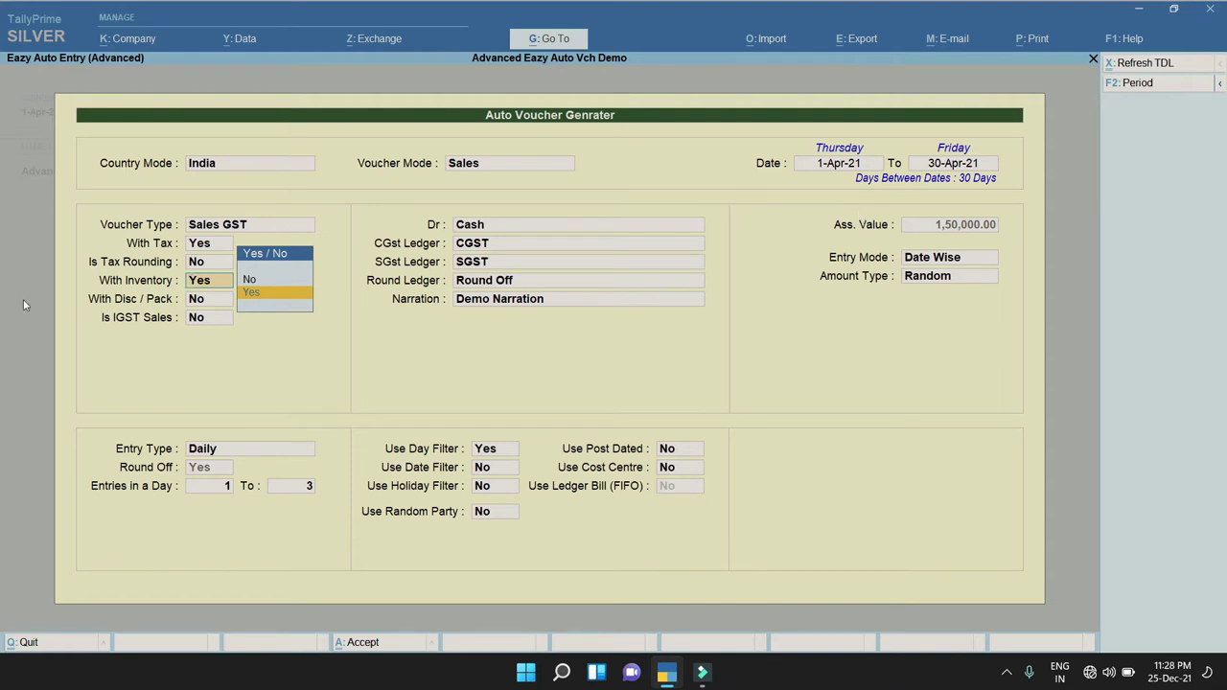
# Set With Inventory to Yes and choose Item -1 from godown A-1 on the first inventory line.
pyautogui.press('Return')
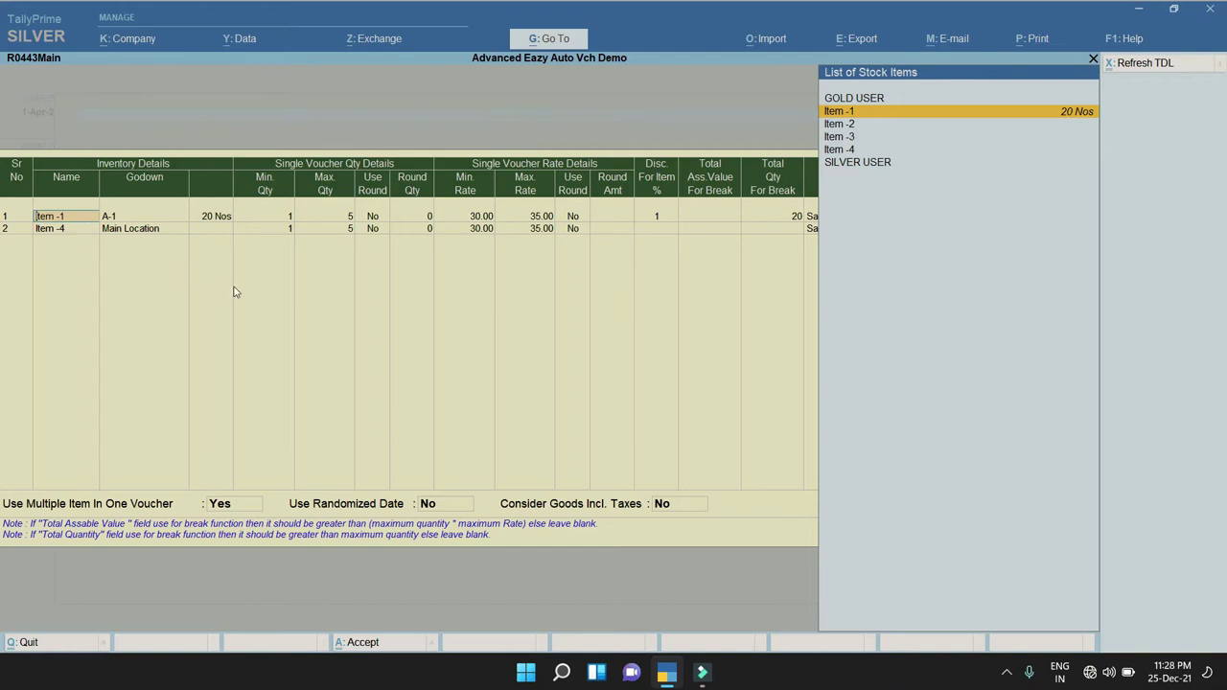
pyautogui.press('Return')
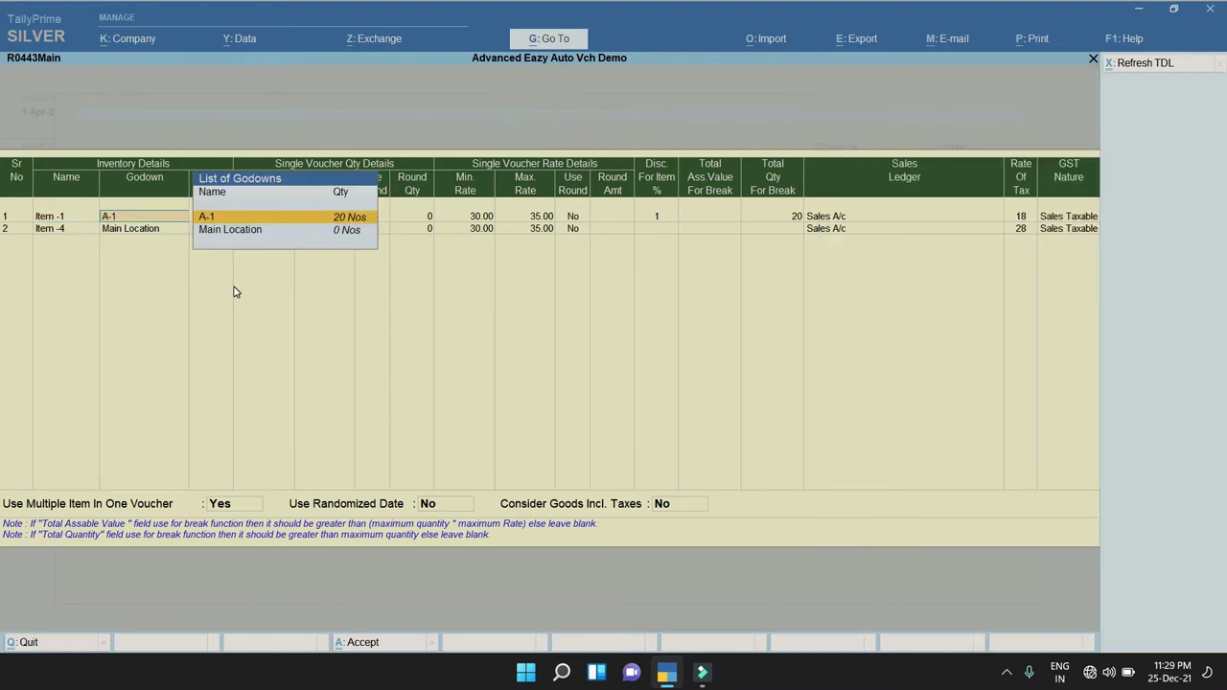
pyautogui.press('BackSpace')
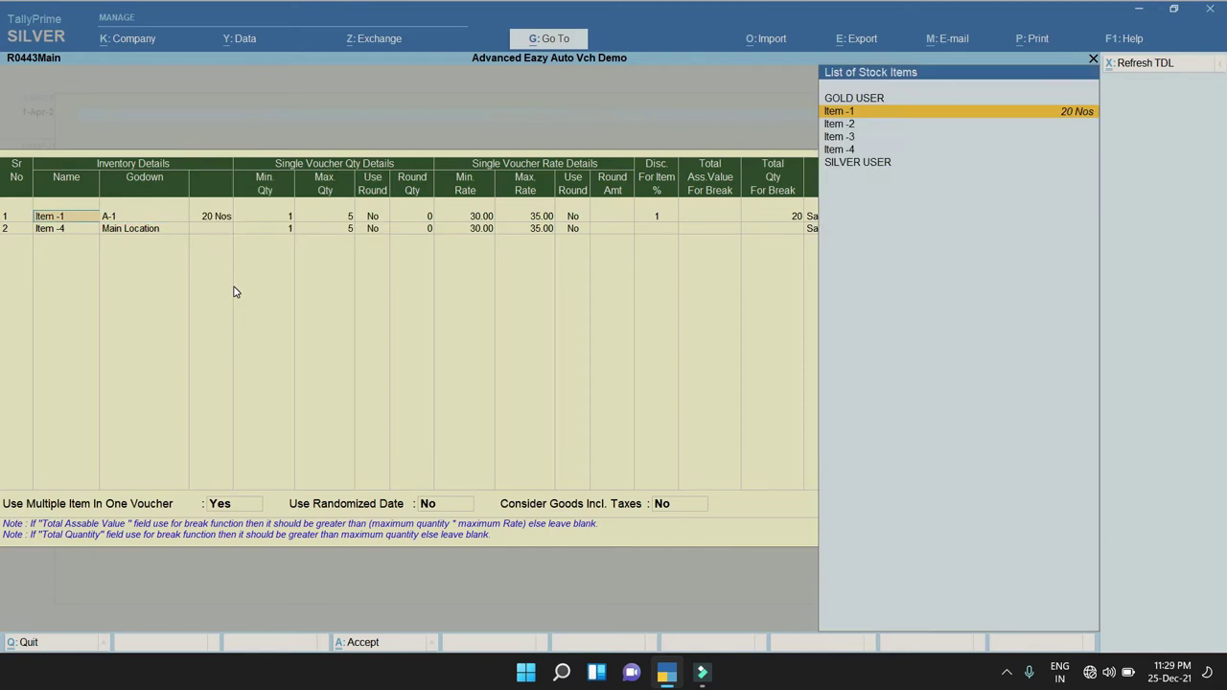
pyautogui.press('Return')
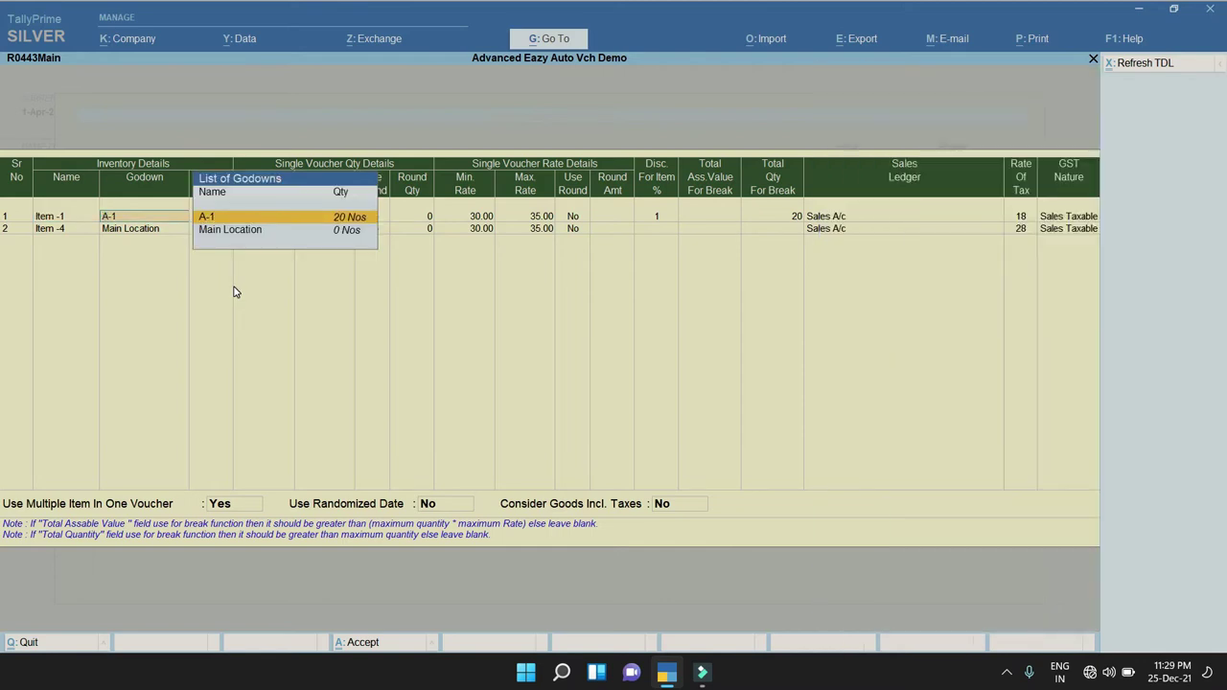
pyautogui.press('BackSpace')
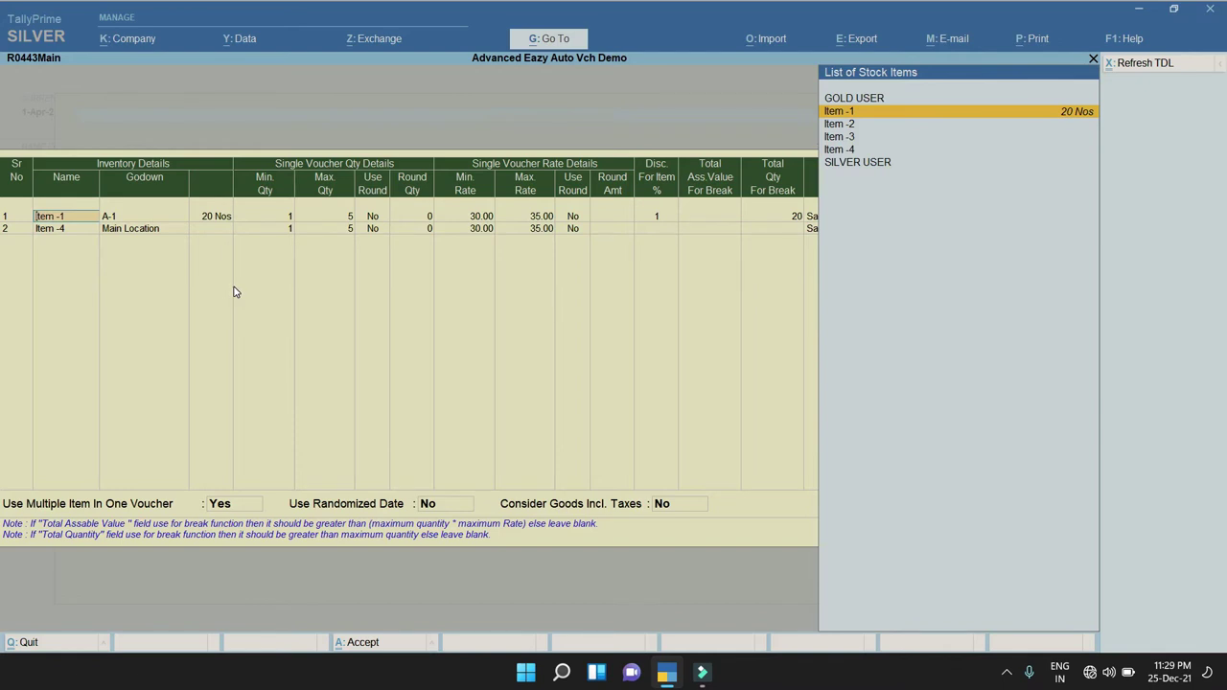
pyautogui.press('Return')
pyautogui.press('Down')
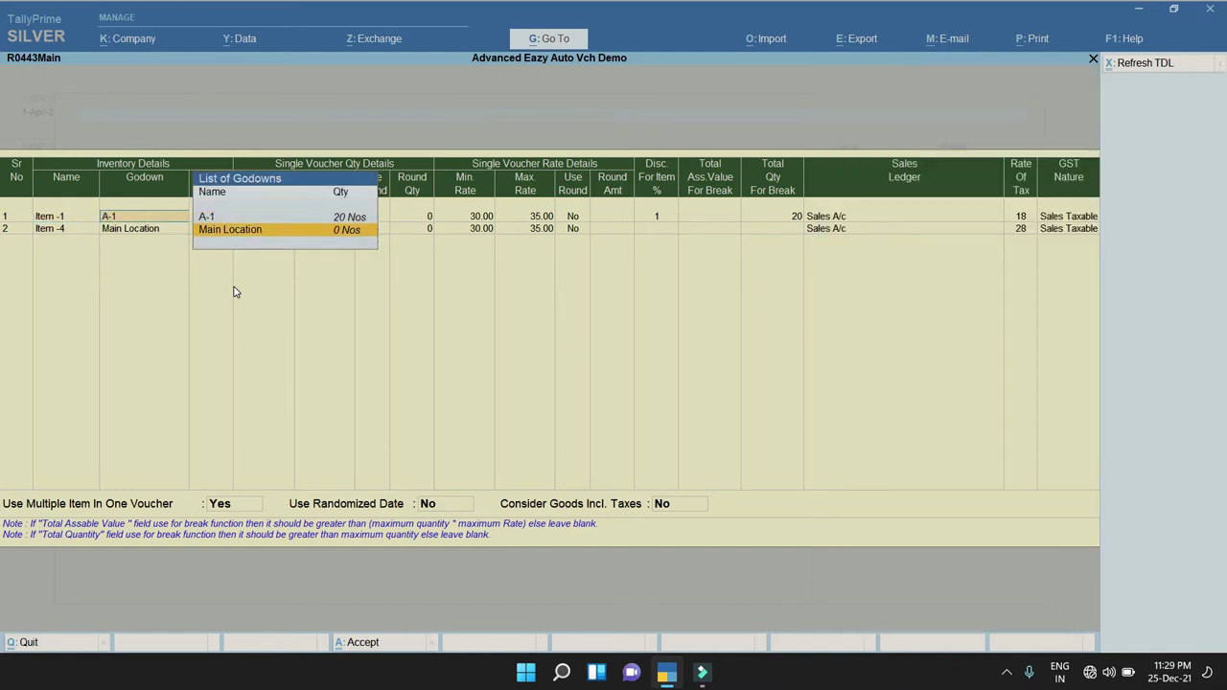
pyautogui.press('Up')
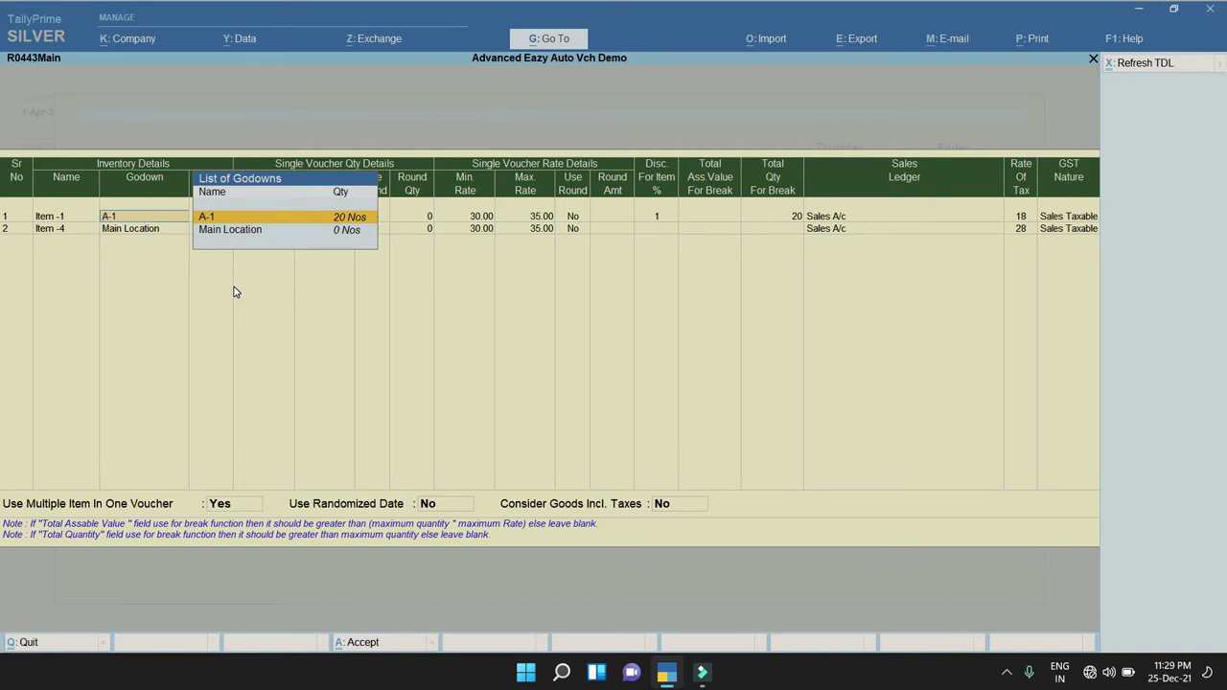
pyautogui.press('Down')
pyautogui.press('Up')
pyautogui.press('Return')
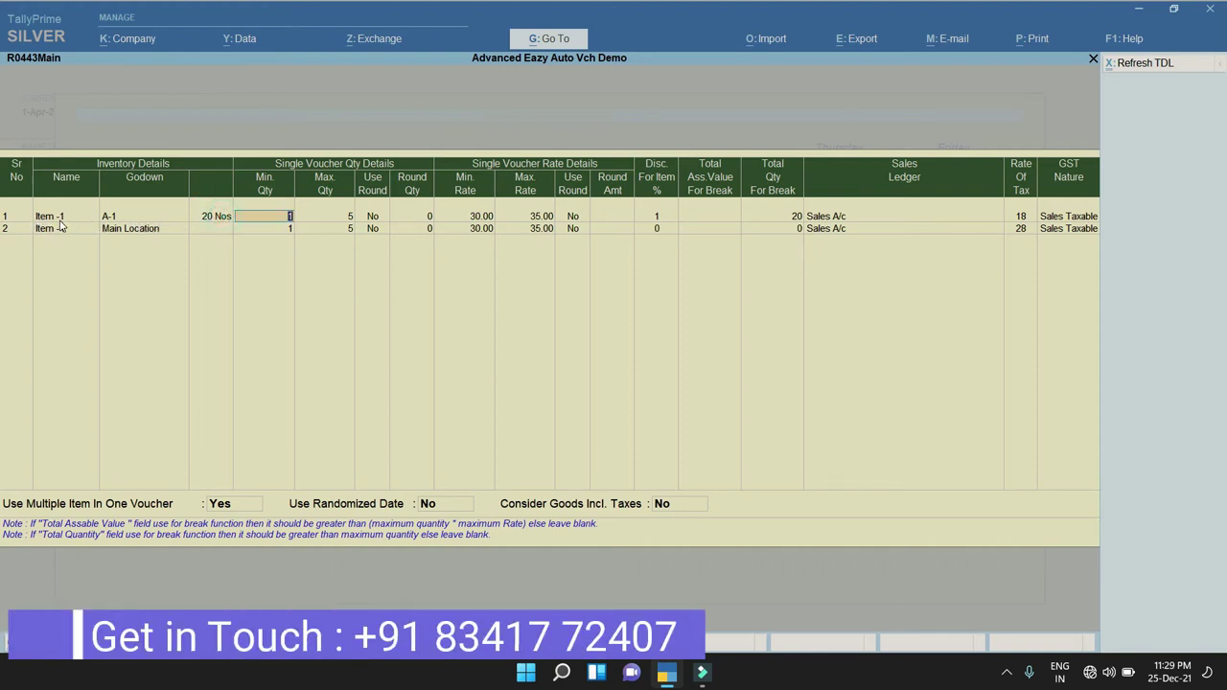
pyautogui.click(126, 217)
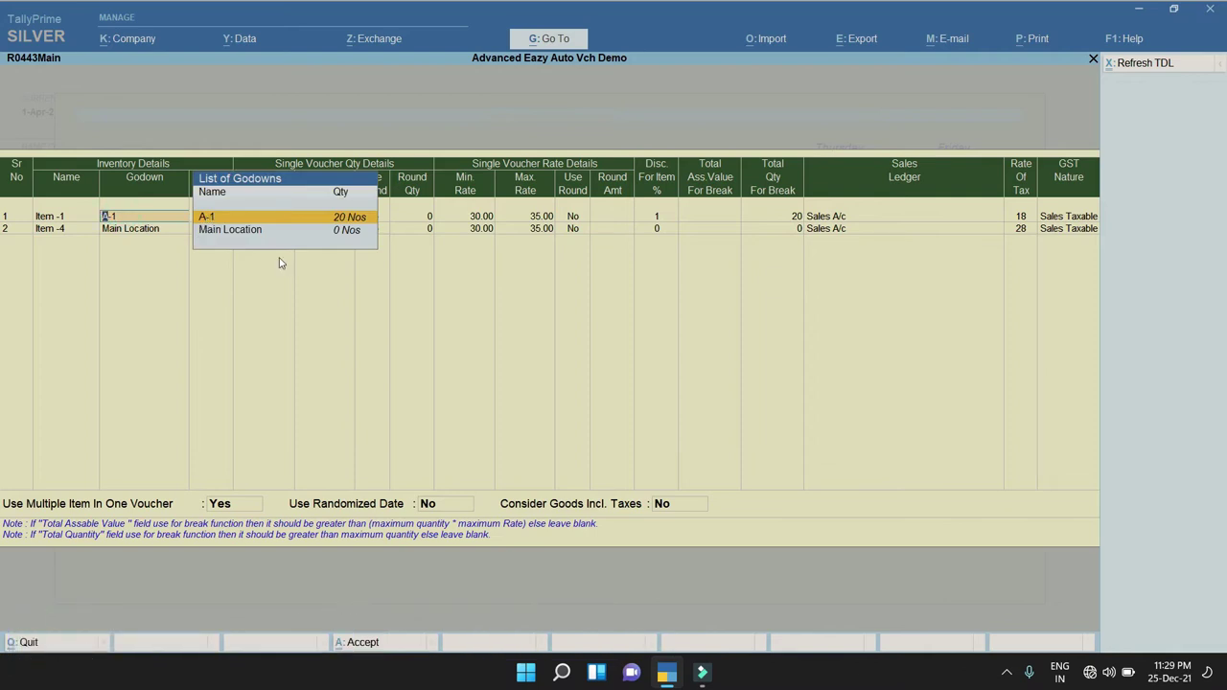
pyautogui.press('Return')
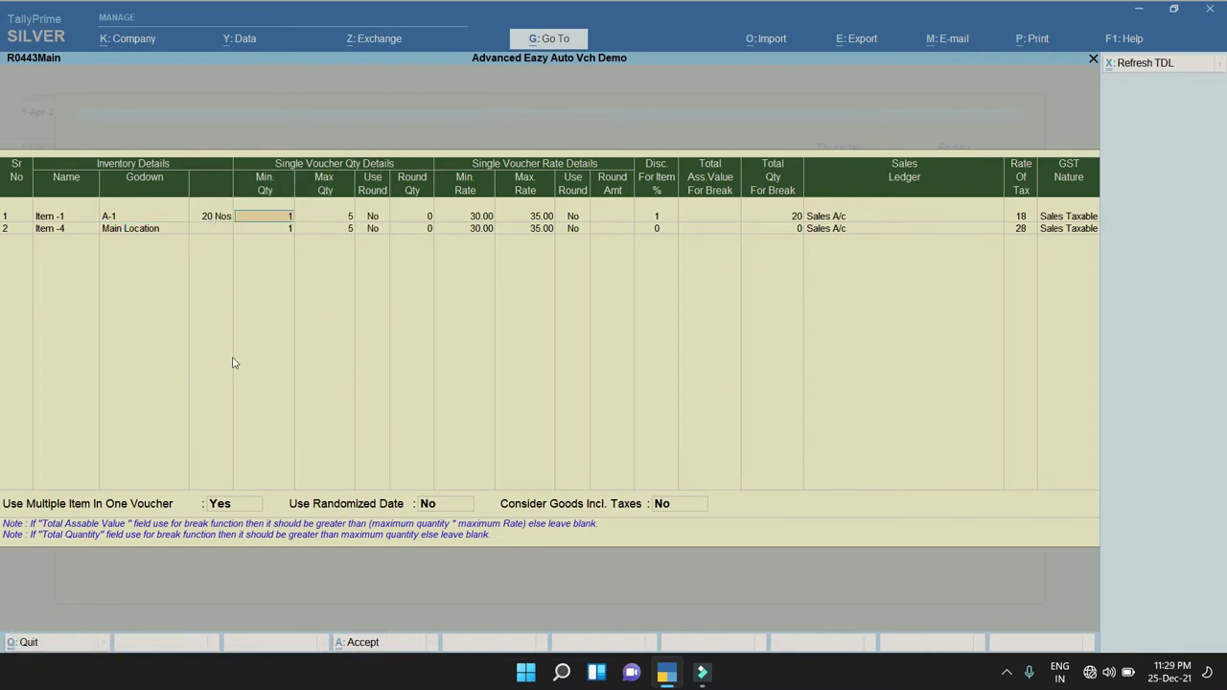
# Accept a quantity range of 1 to 5 for Item -1 with quantity rounding set to No.
pyautogui.click(286, 219)
pyautogui.press('Return')
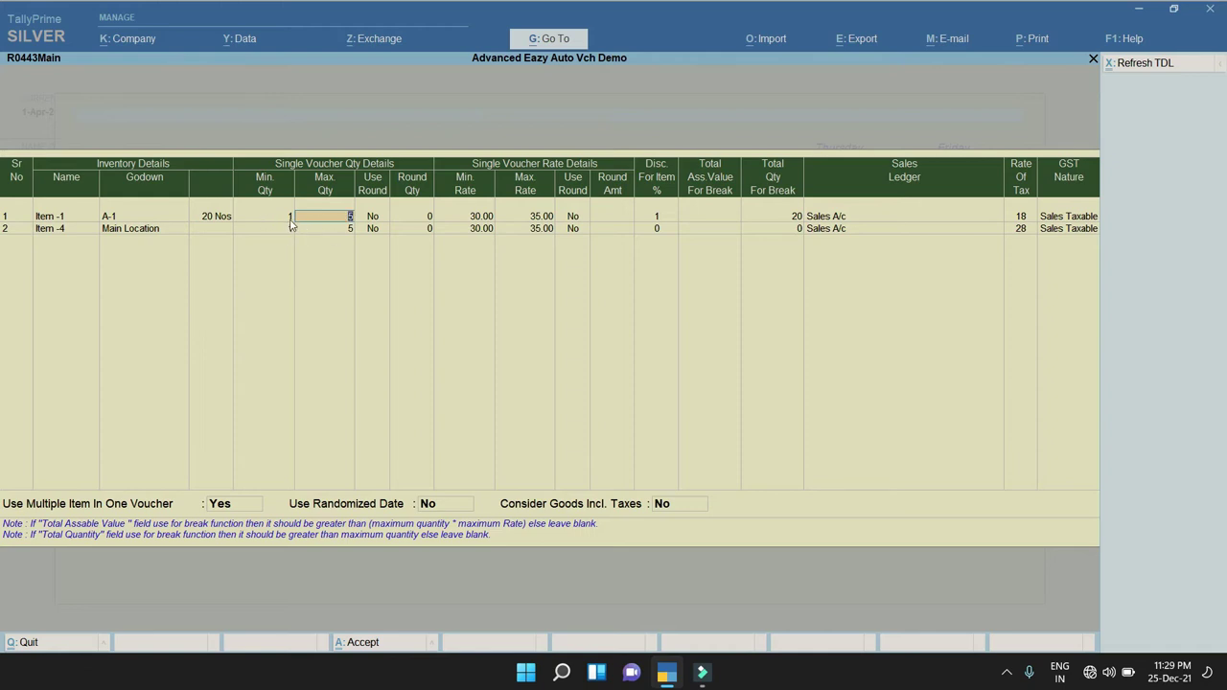
pyautogui.press('Return')
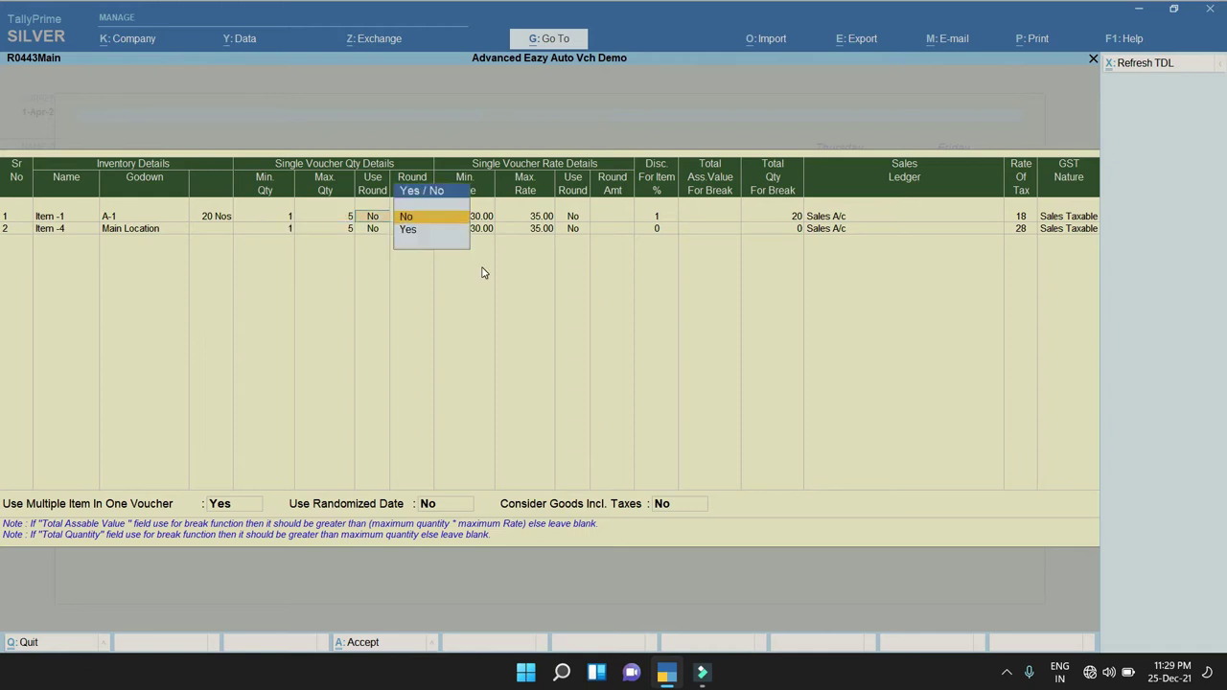
pyautogui.press('Return')
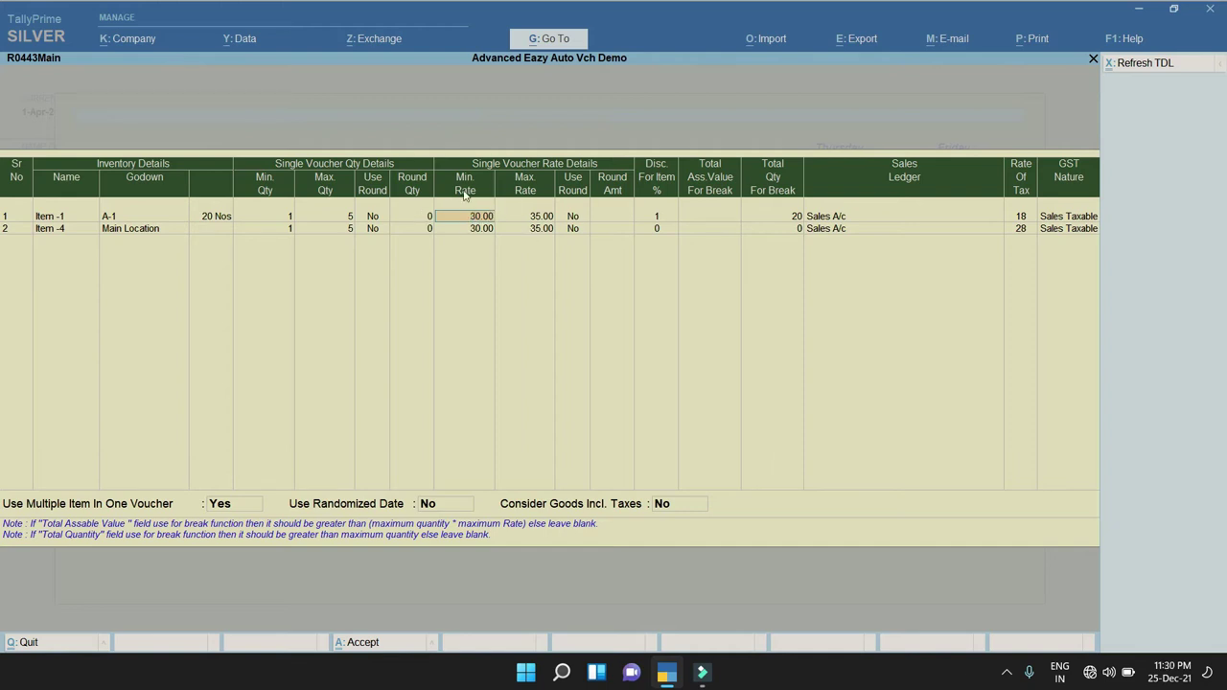
# Accept a rate range of 30.00 to 35.00 for Item -1 with rate rounding set to No.
pyautogui.click(476, 220)
pyautogui.click(531, 219)
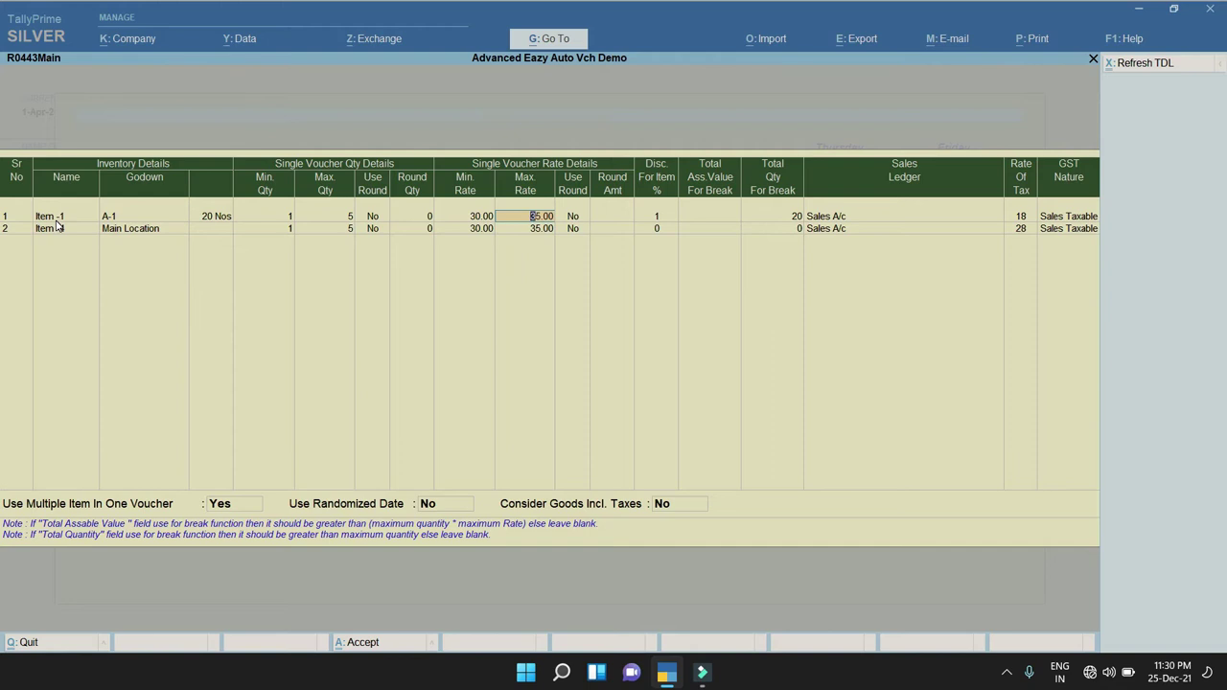
pyautogui.click(476, 217)
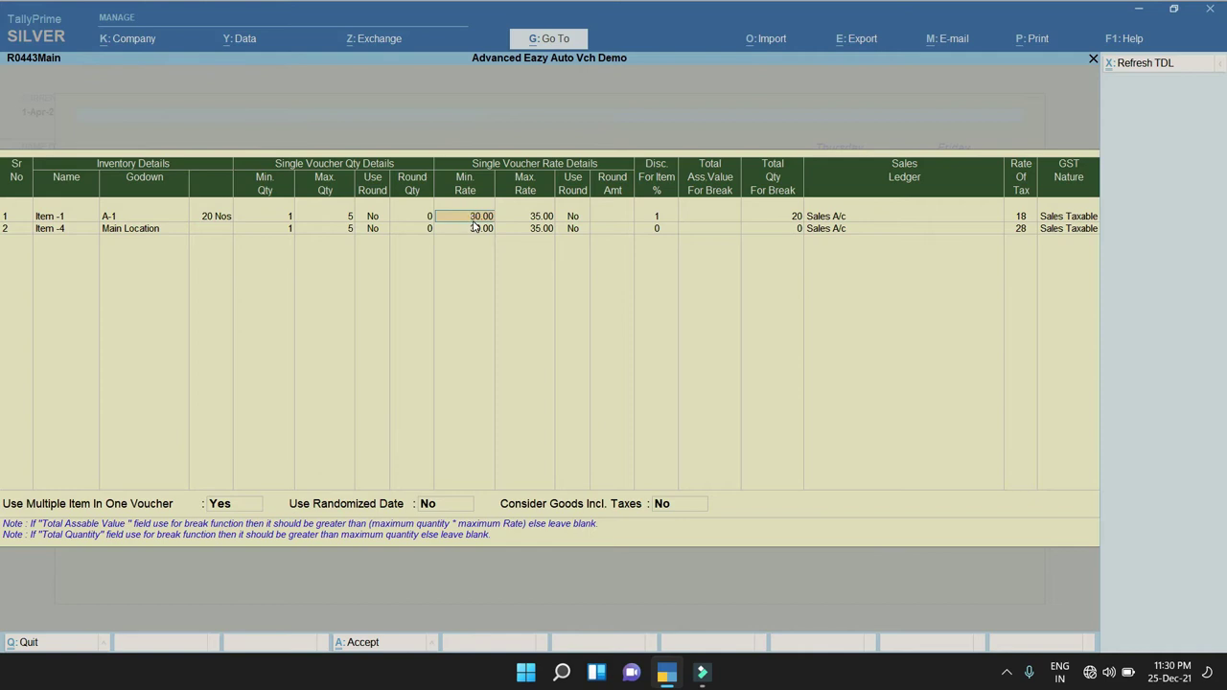
pyautogui.click(533, 221)
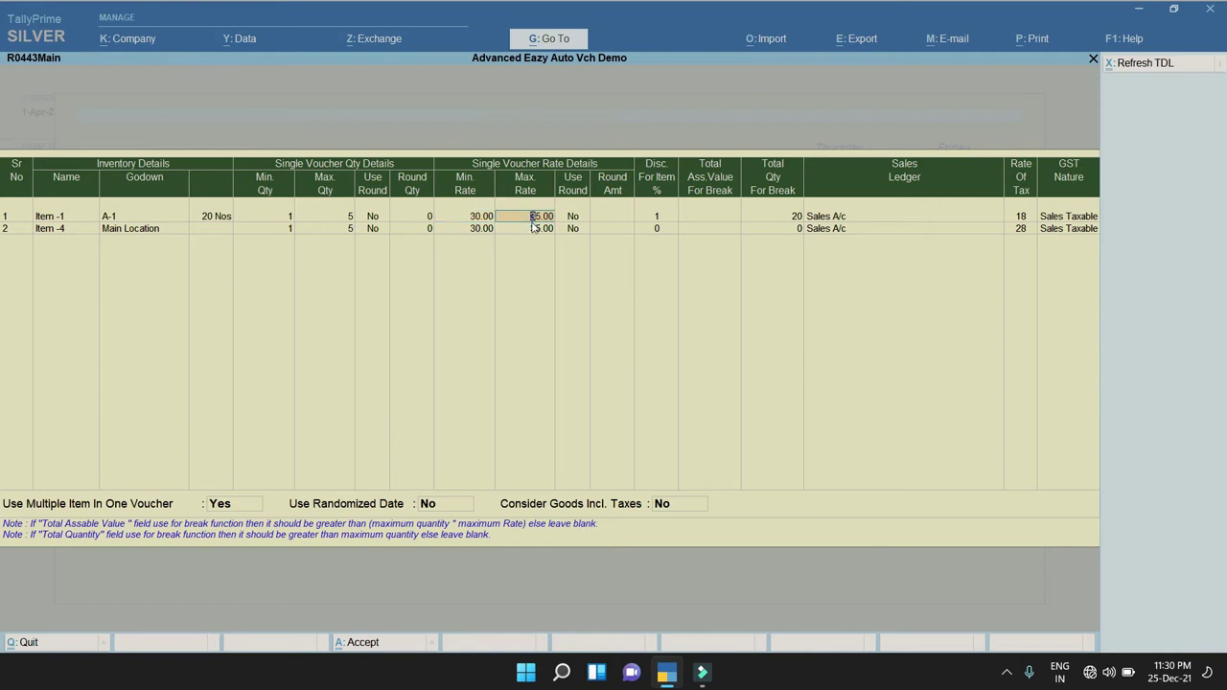
pyautogui.click(48, 217)
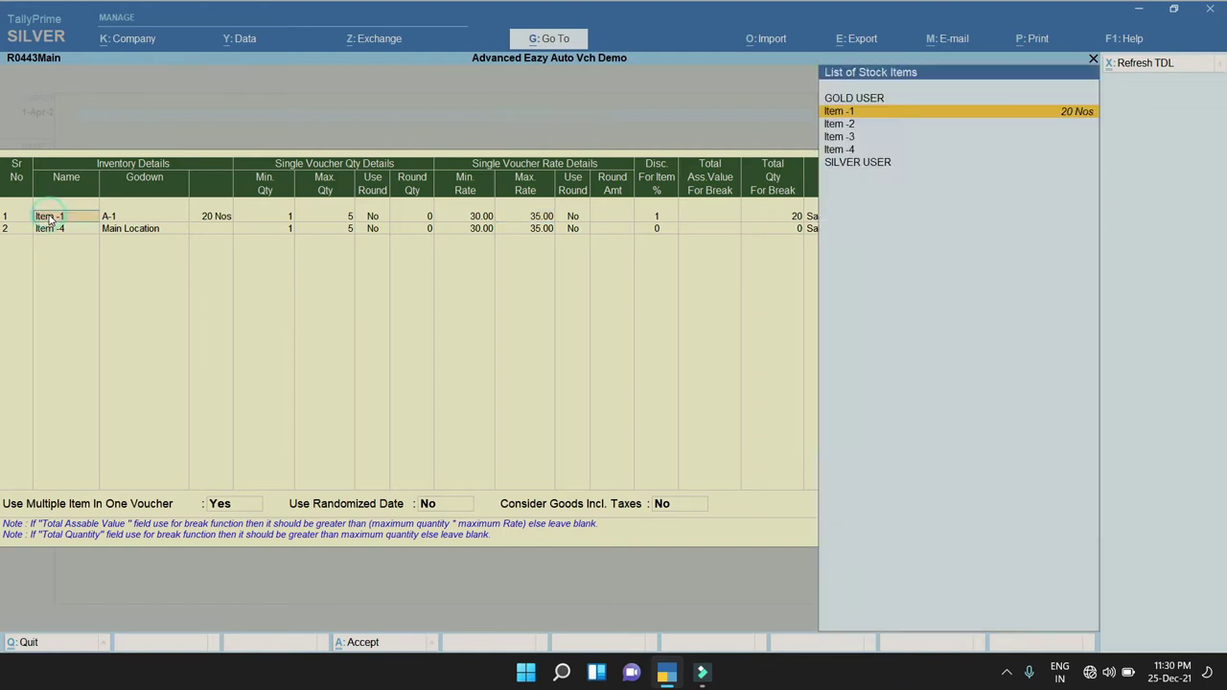
pyautogui.click(472, 218)
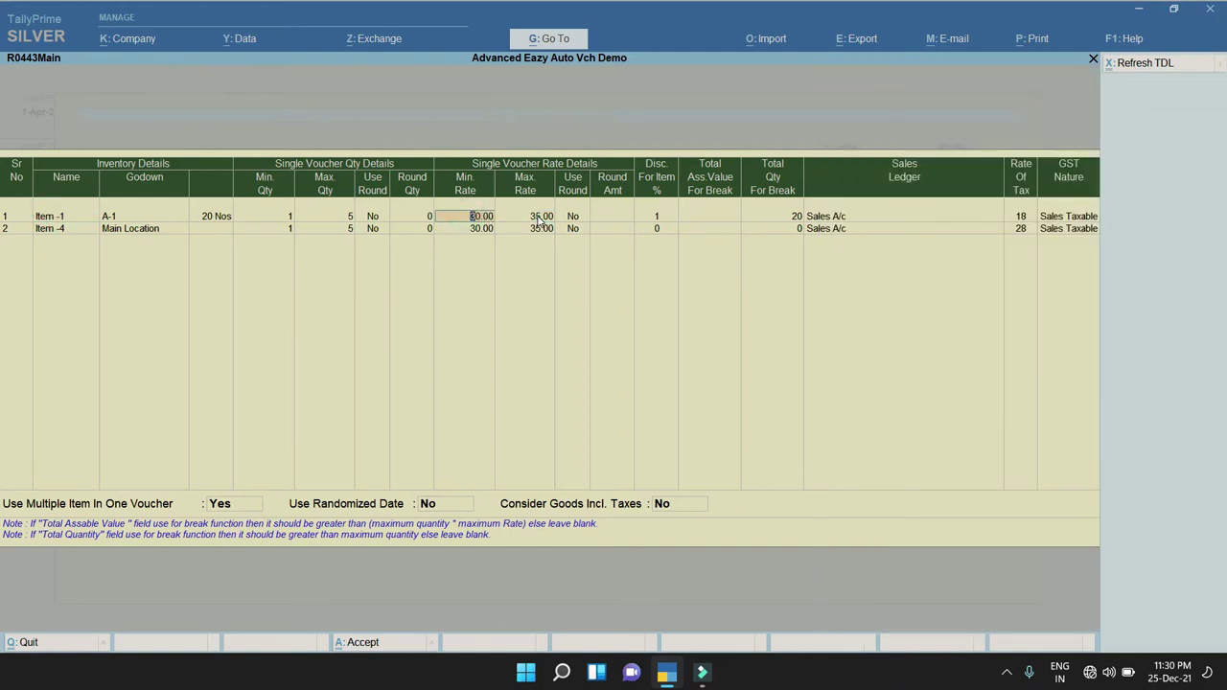
pyautogui.click(540, 220)
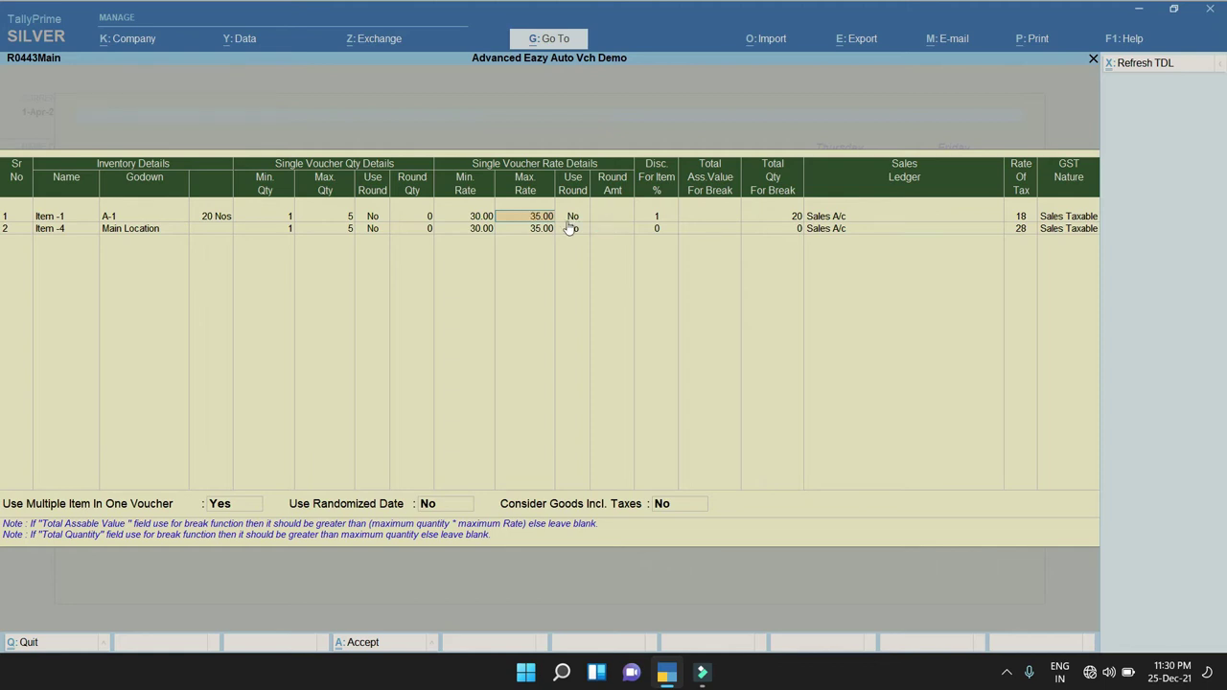
pyautogui.press('Return')
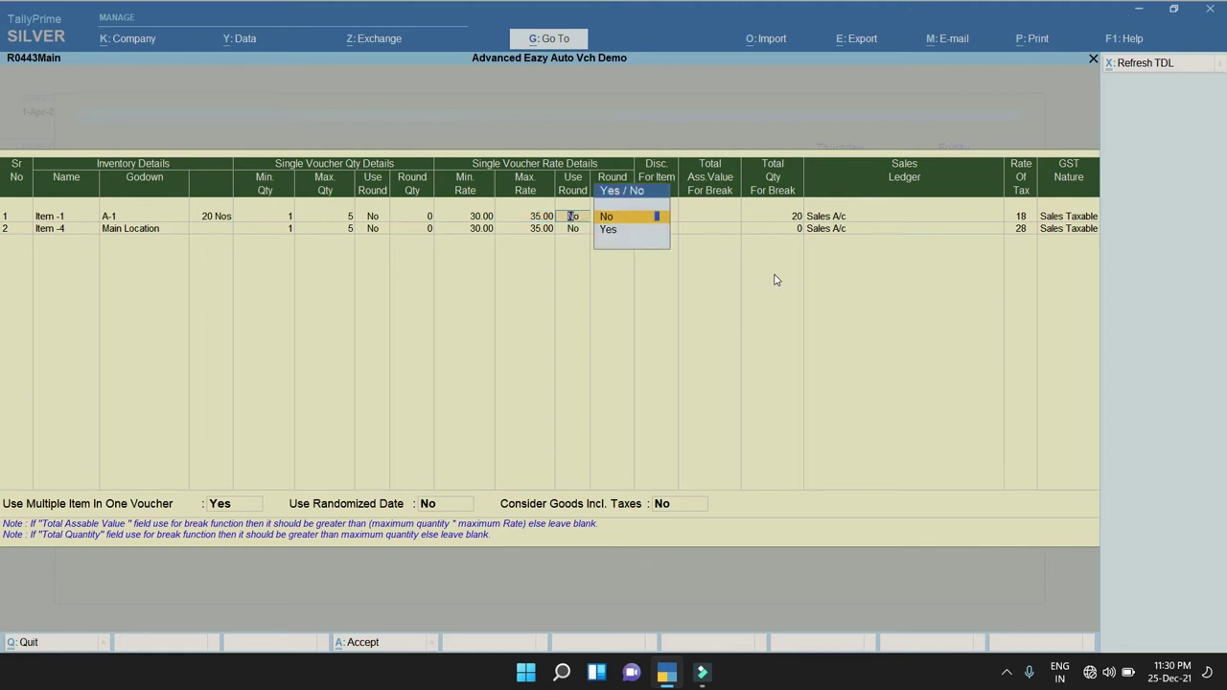
pyautogui.press('Return')
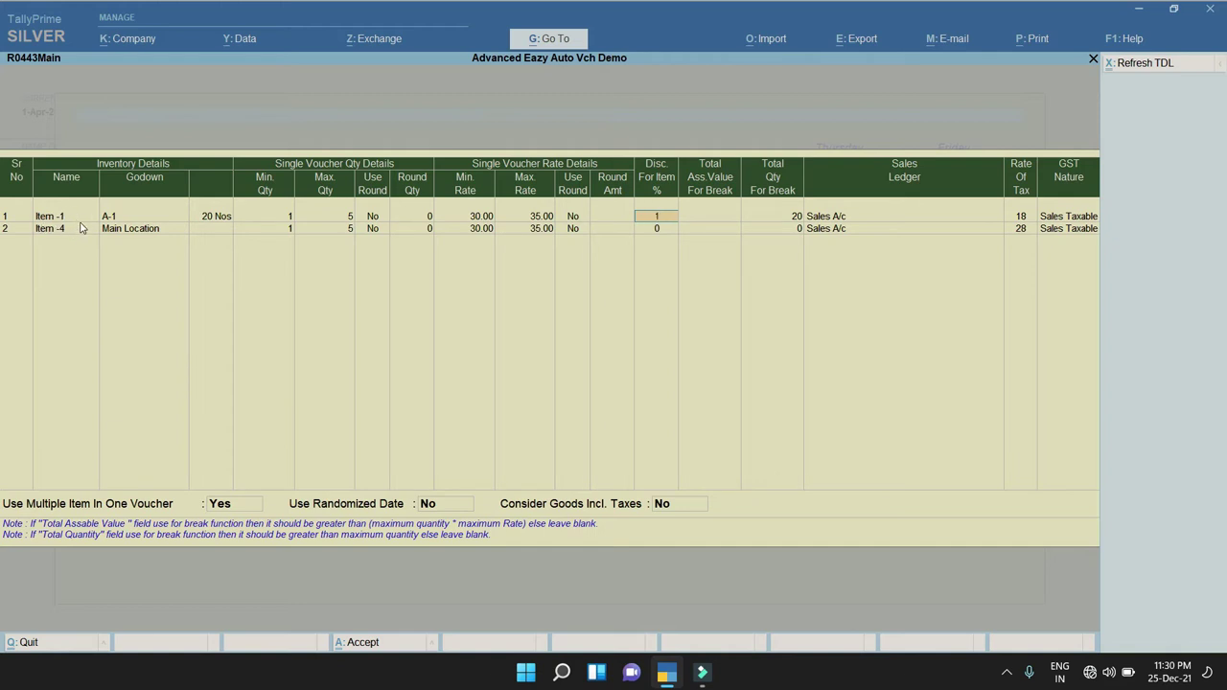
# Accept a 1% discount for Item -1, a blank total assessable value and a total quantity for break of 20.
pyautogui.click(660, 218)
pyautogui.click(51, 219)
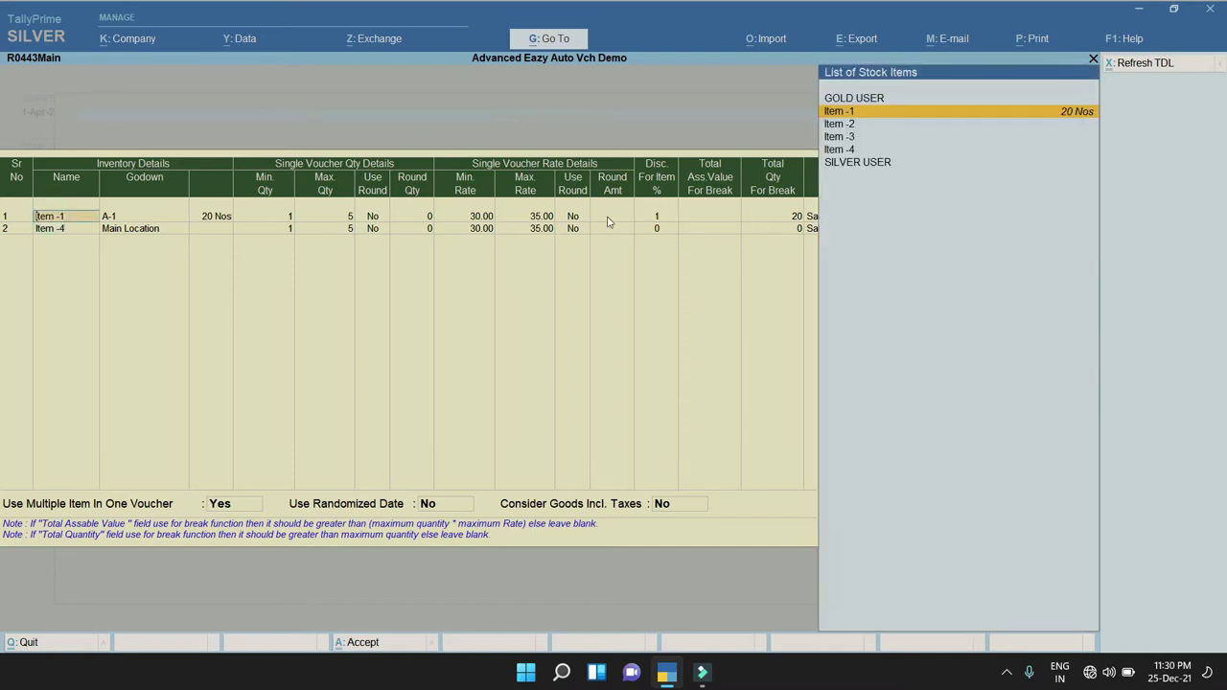
pyautogui.click(660, 219)
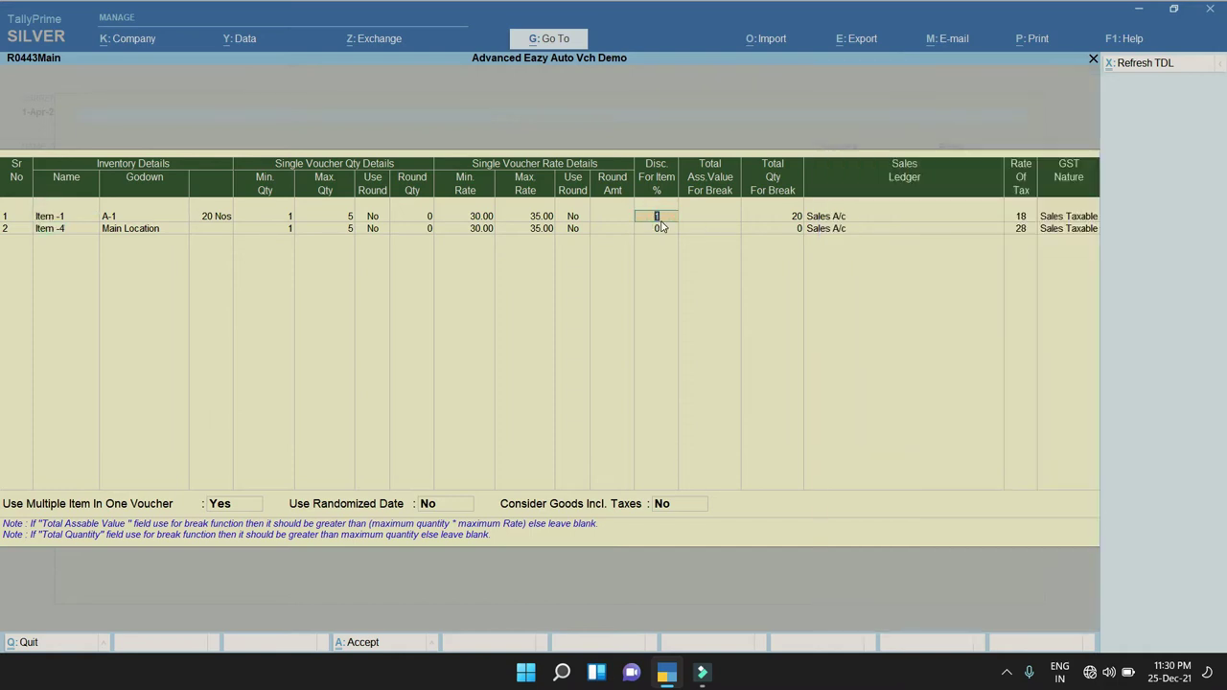
pyautogui.click(709, 216)
pyautogui.click(707, 219)
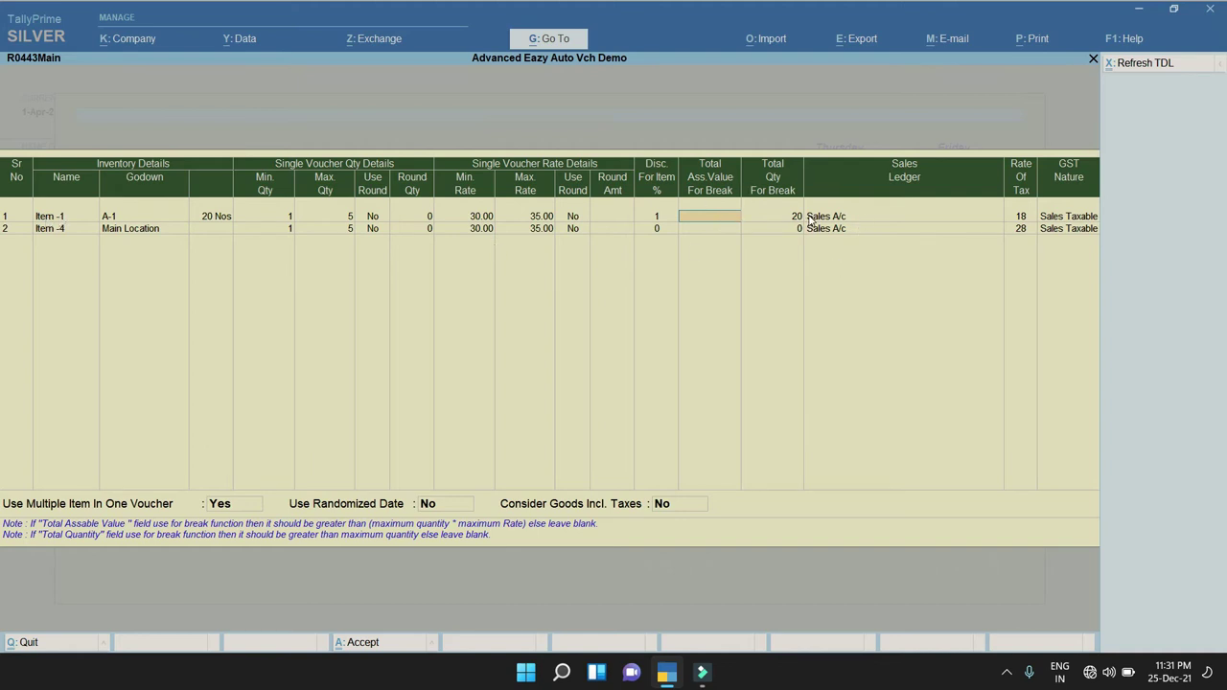
pyautogui.press('Return')
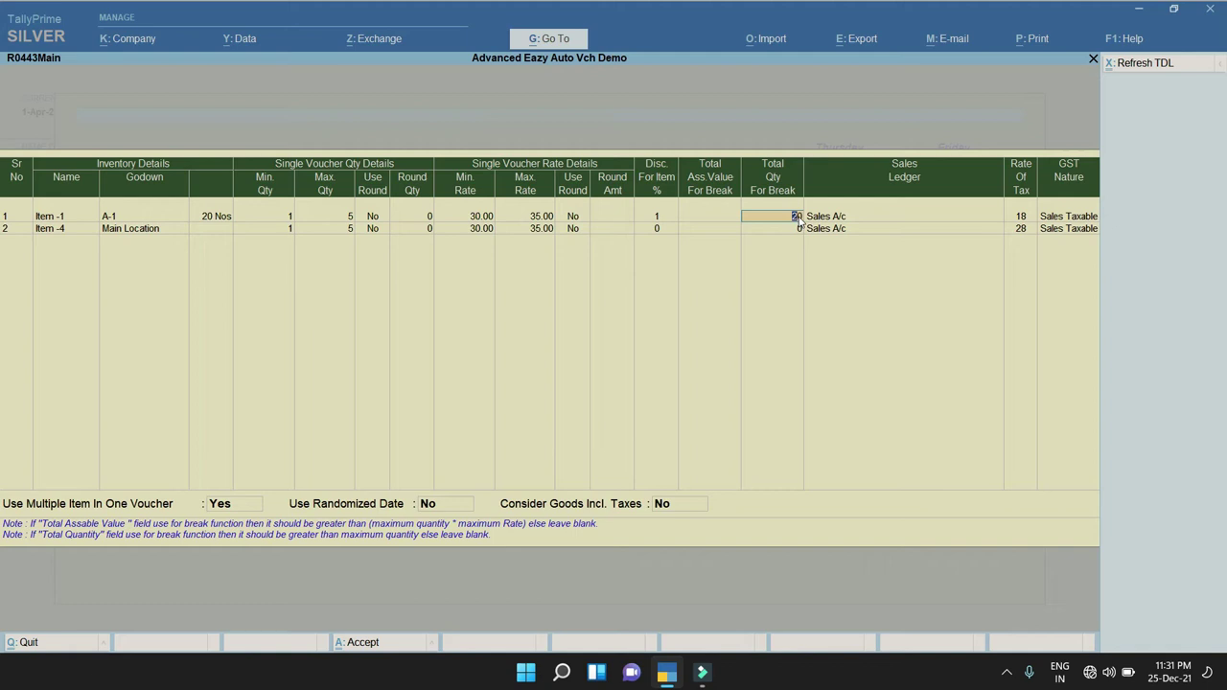
pyautogui.click(220, 218)
pyautogui.press('Return')
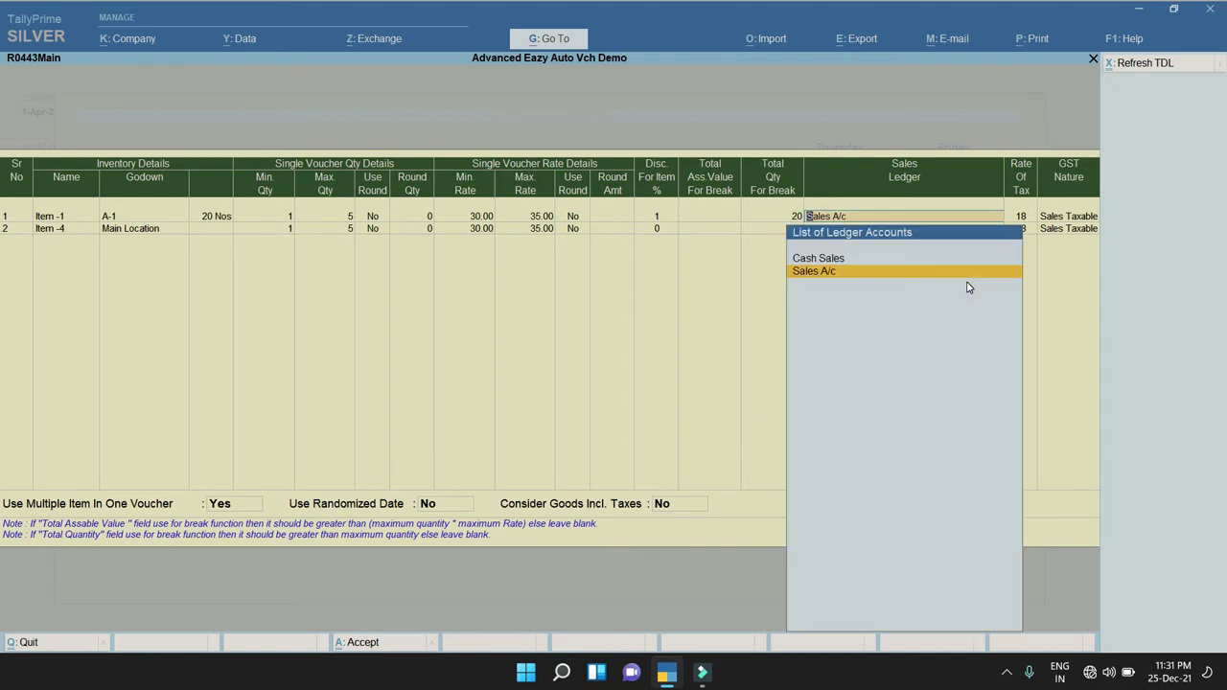
# Accept the Sales A/c ledger, tax rate 18 and GST nature Sales Taxable for Item -1.
pyautogui.press('Return')
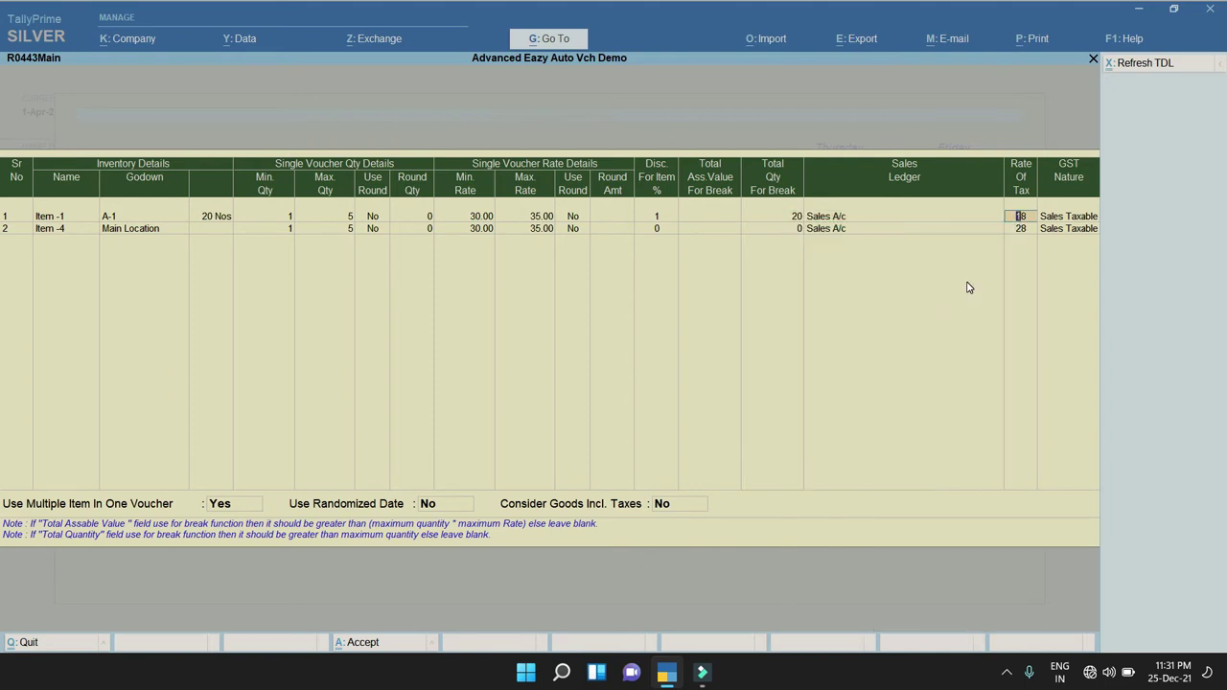
pyautogui.press('Return')
pyautogui.press('Return')
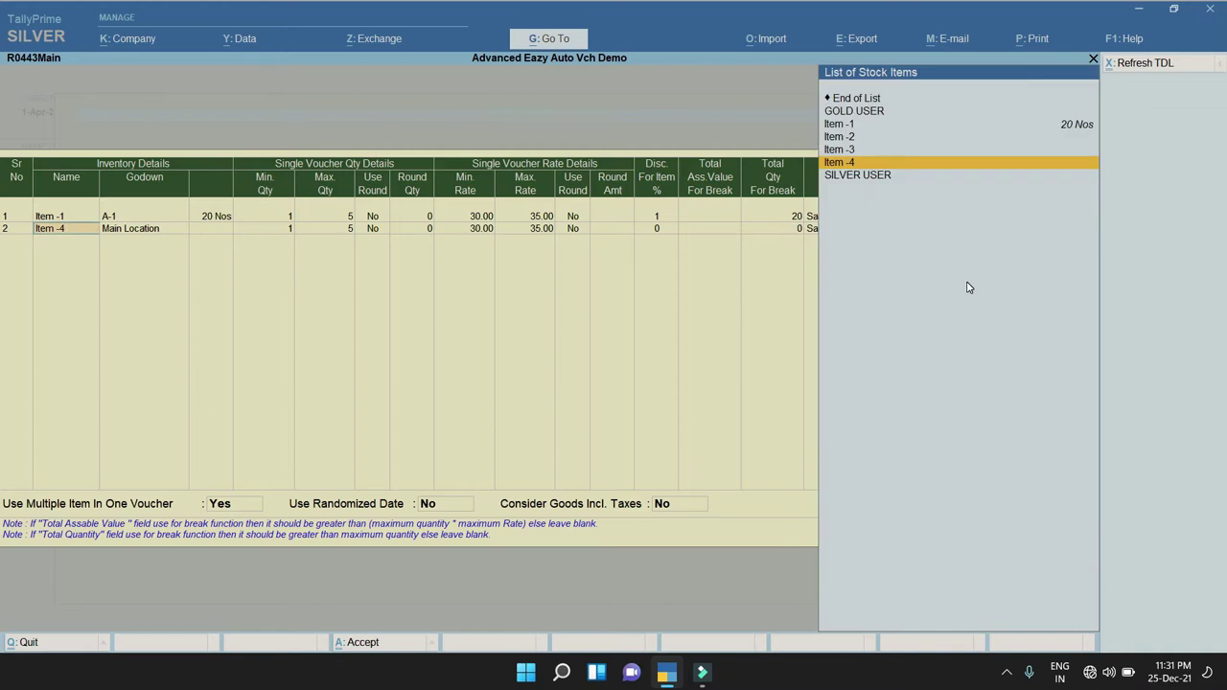
# Choose Item -4 from godown Main Location on the second inventory line.
pyautogui.press('Return')
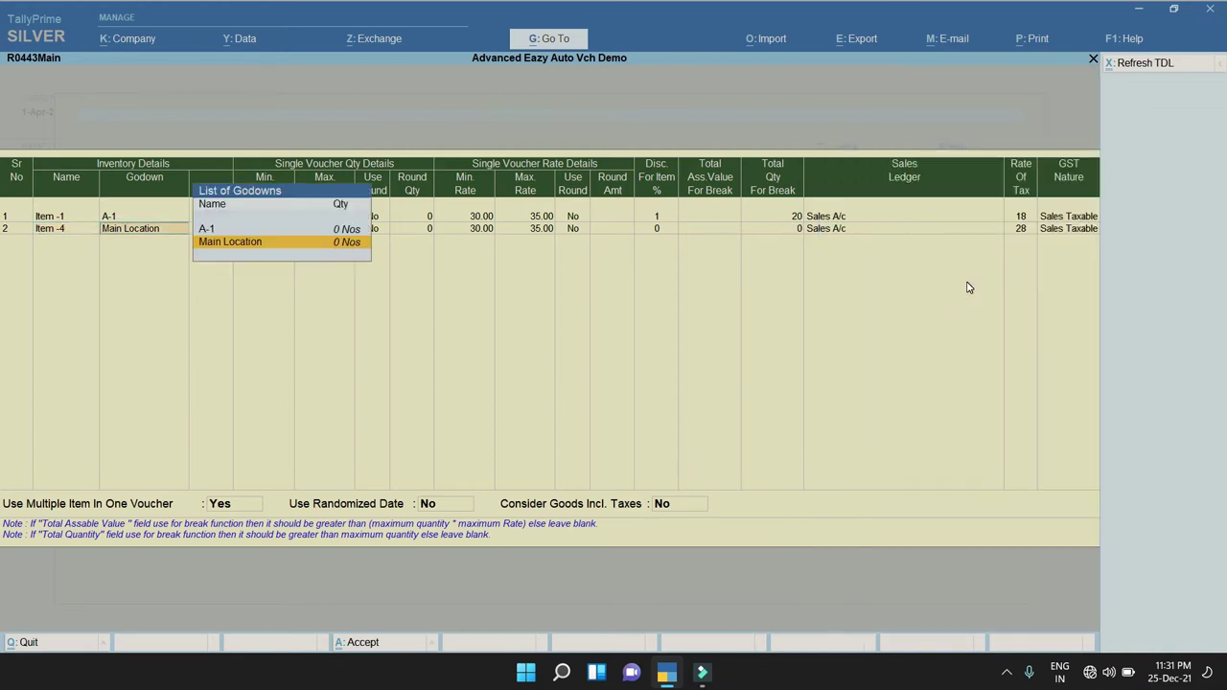
pyautogui.press('Up')
pyautogui.press('Down')
pyautogui.press('Up')
pyautogui.press('Down')
pyautogui.press('Up')
pyautogui.press('Down')
pyautogui.press('Return')
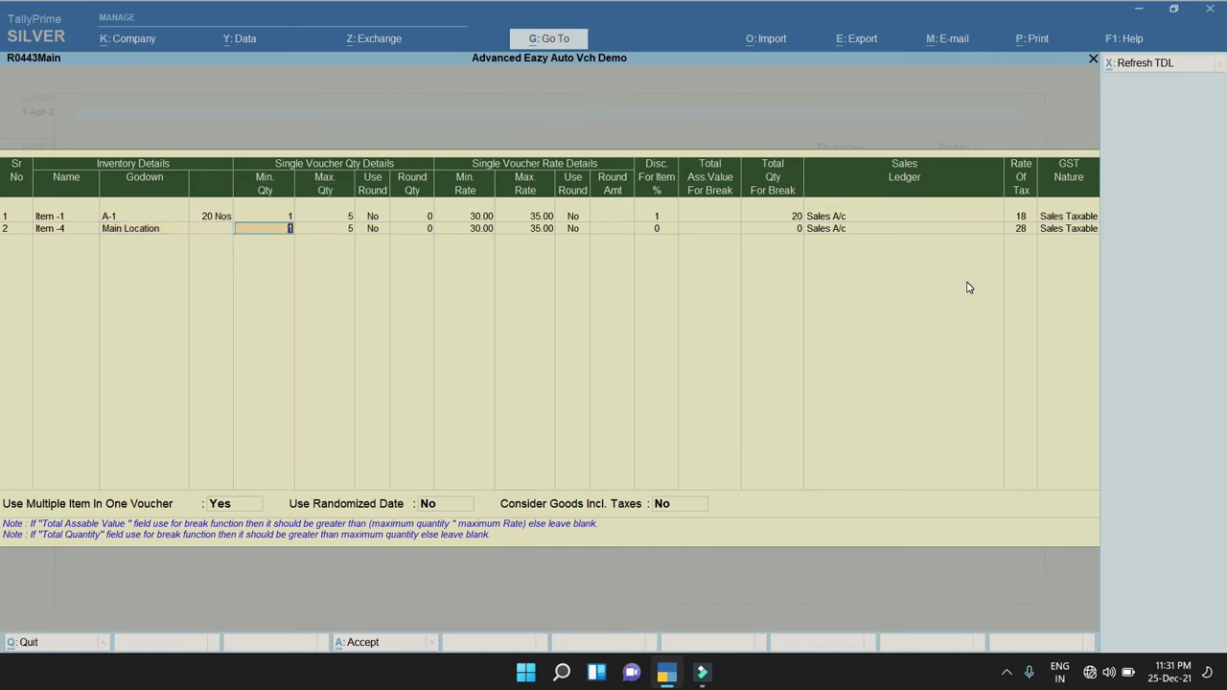
# Accept quantities 1 to 5 and rates 30.00 to 35.00 for Item -4, both without rounding.
pyautogui.press('Return')
pyautogui.press('Return')
pyautogui.press('Return')
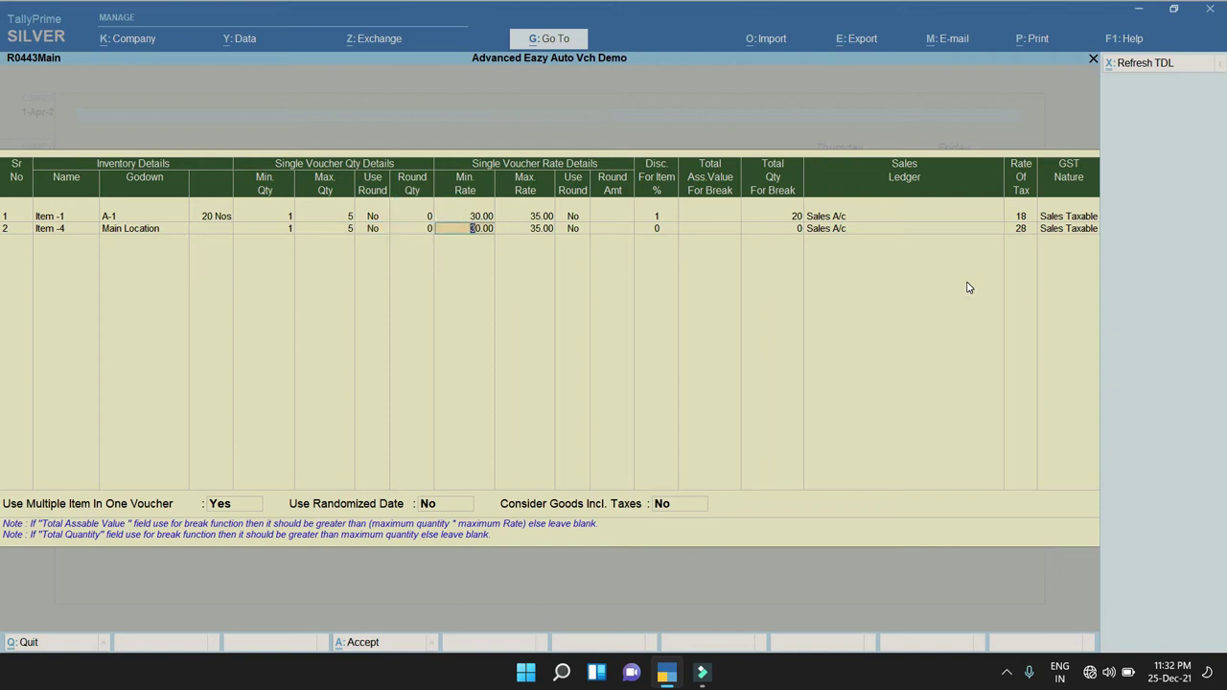
pyautogui.press('Return')
pyautogui.press('Return')
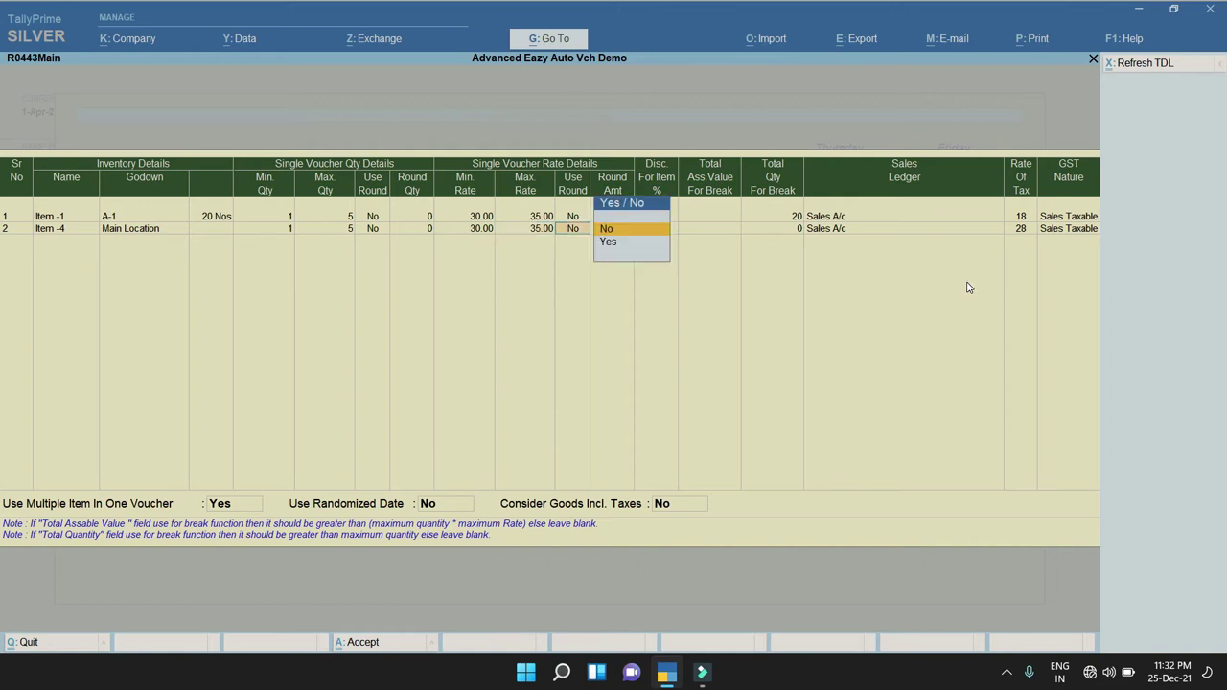
pyautogui.press('Return')
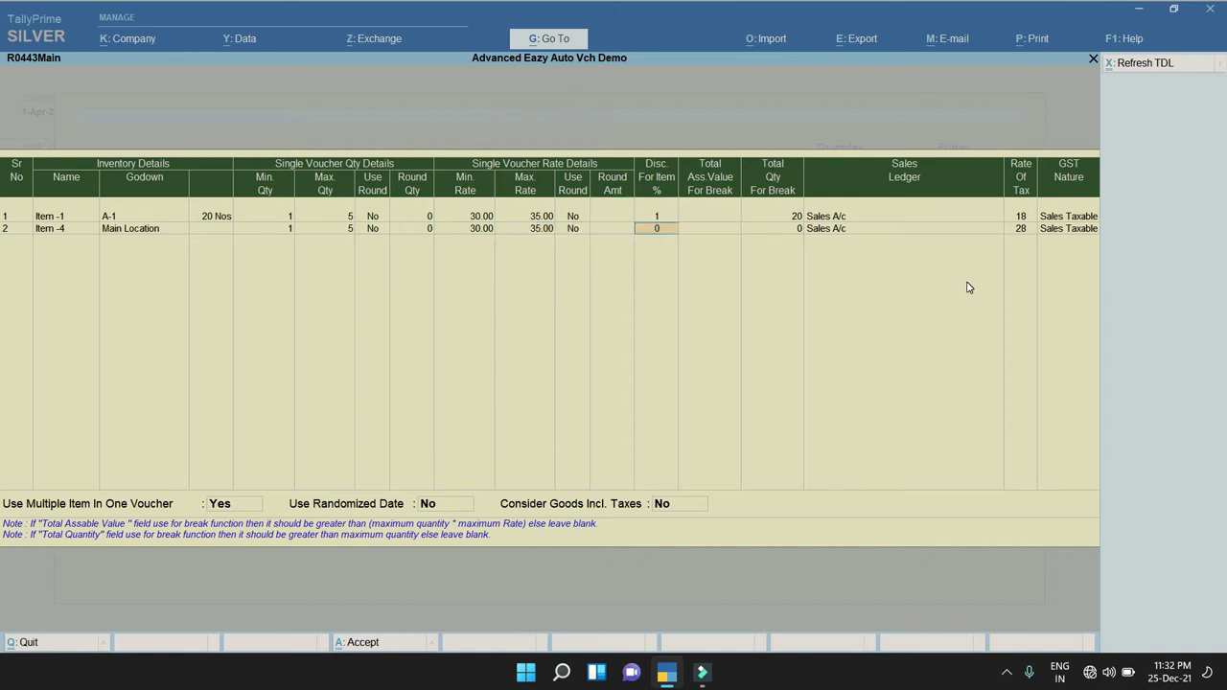
# Finish the Item -4 line with discount 0, no break limits, Sales A/c, tax rate 28 and GST nature Sales Taxable.
pyautogui.press('Return')
pyautogui.press('Return')
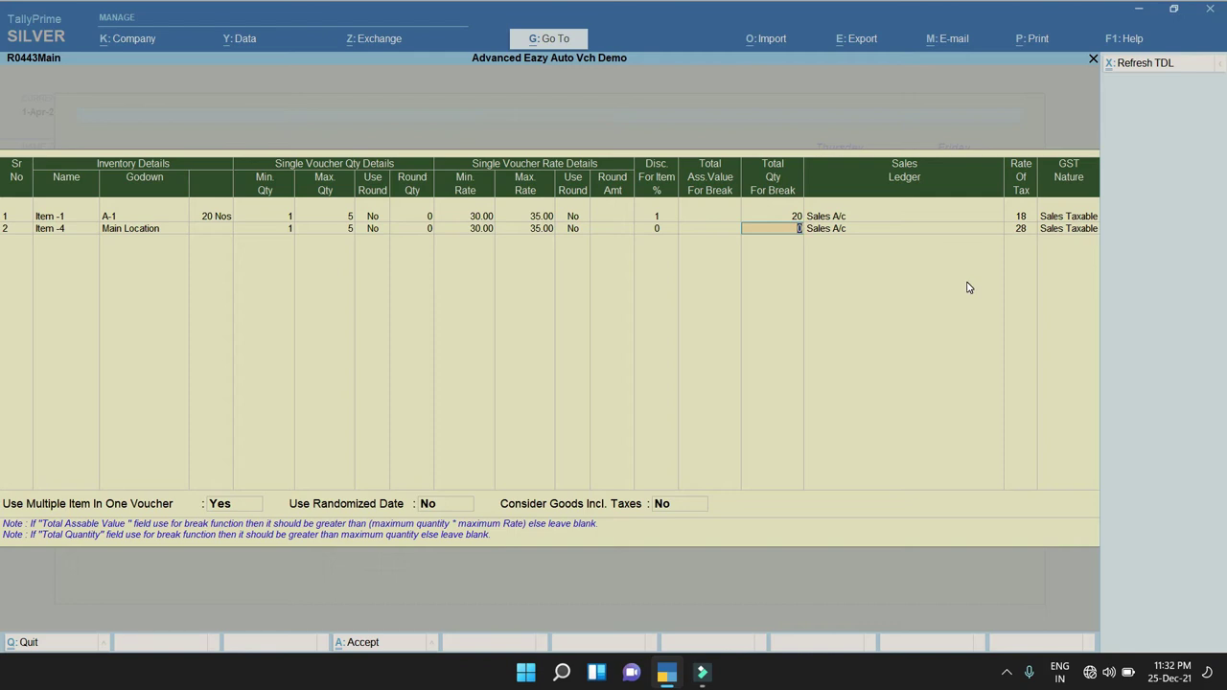
pyautogui.press('Return')
pyautogui.click(969, 287)
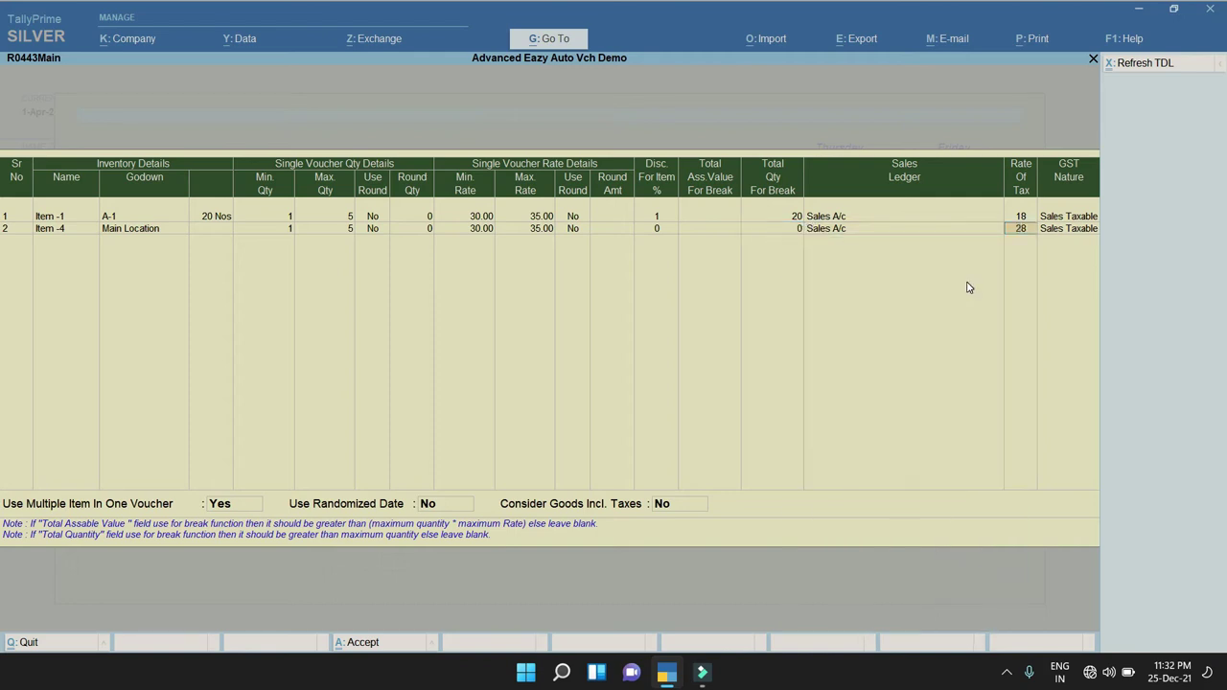
pyautogui.press('Return')
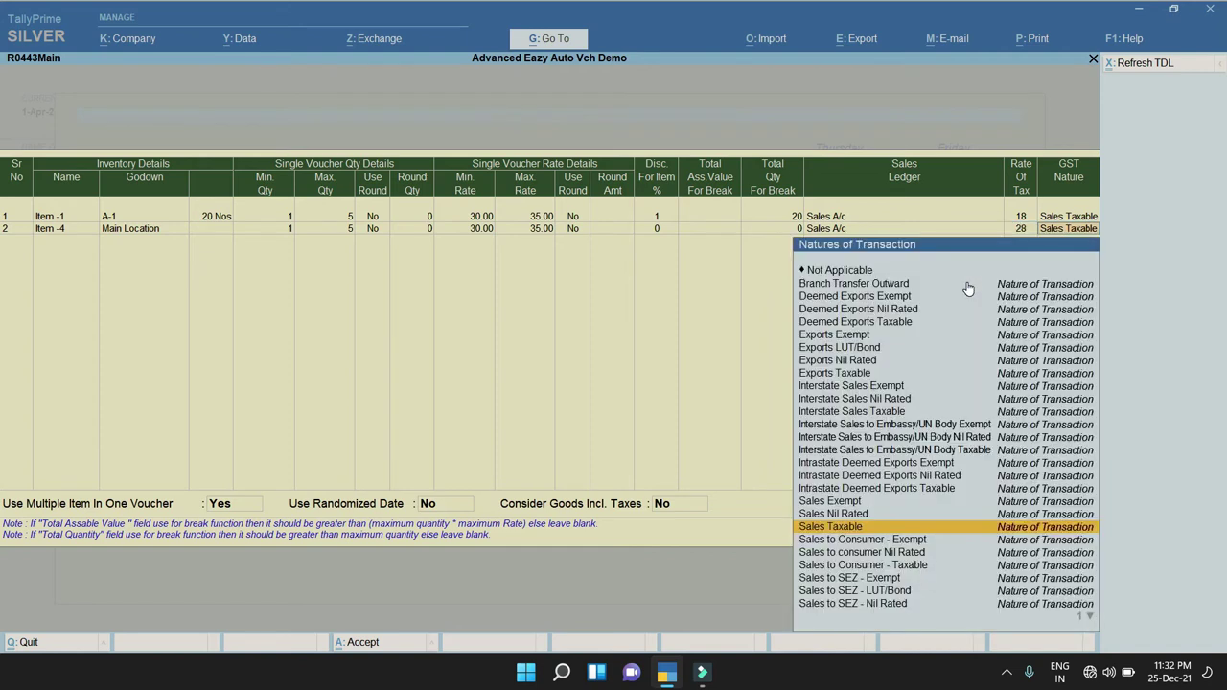
pyautogui.press('Return')
pyautogui.press('Return')
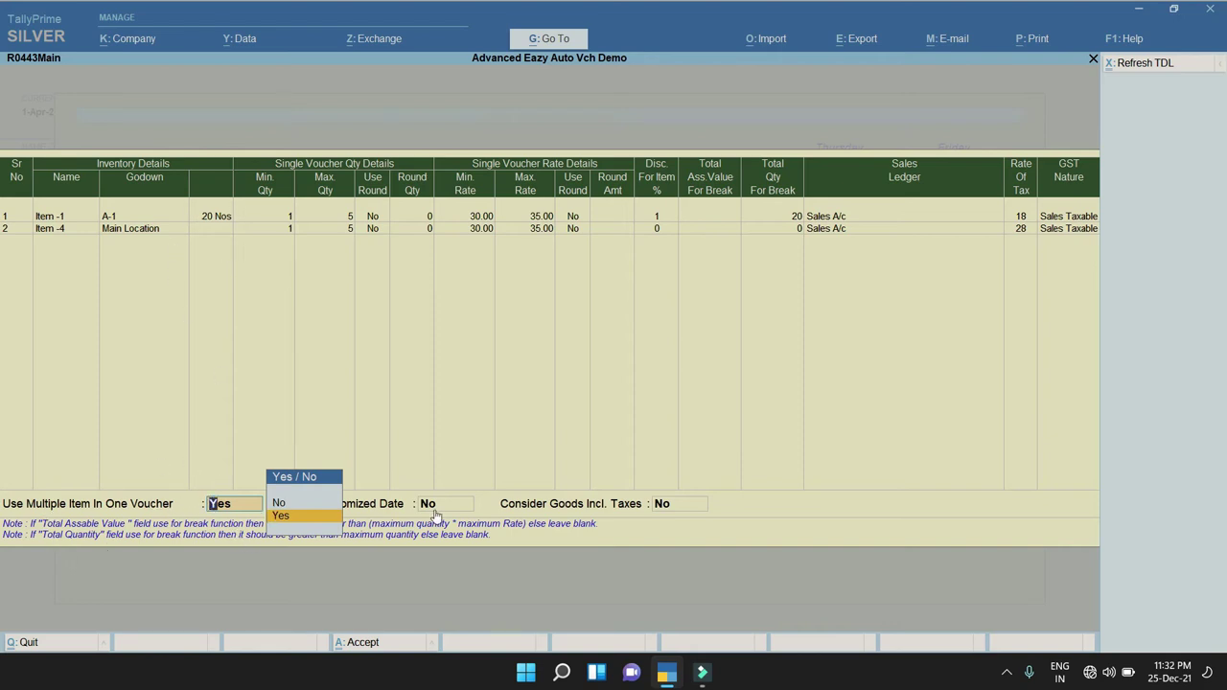
# Set Use Multiple Item In One Voucher to Yes, Use Randomized Date and Consider Goods Incl. Taxes to No, and finish the inventory details.
pyautogui.press('Return')
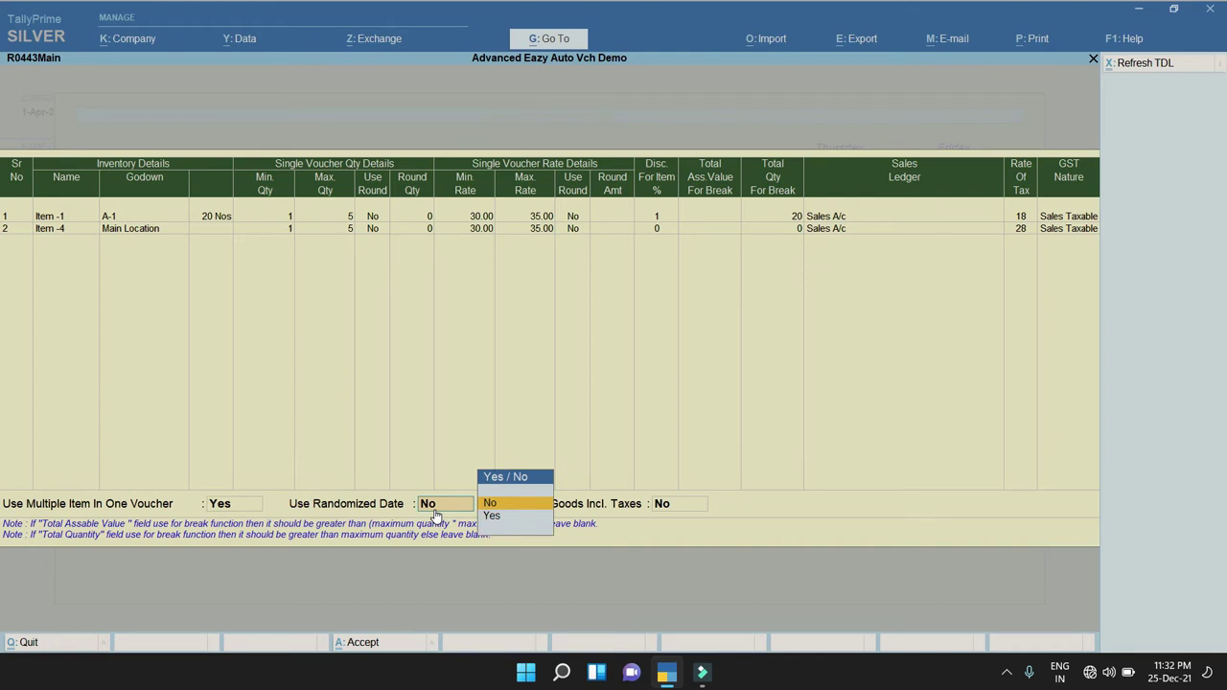
pyautogui.press('BackSpace')
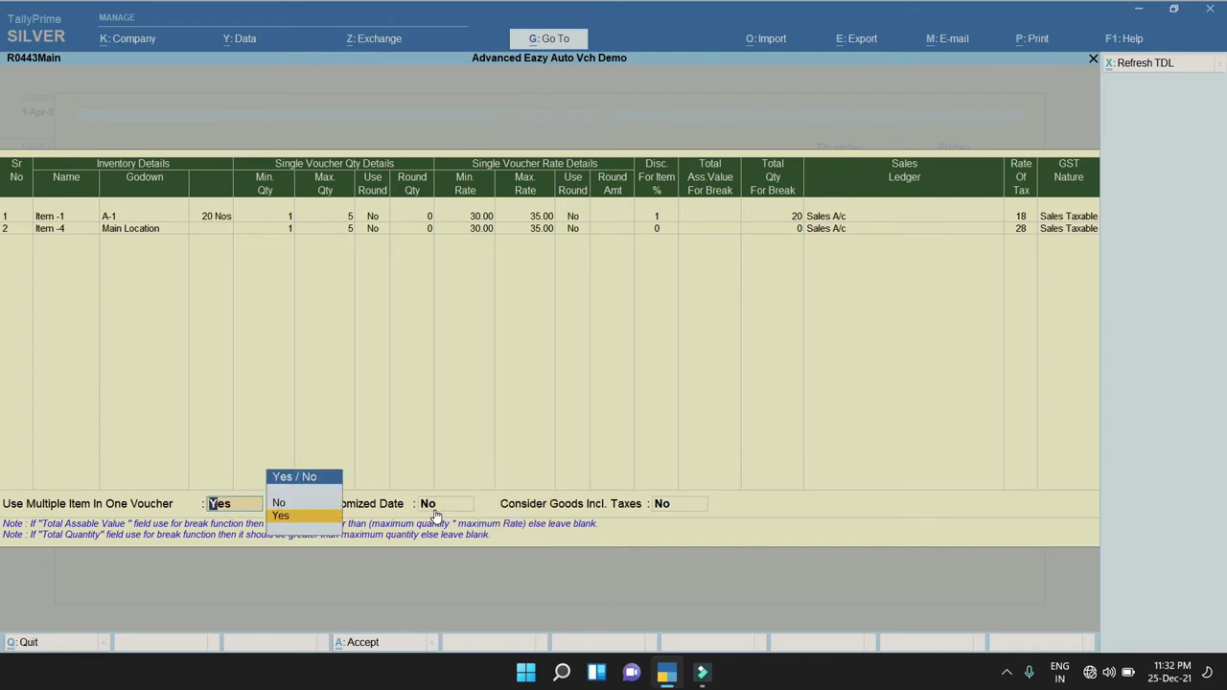
pyautogui.press('Up')
pyautogui.press('Return')
pyautogui.press('BackSpace')
pyautogui.press('Down')
pyautogui.press('Return')
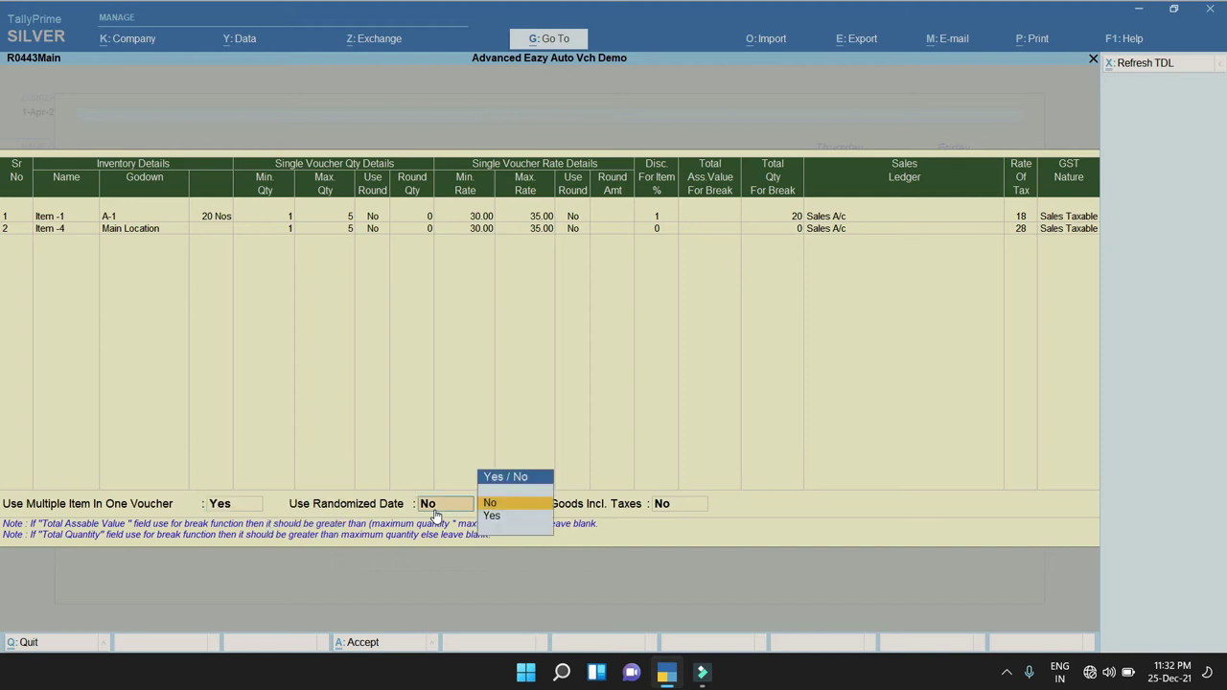
pyautogui.press('Return')
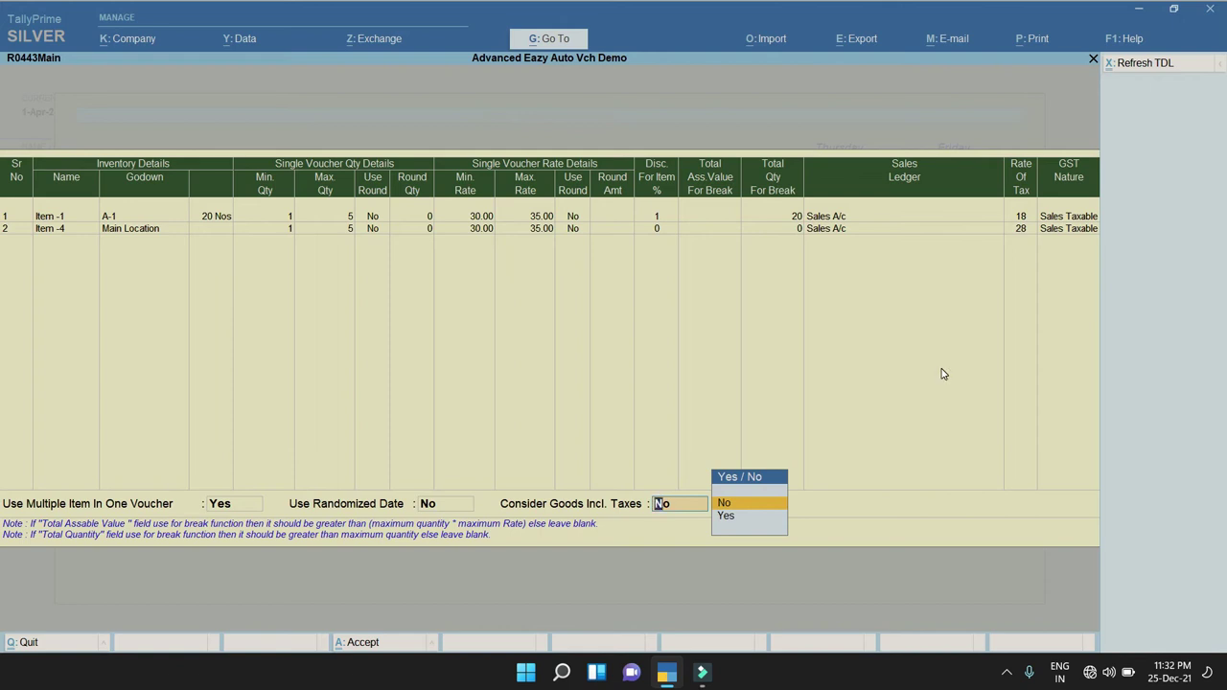
pyautogui.press('Return')
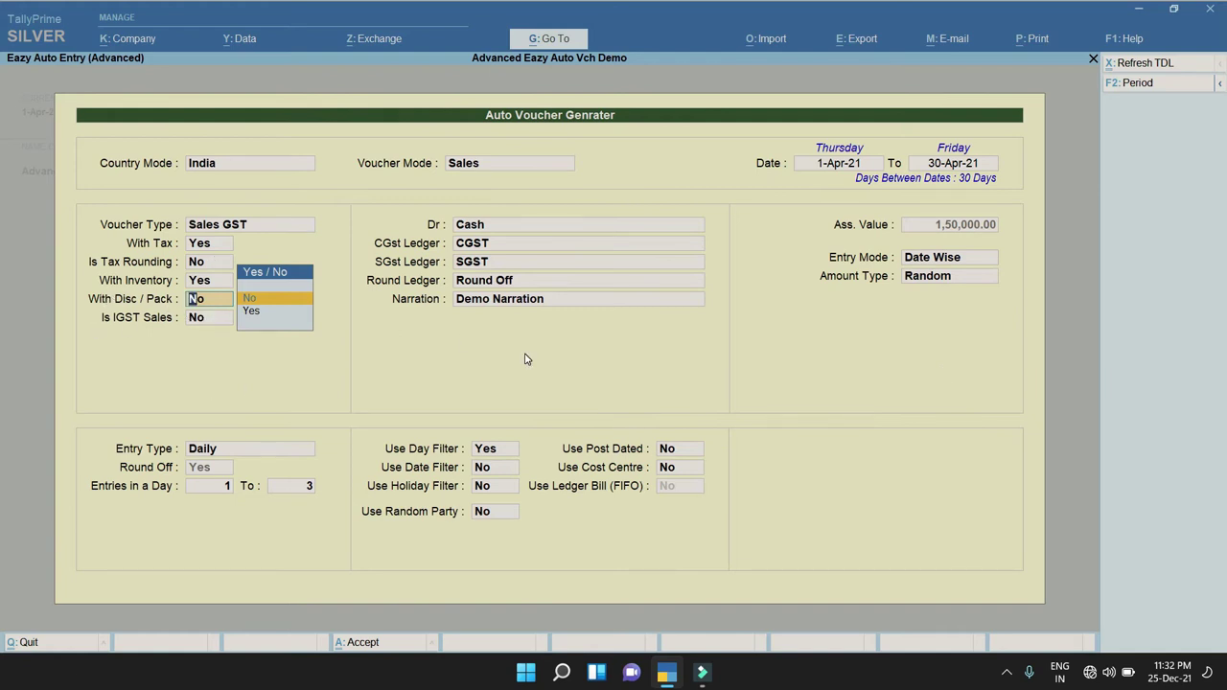
# Try enabling With Disc / Pack and look over its discount and packing ledger details.
pyautogui.press('Down')
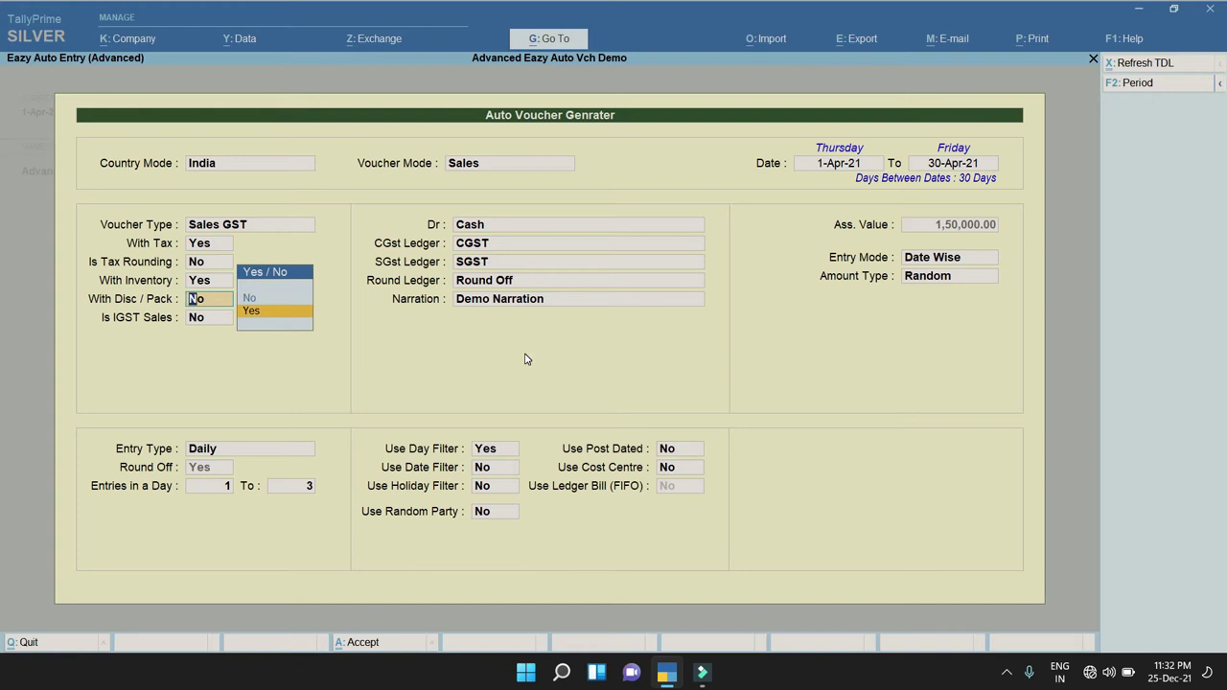
pyautogui.press('Return')
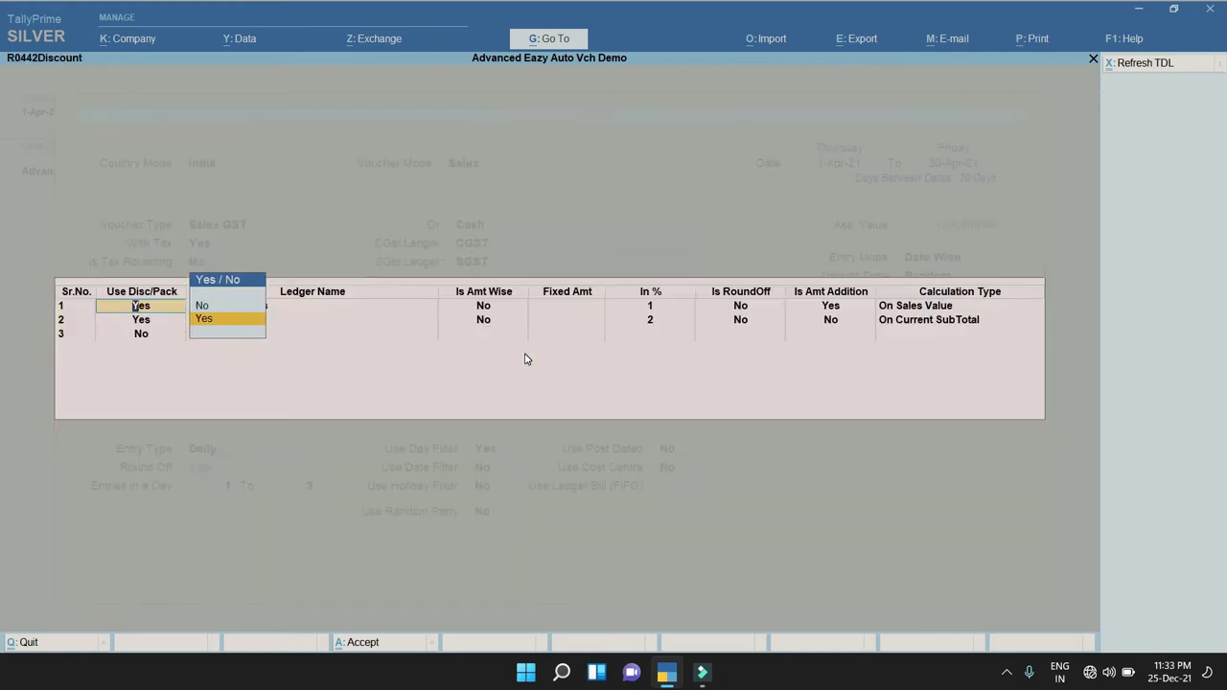
pyautogui.press('Return')
pyautogui.press('Escape')
pyautogui.press('Escape')
# Set With Disc / Pack and Is IGST Sales to No.
pyautogui.press('Up')
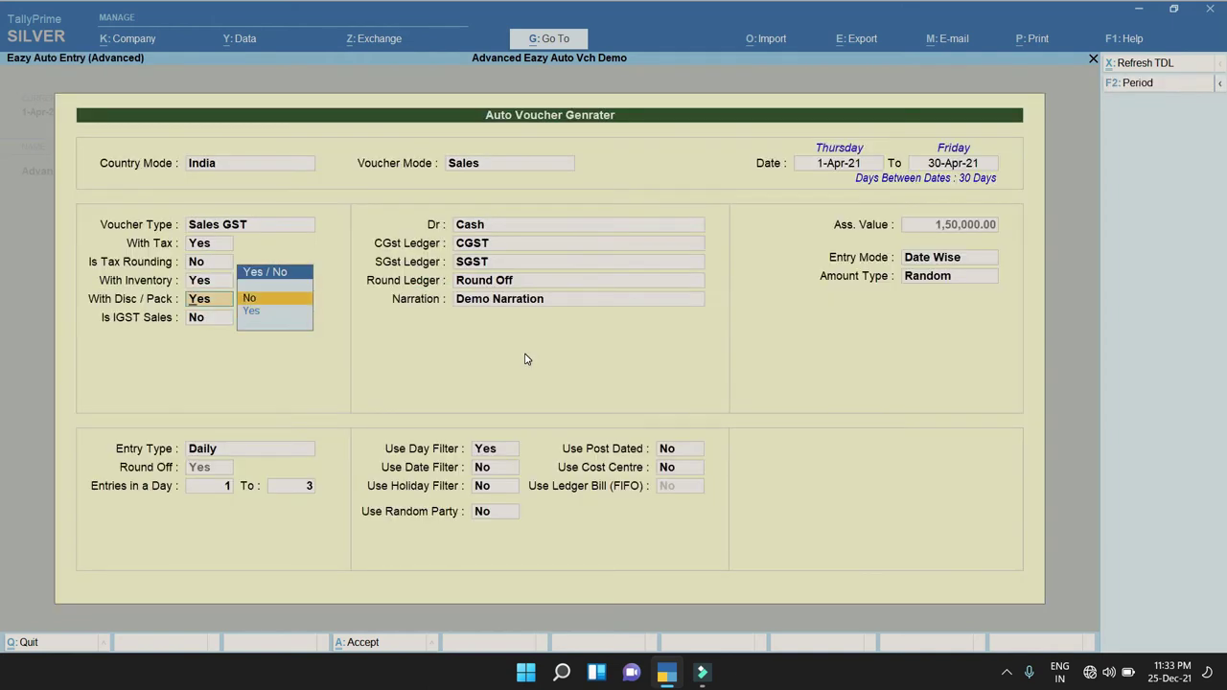
pyautogui.press('Return')
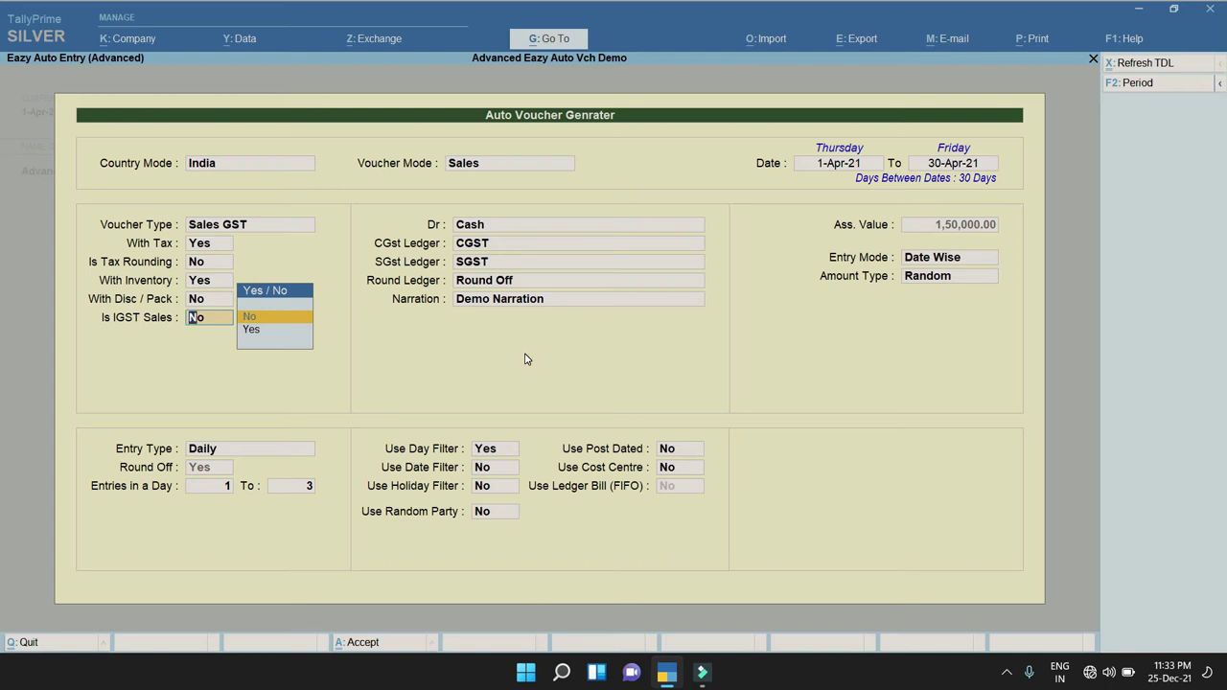
pyautogui.press('Return')
pyautogui.press('BackSpace')
pyautogui.press('Return')
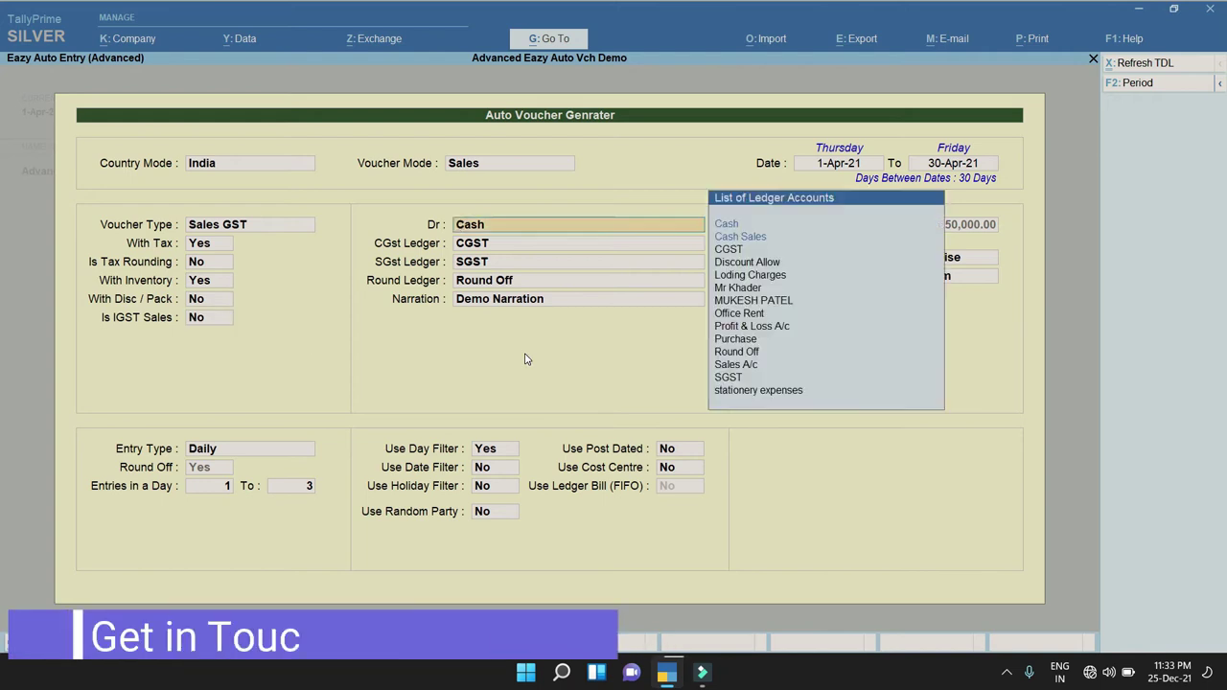
pyautogui.press('BackSpace')
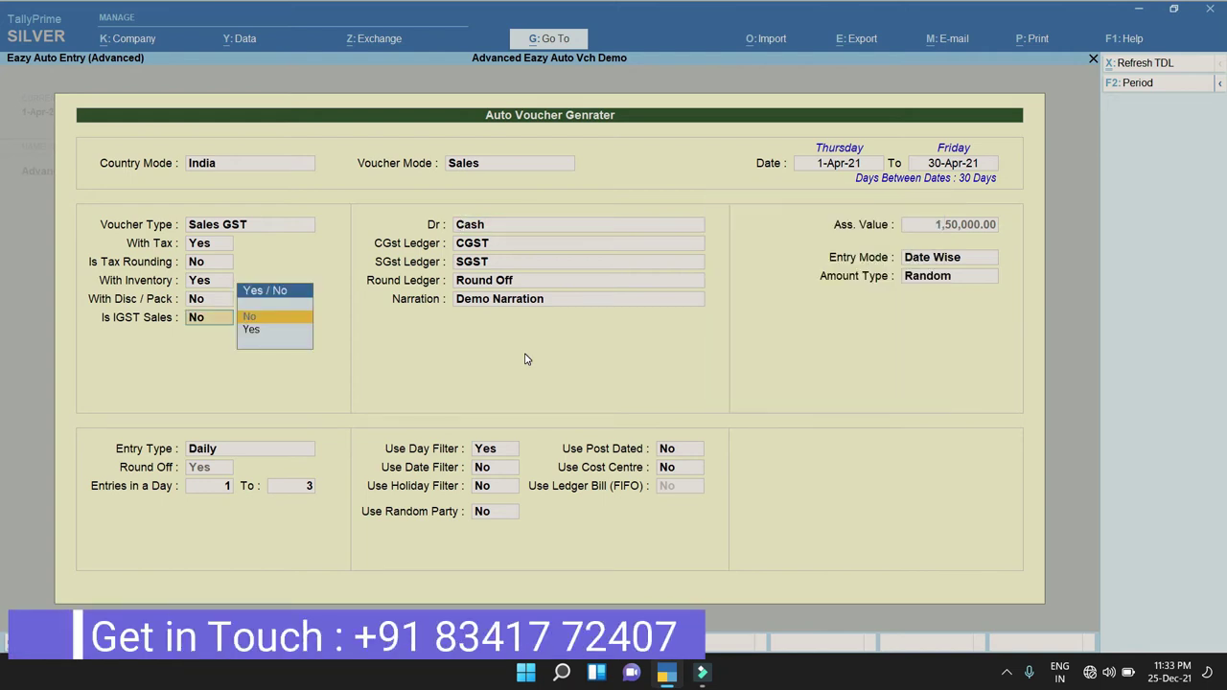
pyautogui.press('Down')
pyautogui.press('Return')
pyautogui.press('BackSpace')
pyautogui.press('Down')
pyautogui.press('Return')
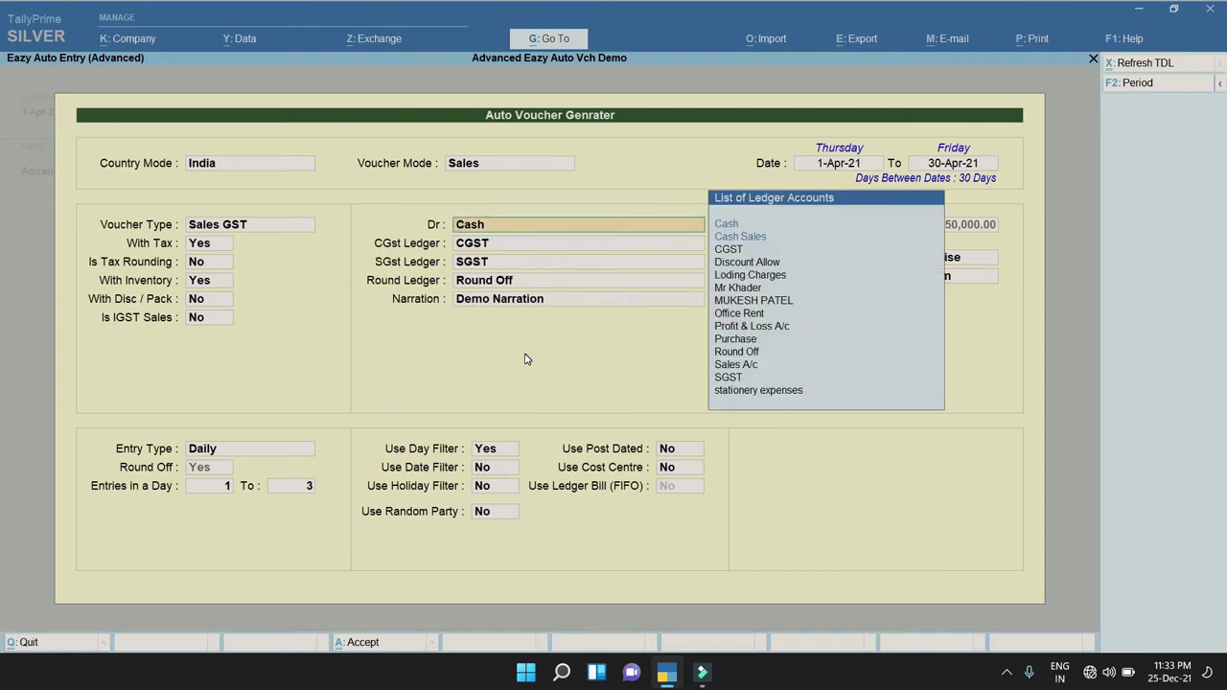
# Choose Cash as the Dr ledger from the ledger accounts.
pyautogui.press('Return')
pyautogui.press('BackSpace')
pyautogui.press('Return')
pyautogui.press('BackSpace')
pyautogui.press('Down')
pyautogui.press('Down')
pyautogui.press('Down')
pyautogui.press('Up')
pyautogui.press('Up')
pyautogui.press('Up')
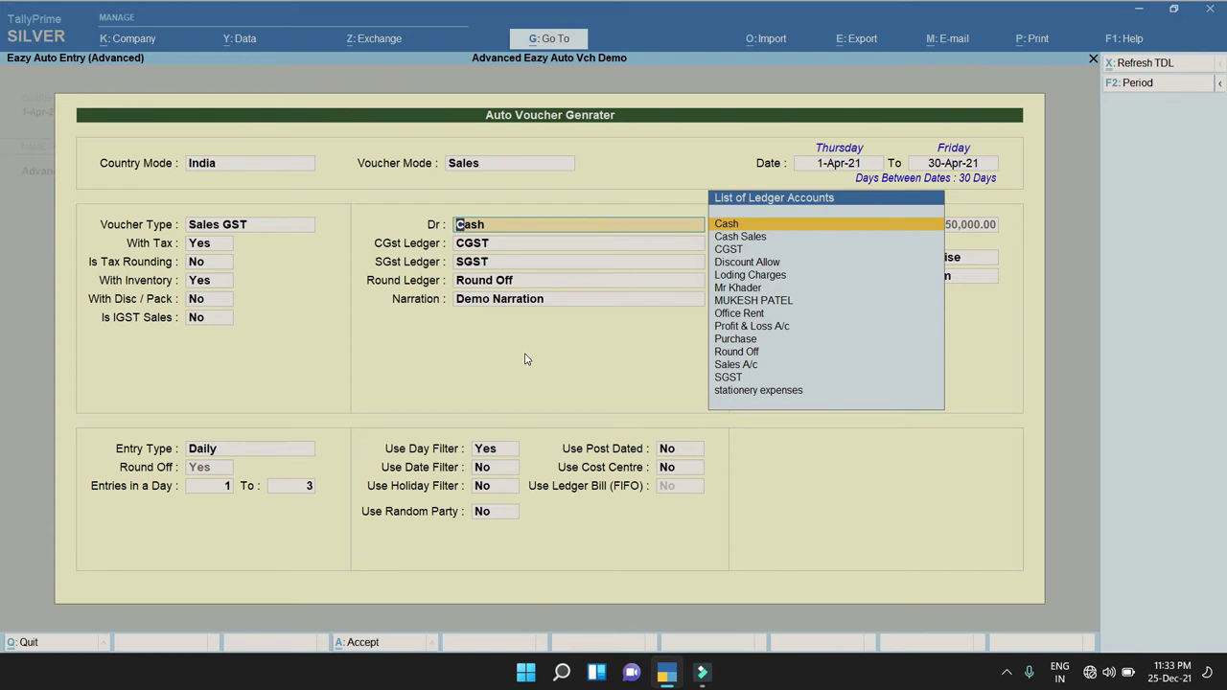
pyautogui.press('Return')
# Accept CGST, SGST and Round Off as the tax and rounding ledgers and set the narration to Demo Narration 111.
pyautogui.press('Return')
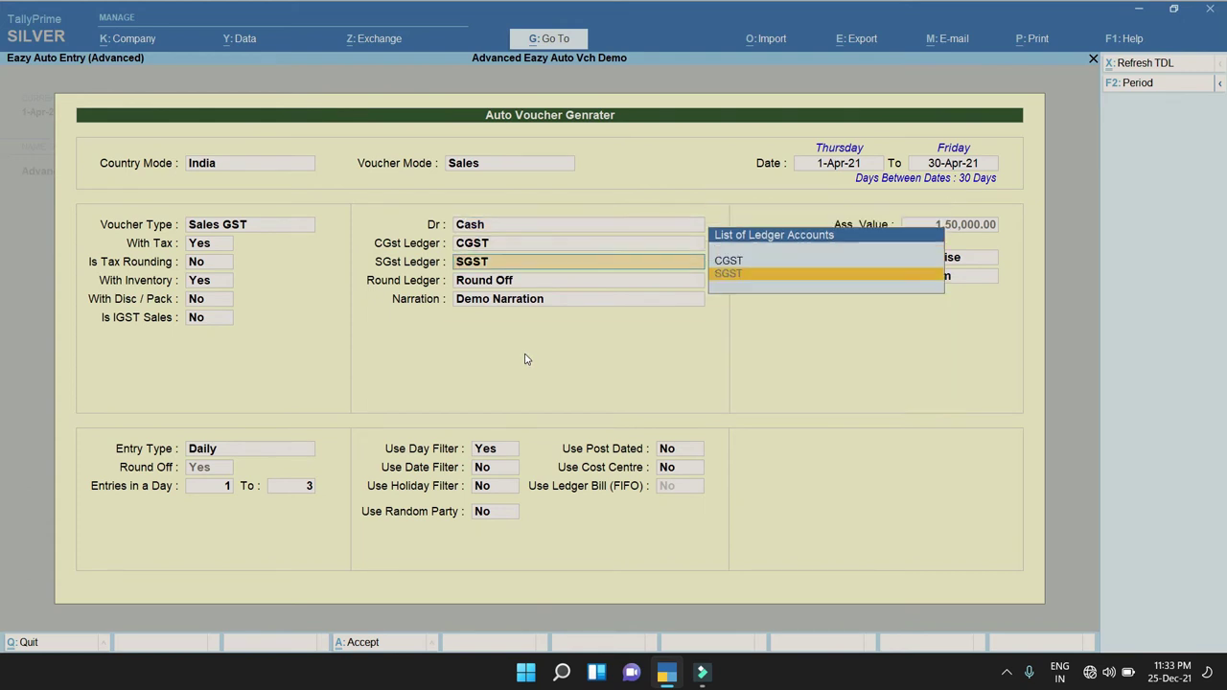
pyautogui.press('Return')
pyautogui.press('Return')
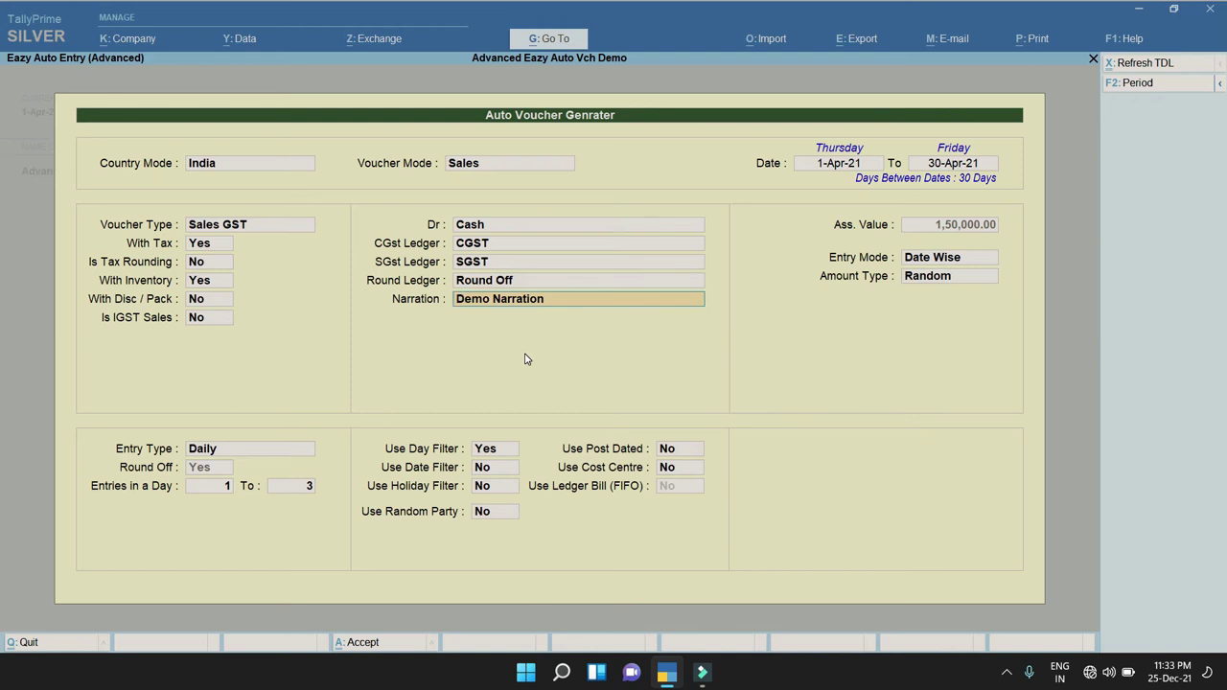
pyautogui.press('Return')
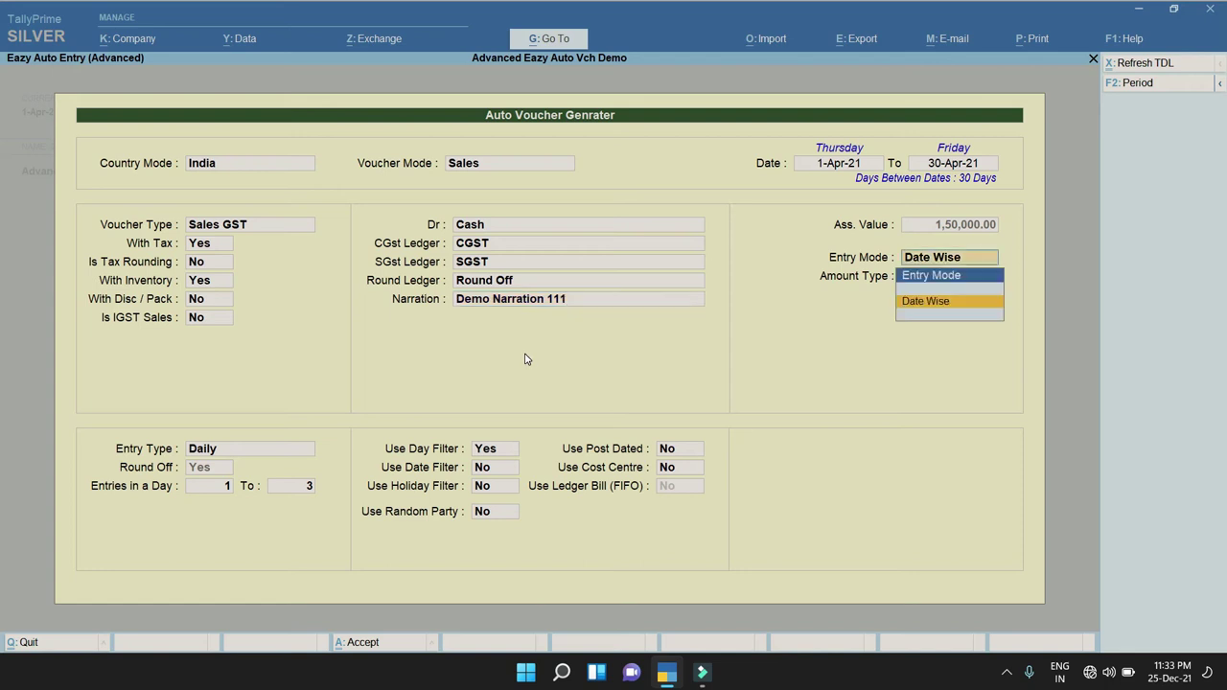
# Accept Date Wise entry mode, Random amount type and Daily entry type with 1 to 3 entries in a day.
pyautogui.press('Return')
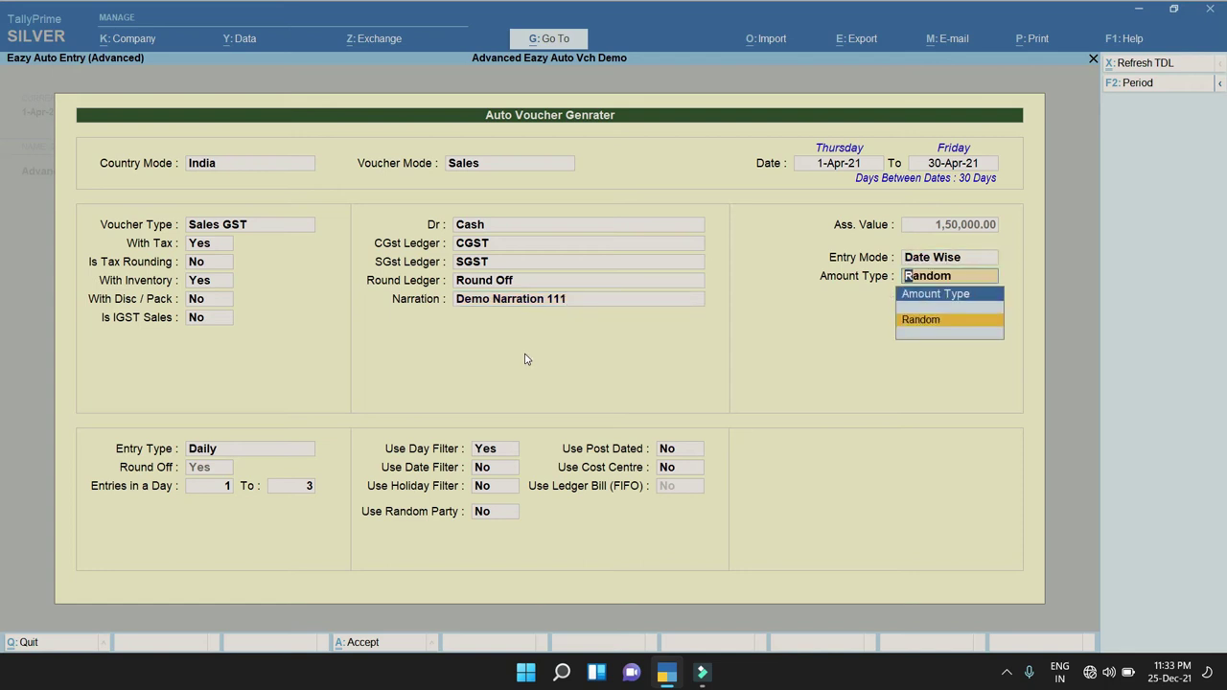
pyautogui.press('Return')
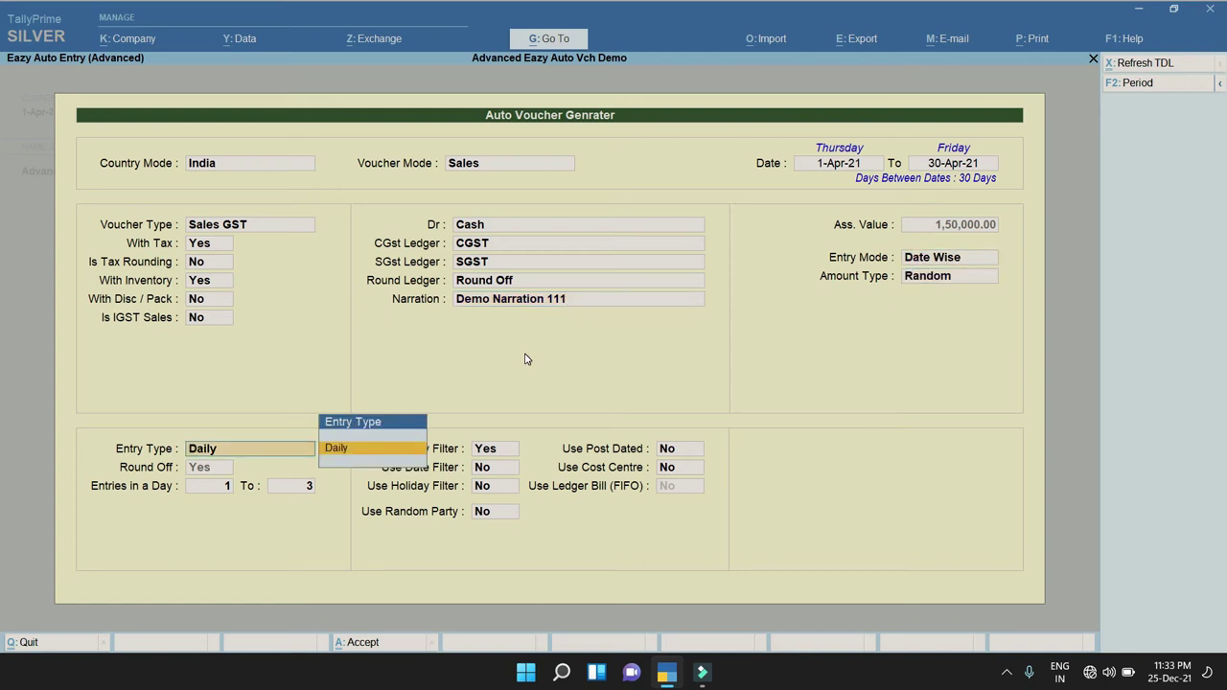
pyautogui.press('Return')
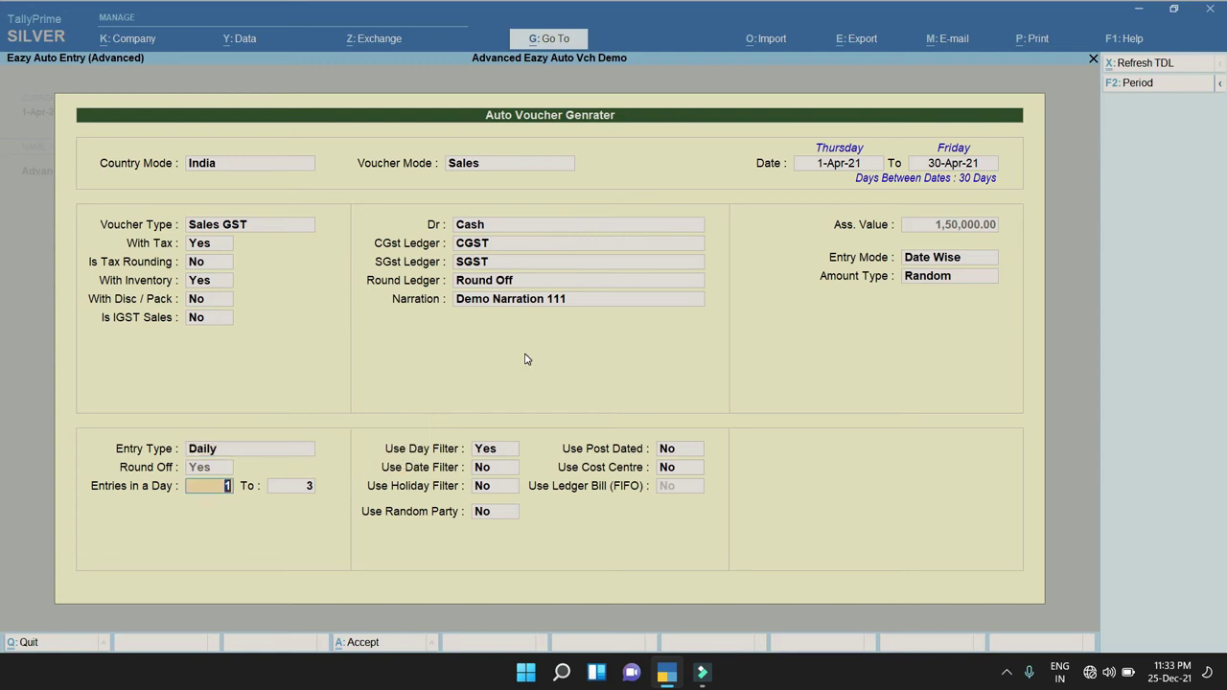
pyautogui.press('Return')
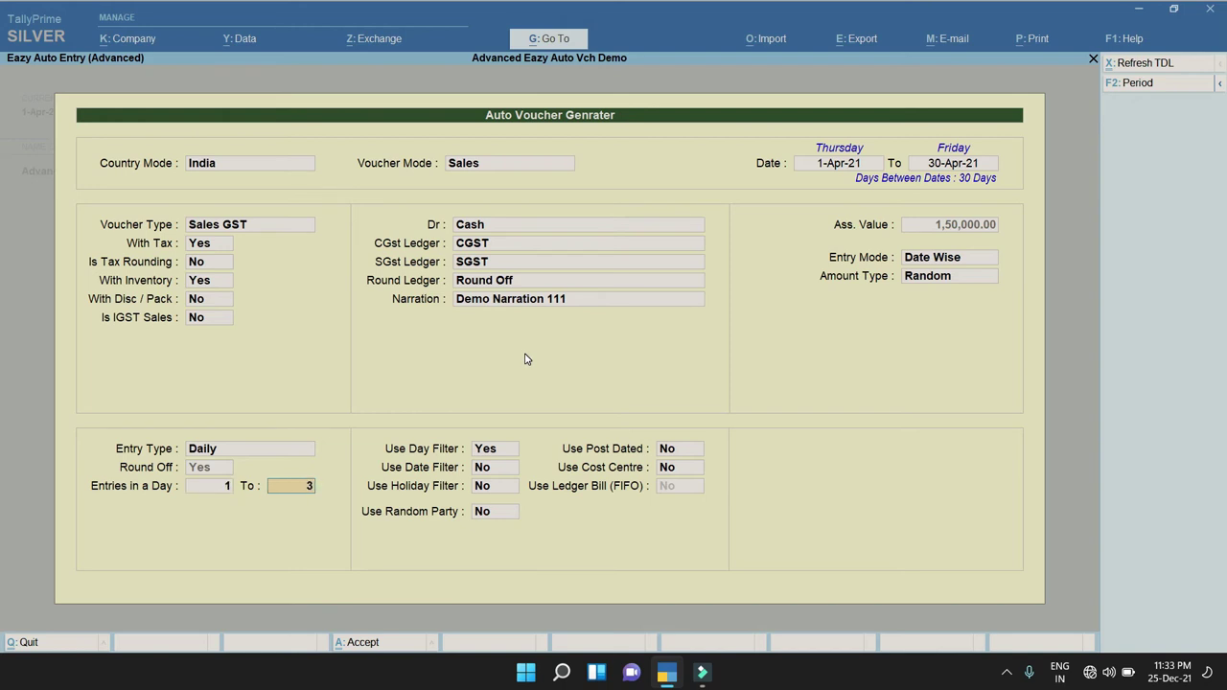
pyautogui.press('Return')
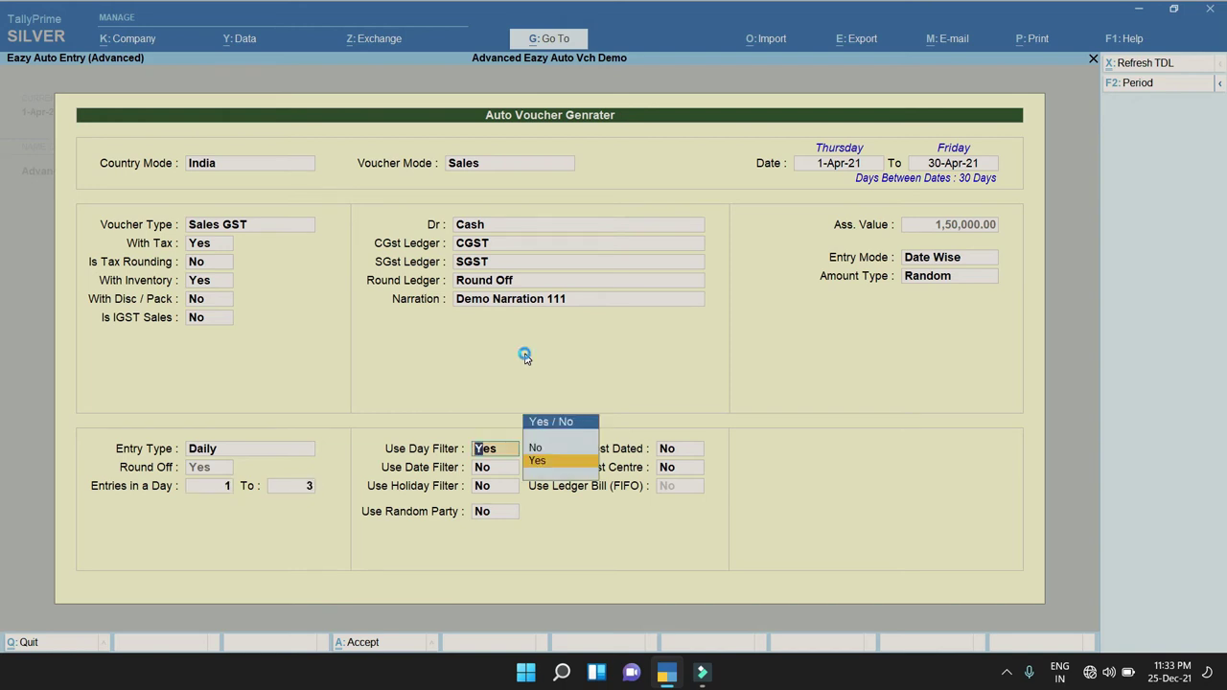
# Use the day filter with Sunday set to No and Monday through Saturday set to Yes.
pyautogui.press('Return')
pyautogui.write('n')
pyautogui.press('Return')
pyautogui.press('Return')
pyautogui.press('Return')
pyautogui.press('Return')
pyautogui.press('Return')
pyautogui.press('Return')
pyautogui.press('Return')
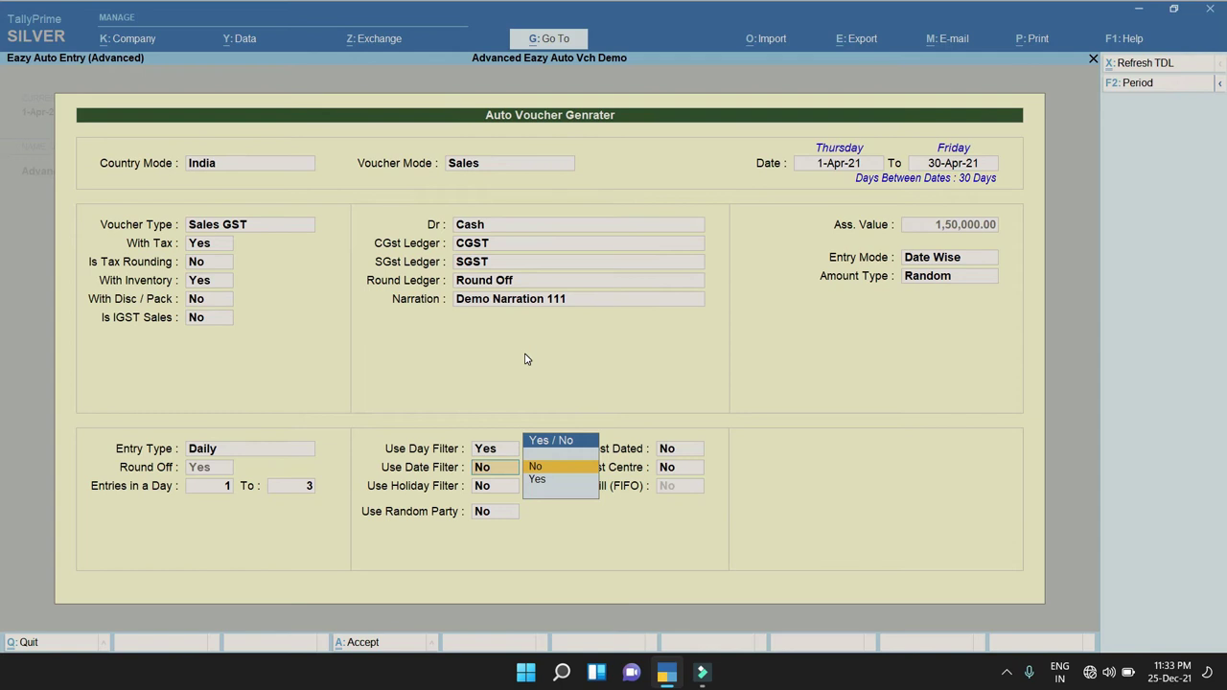
# Try enabling Use Date Filter with its dates set to Yes, and accept the day selection again.
pyautogui.write('y')
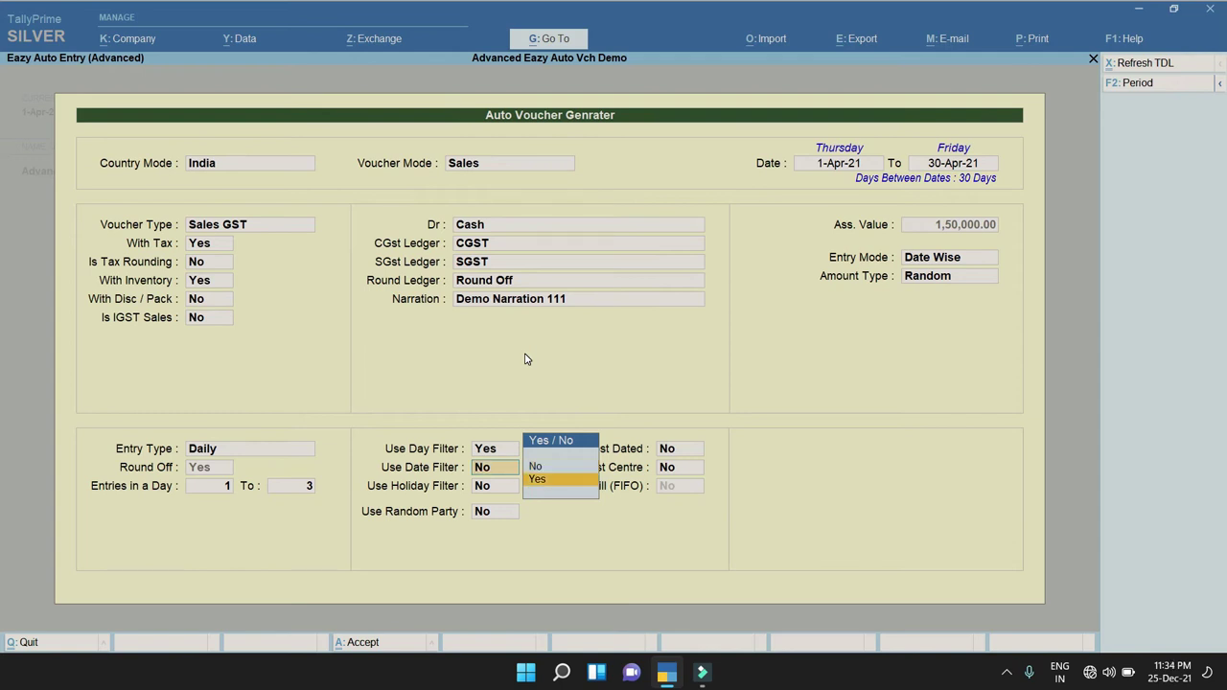
pyautogui.press('Return')
pyautogui.press('Return')
pyautogui.press('Return')
pyautogui.press('Return')
pyautogui.press('Return')
pyautogui.press('Return')
pyautogui.press('Return')
pyautogui.press('Return')
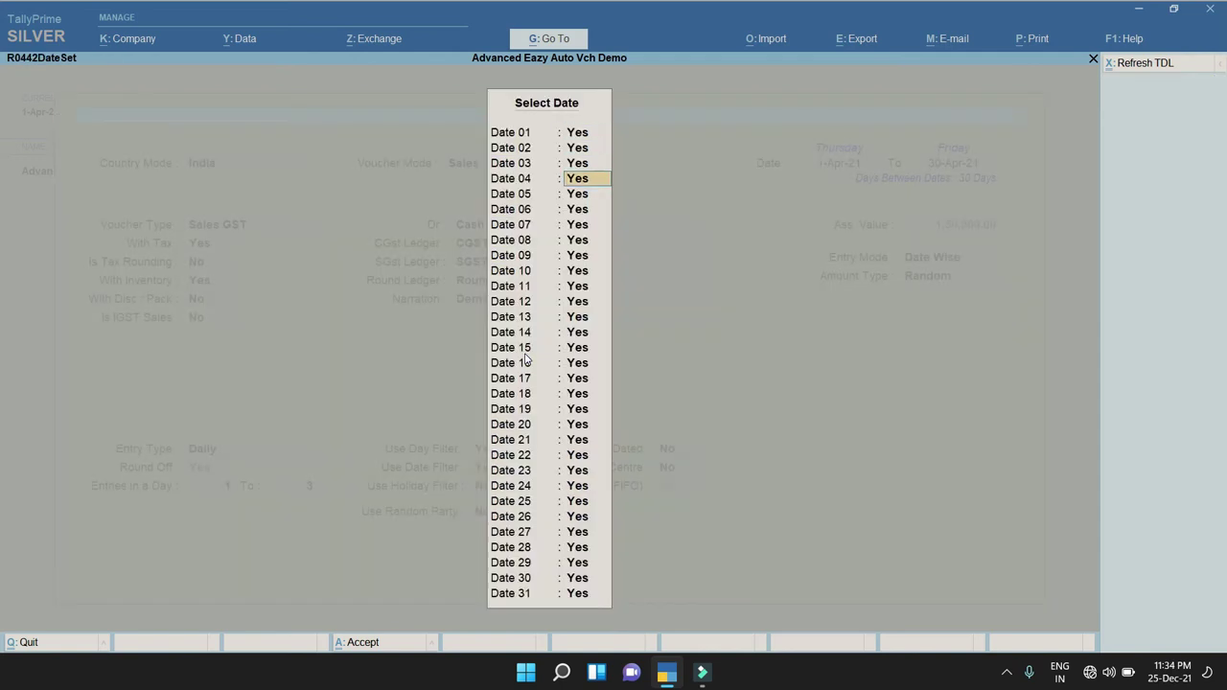
pyautogui.press('Up')
pyautogui.press('Up')
pyautogui.press('Up')
pyautogui.press('Up')
pyautogui.press('Up')
pyautogui.press('Up')
pyautogui.press('Up')
pyautogui.press('Up')
pyautogui.press('Up')
pyautogui.press('Return')
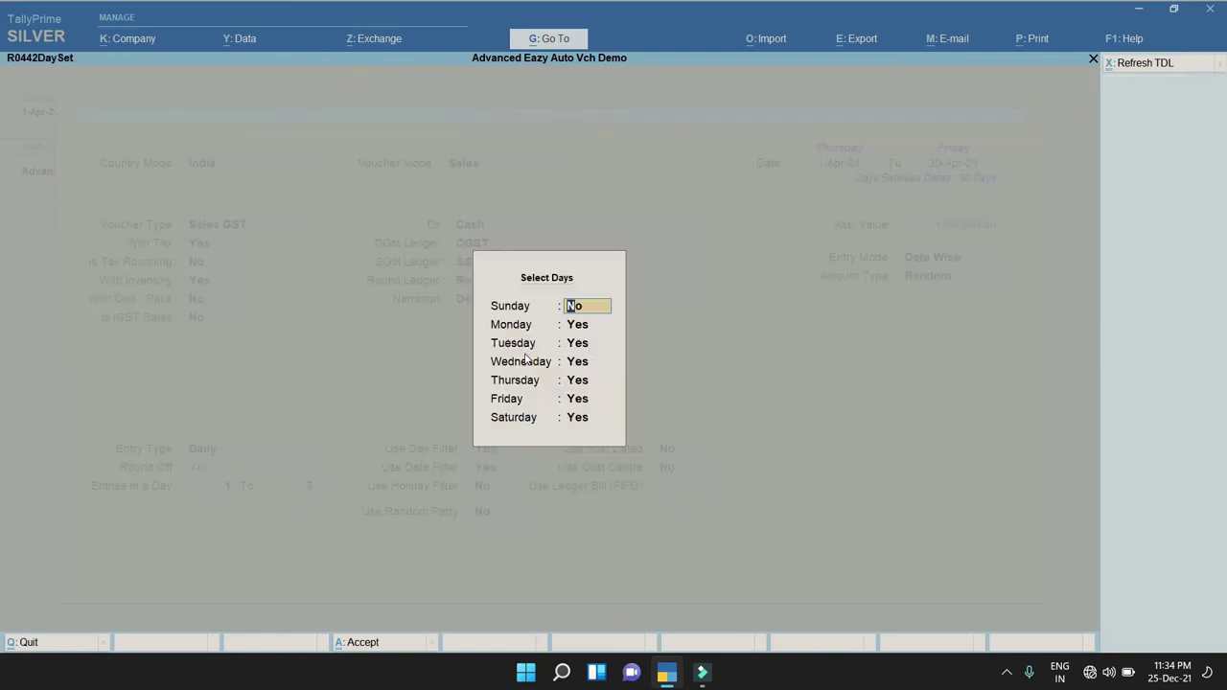
pyautogui.hotkey('ctrl', 'a')
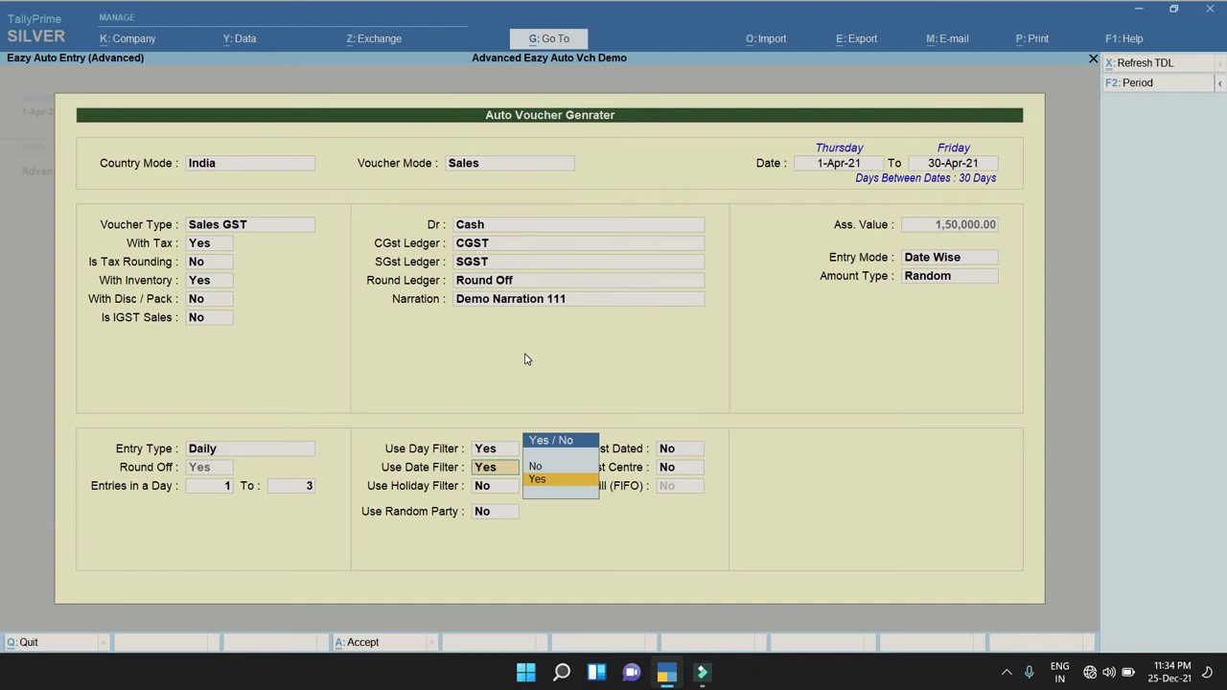
# Set Use Date Filter, Use Holiday Filter, Use Random Party and Use Post Dated to No.
pyautogui.press('Up')
pyautogui.press('Return')
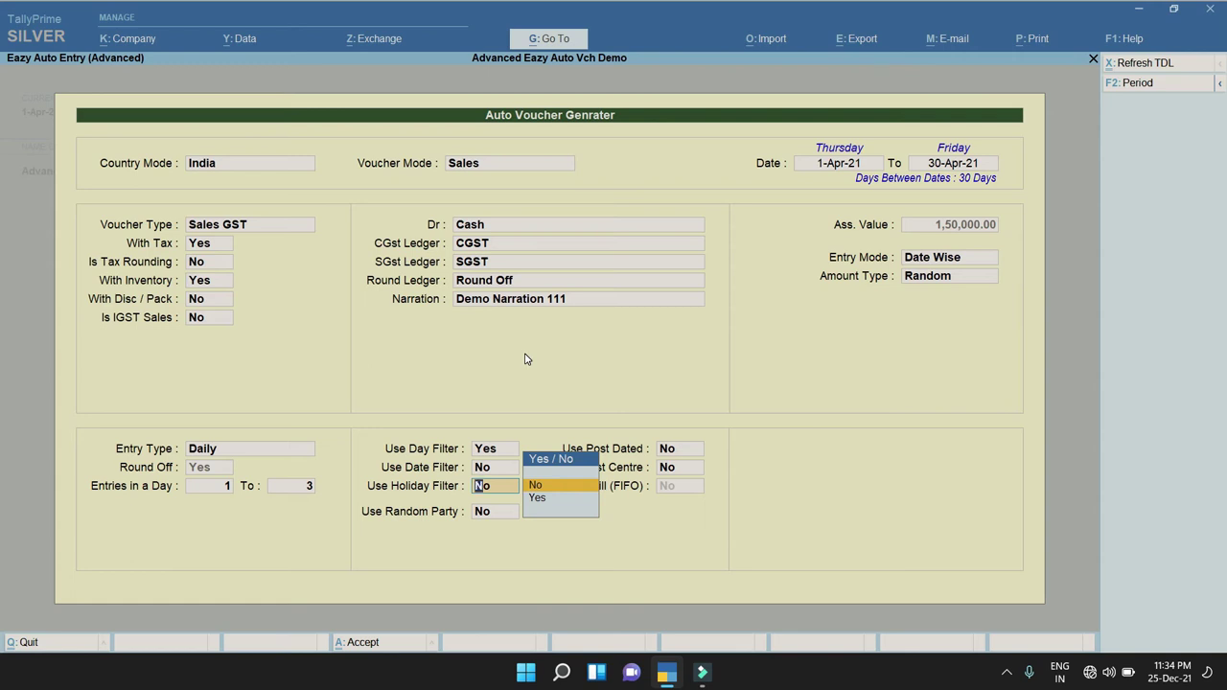
pyautogui.press('Return')
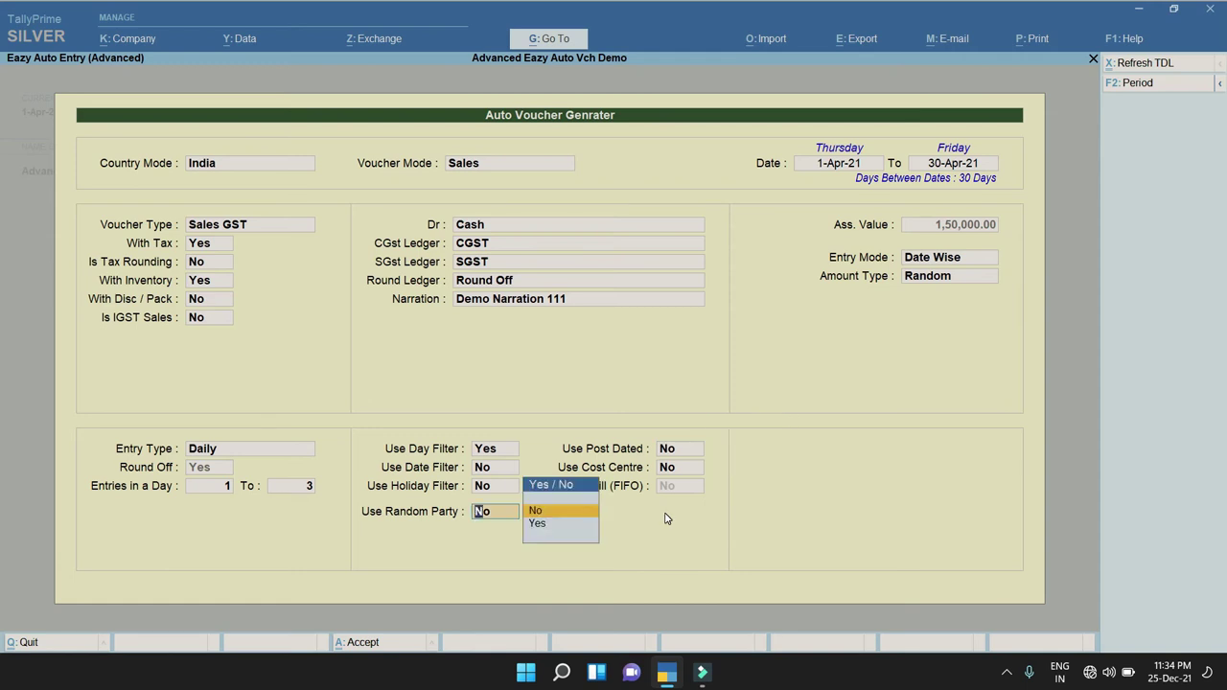
pyautogui.press('Return')
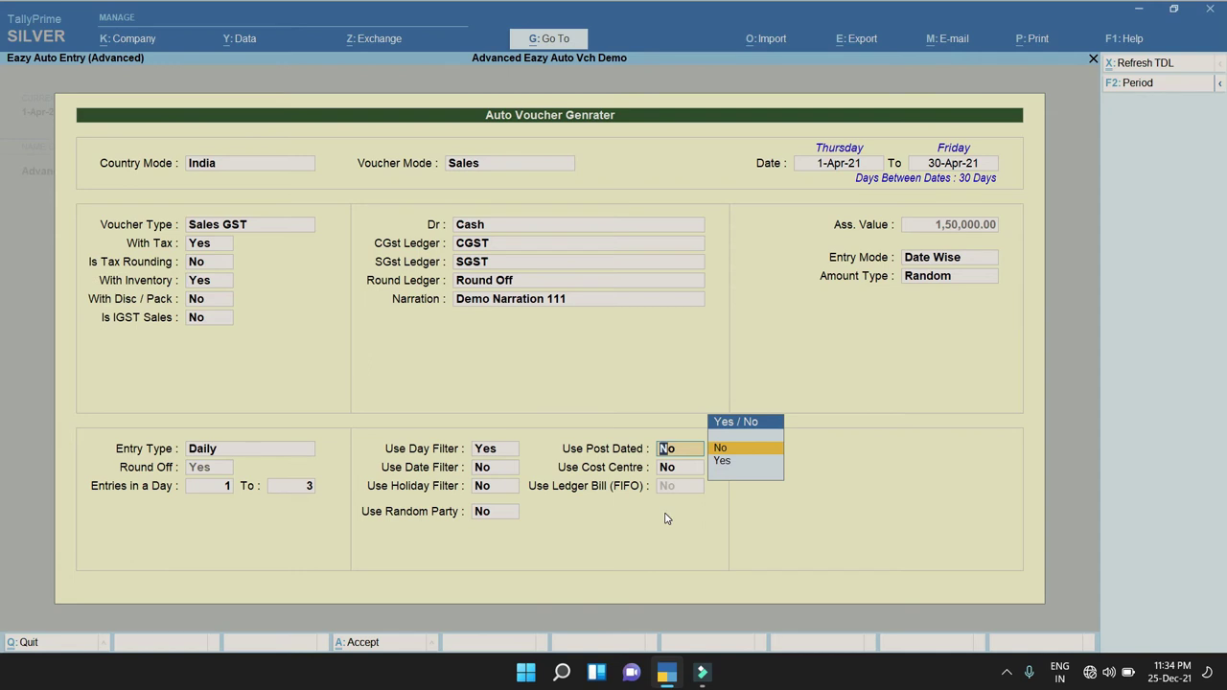
pyautogui.press('Return')
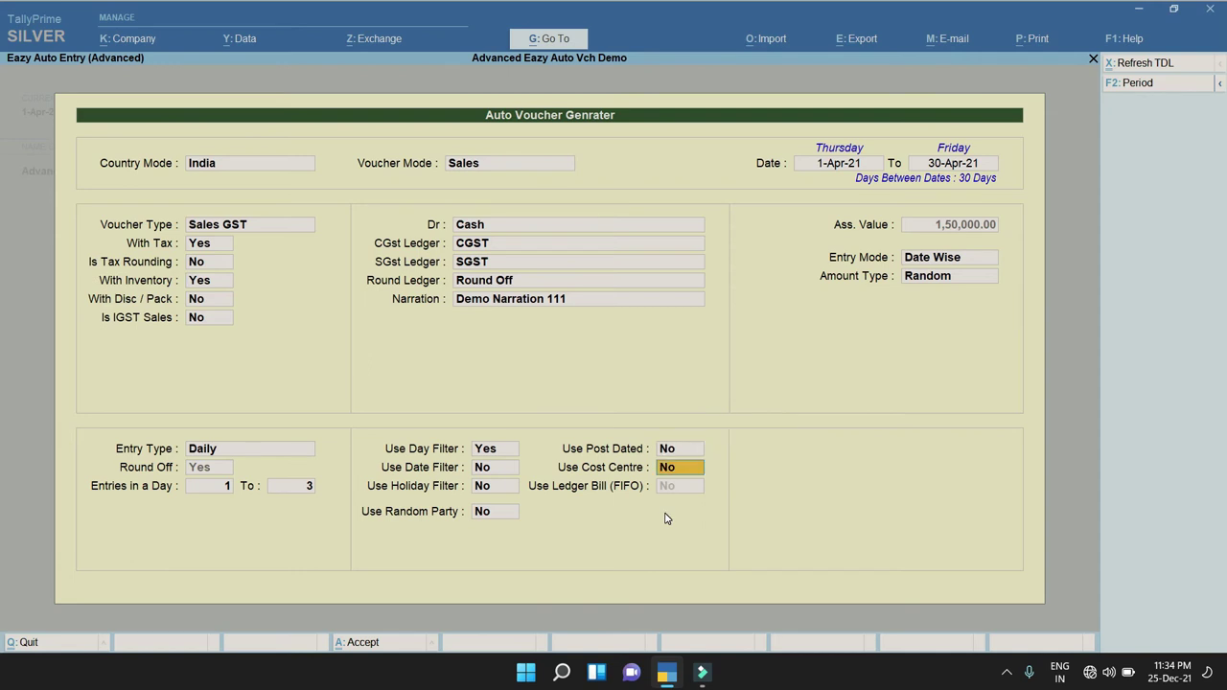
# Set Use Cost Centre and Use Ledger Bill (FIFO) to No and finish the form to produce the multi-item voucher preview.
pyautogui.press('Return')
pyautogui.press('Up')
pyautogui.press('Up')
pyautogui.press('Return')
pyautogui.press('Return')
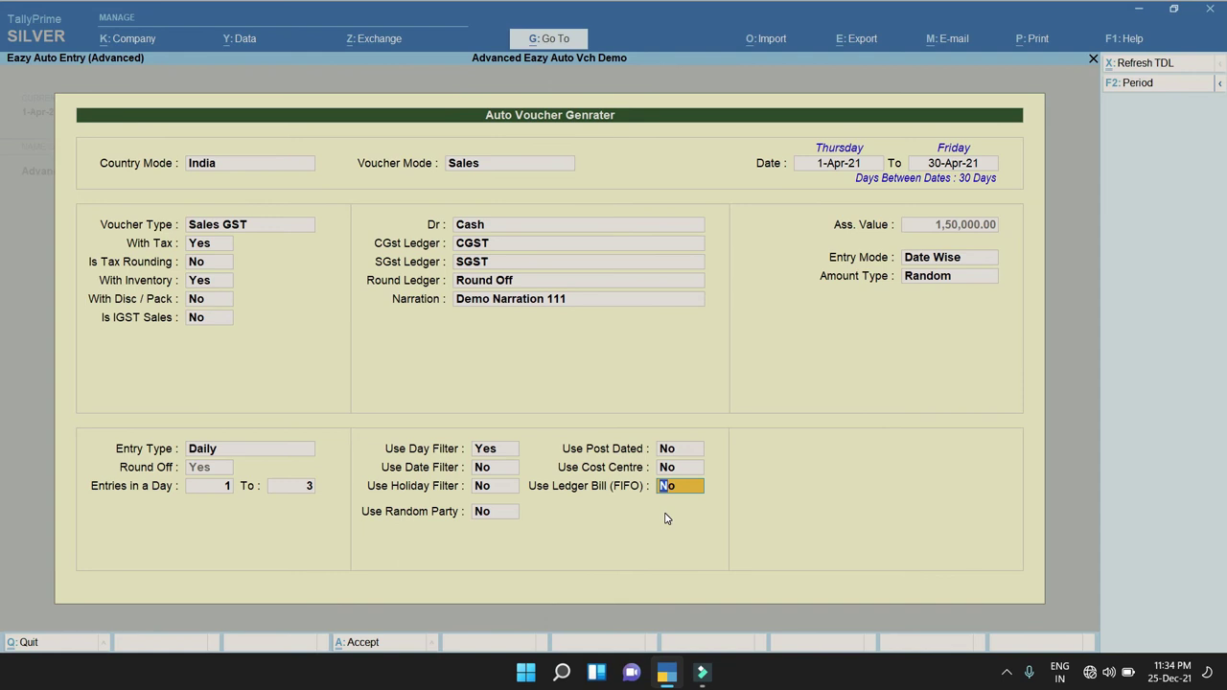
pyautogui.press('Return')
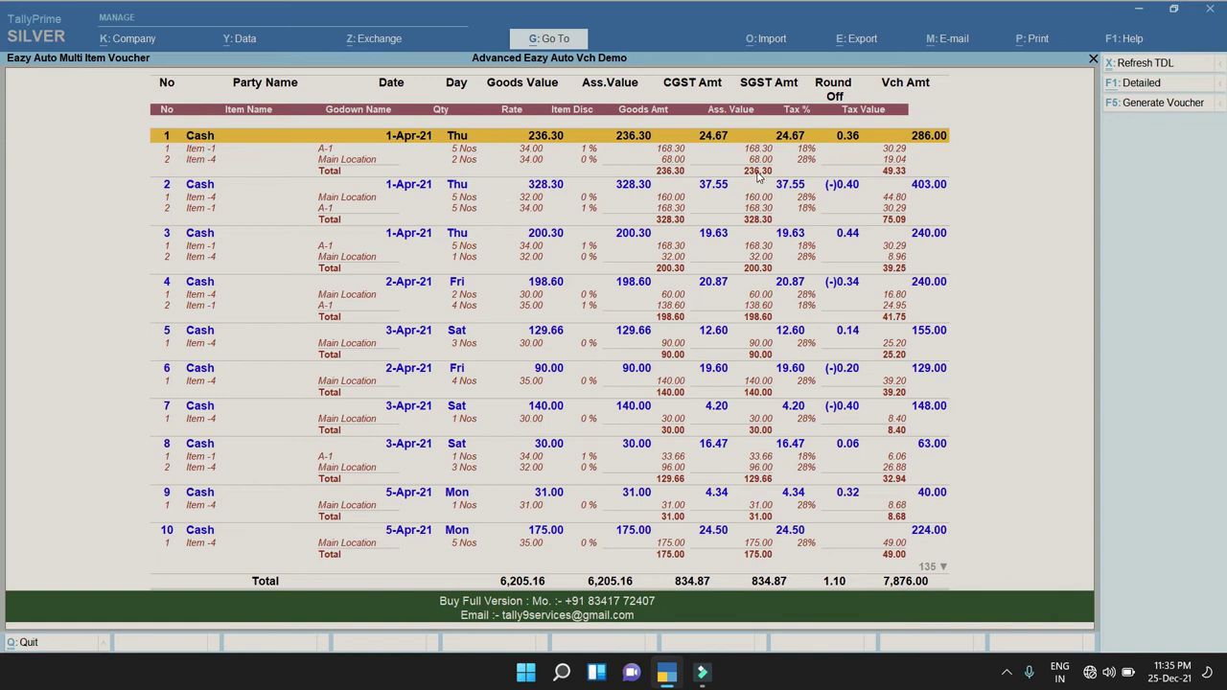
# Examine the previewed April sales vouchers for dates, items, godowns, quantities, rates and GST amounts, and return to the first voucher.
pyautogui.press('Down')
pyautogui.press('Down')
pyautogui.press('Up')
pyautogui.press('Down')
pyautogui.press('Down')
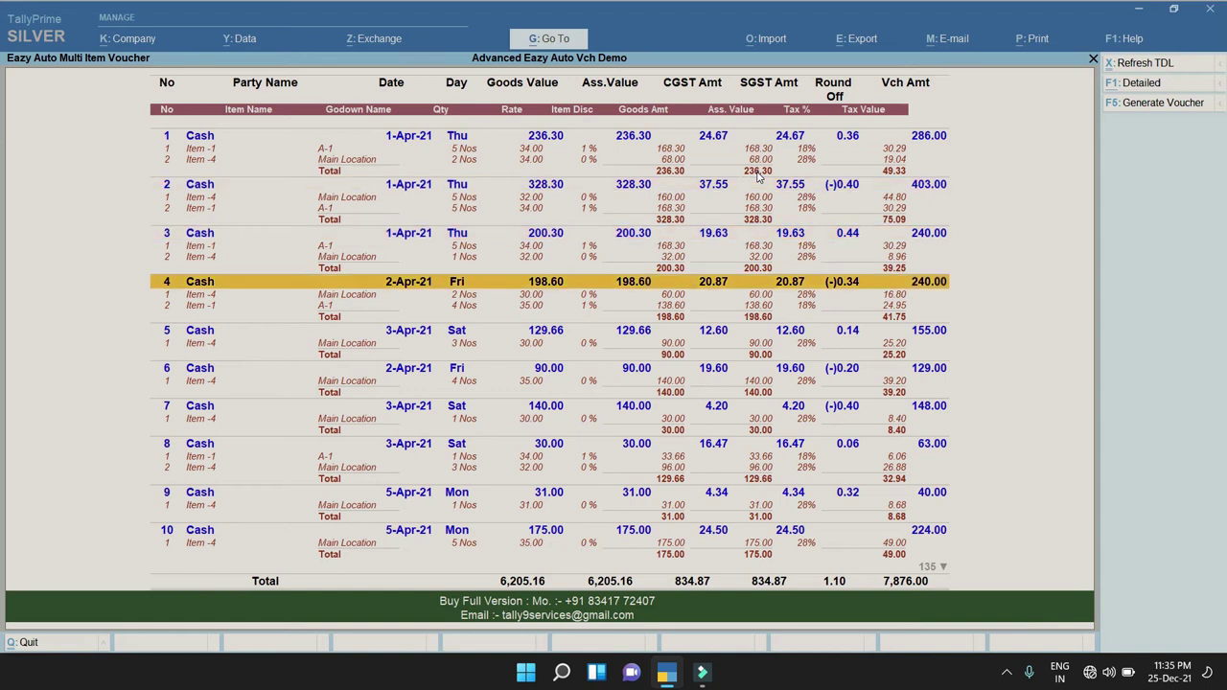
pyautogui.press('Up')
pyautogui.press('Down')
pyautogui.press('Down')
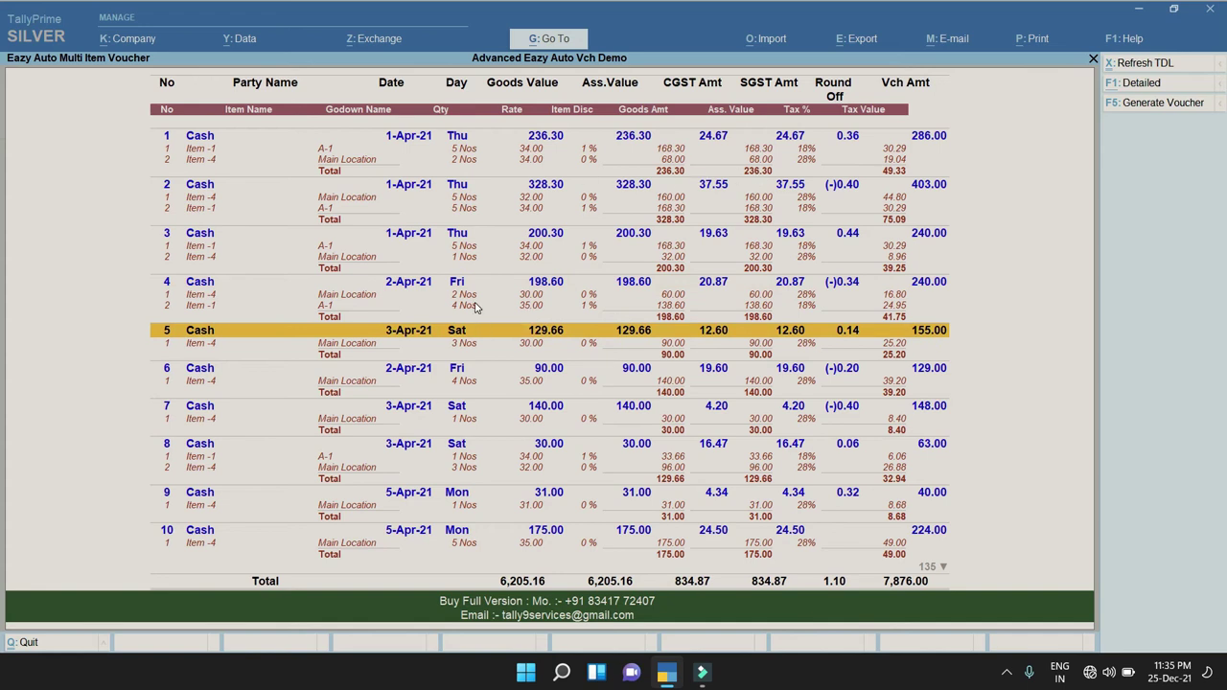
pyautogui.press('Down')
pyautogui.press('Up')
pyautogui.press('Down')
pyautogui.press('Down')
pyautogui.press('Down')
pyautogui.press('Down')
pyautogui.press('Down')
pyautogui.press('Down')
pyautogui.press('Down')
pyautogui.press('Down')
pyautogui.press('Down')
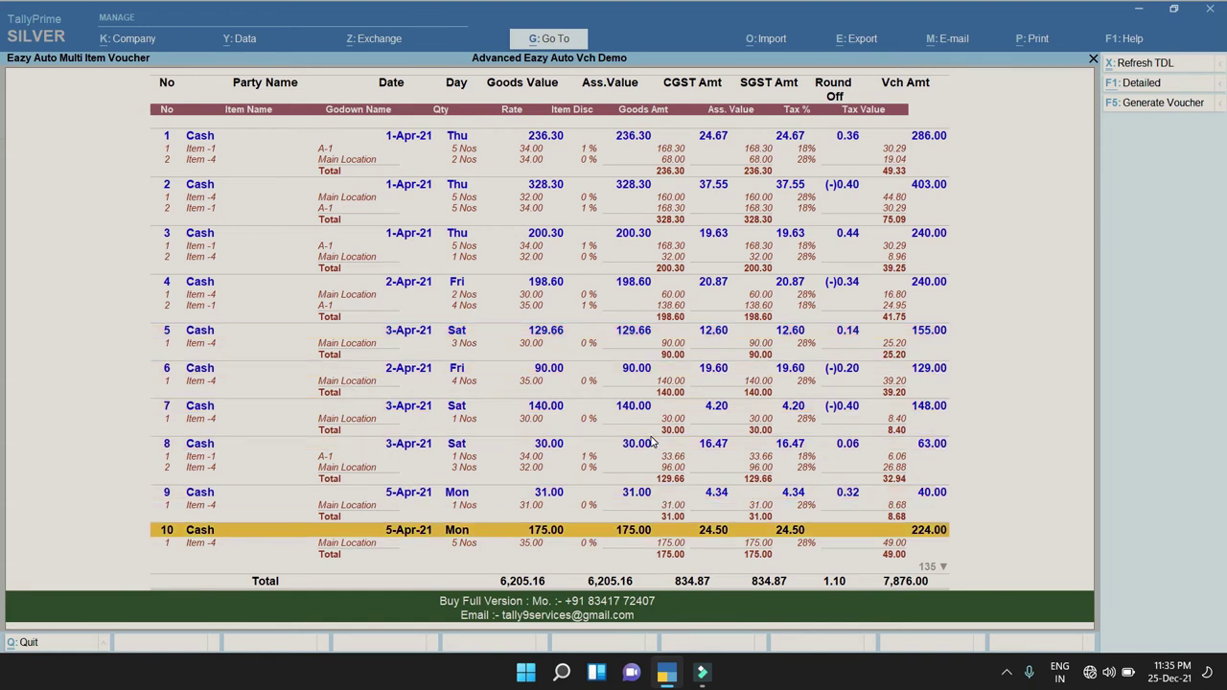
pyautogui.press('Down')
pyautogui.press('Down')
pyautogui.press('Down')
pyautogui.press('Down')
pyautogui.press('Down')
pyautogui.press('Down')
pyautogui.press('Down')
pyautogui.press('Down')
pyautogui.press('Down')
pyautogui.press('Down')
pyautogui.press('Down')
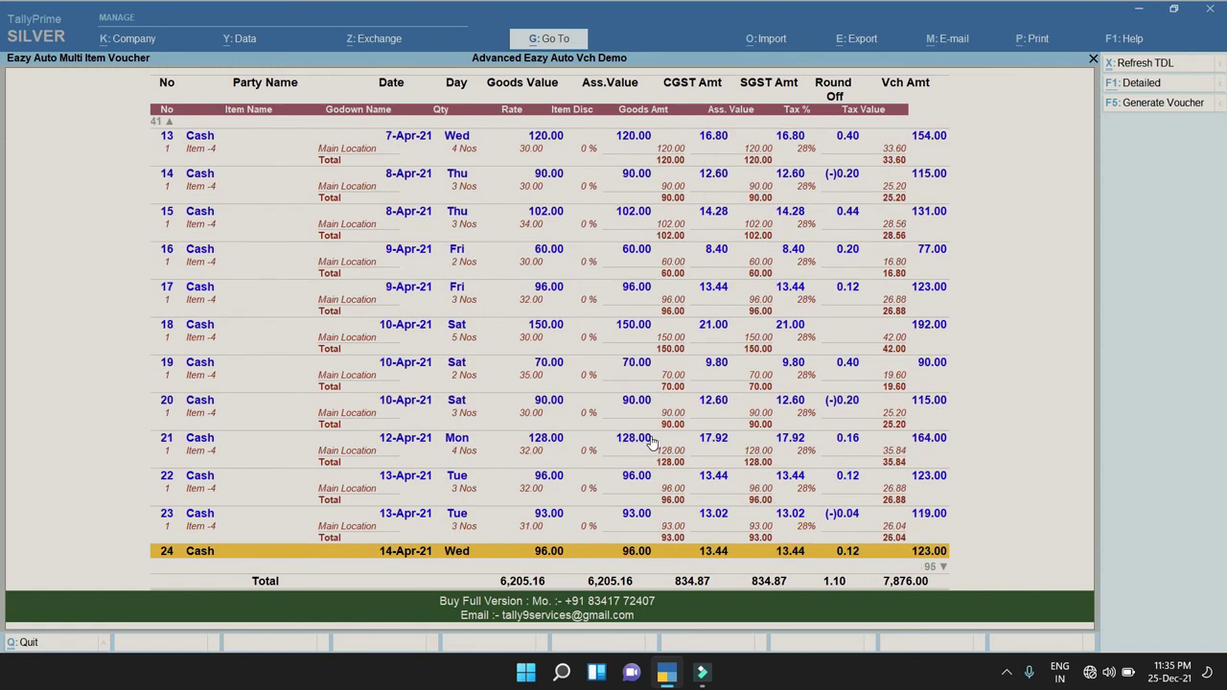
pyautogui.press('Down')
pyautogui.press('Down')
pyautogui.press('Down')
pyautogui.press('Down')
pyautogui.press('Down')
pyautogui.press('Down')
pyautogui.press('Down')
pyautogui.press('Down')
pyautogui.press('Down')
pyautogui.press('Down')
pyautogui.press('Down')
pyautogui.press('Down')
pyautogui.press('Down')
pyautogui.press('Down')
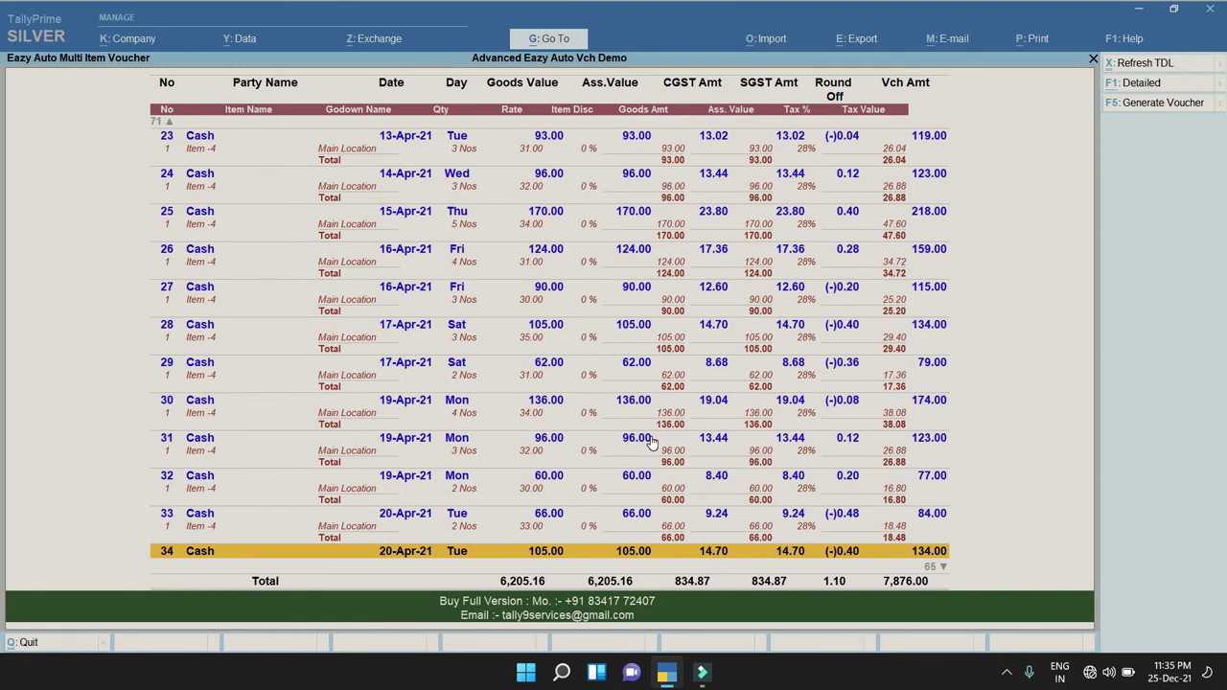
pyautogui.press('Down')
pyautogui.press('Down')
pyautogui.press('Down')
pyautogui.press('Down')
pyautogui.press('Down')
pyautogui.press('Down')
pyautogui.press('Down')
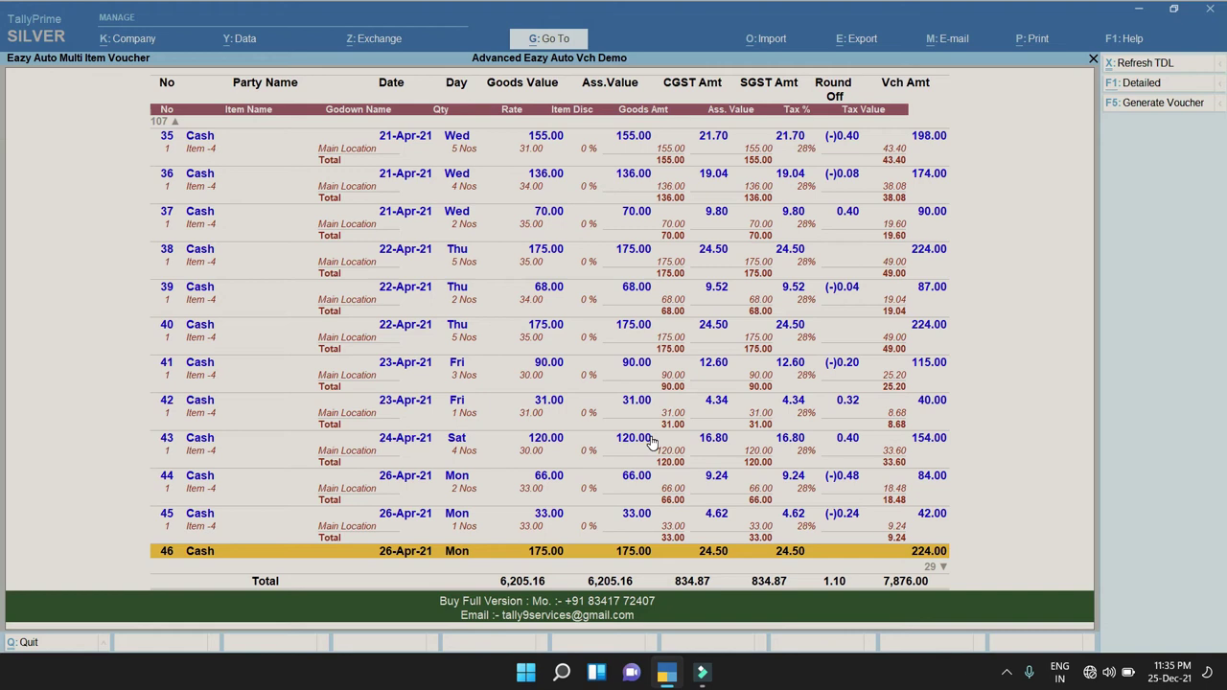
pyautogui.press('Down')
pyautogui.press('Down')
pyautogui.press('Down')
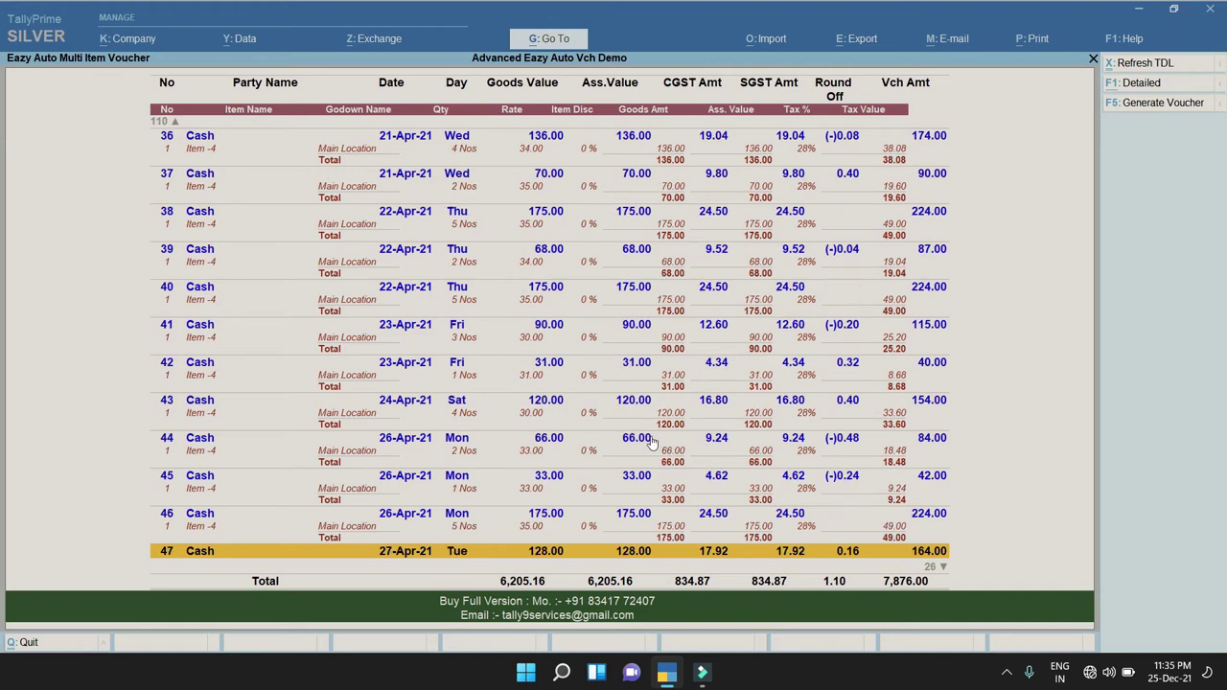
pyautogui.press('Home')
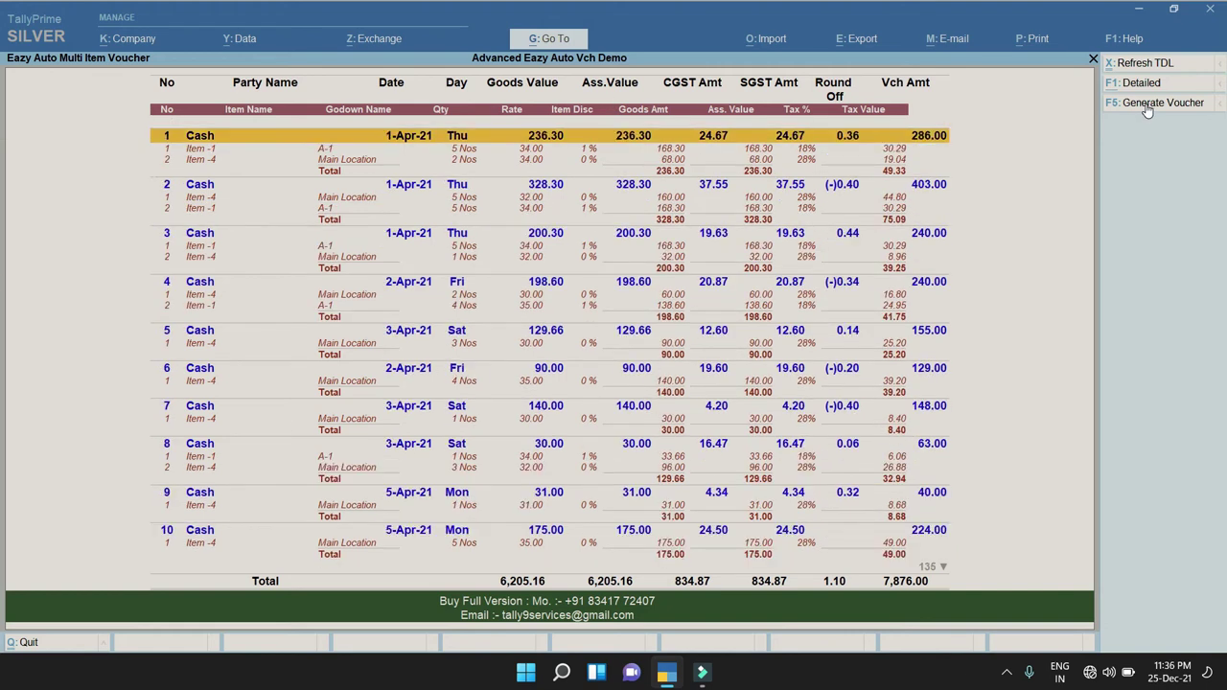
# Generate the previewed multi-item sales vouchers and return to the Gateway of Tally.
pyautogui.click(1145, 104)
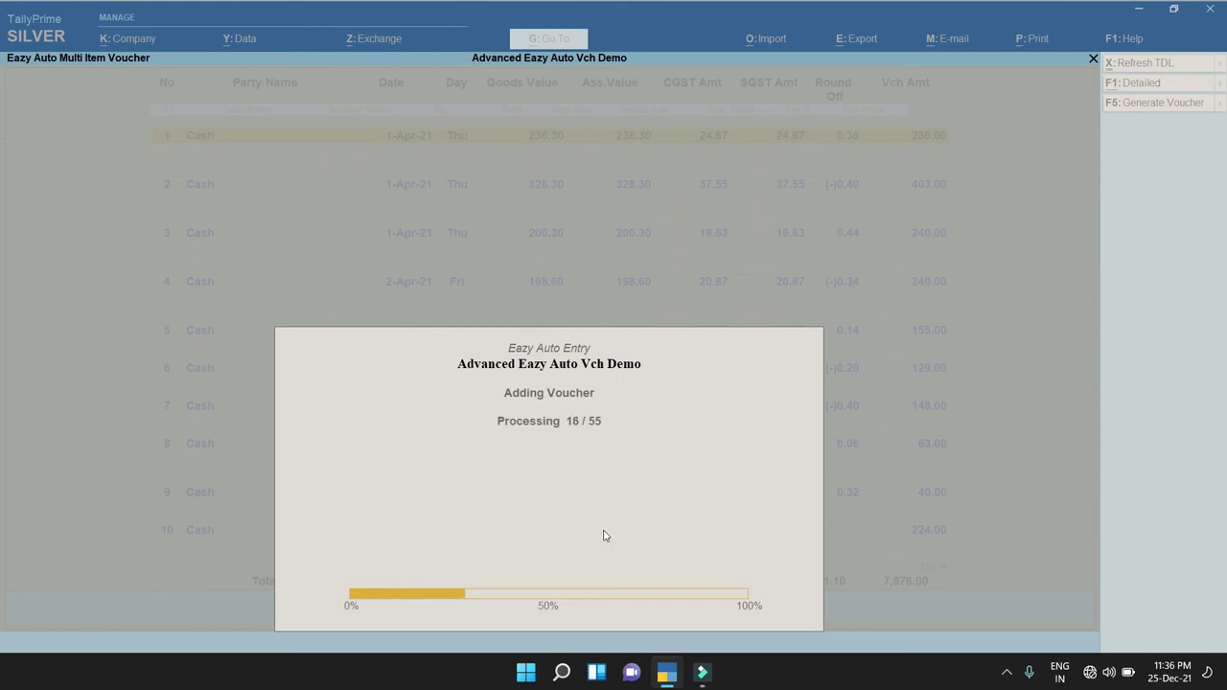
pyautogui.press('Return')
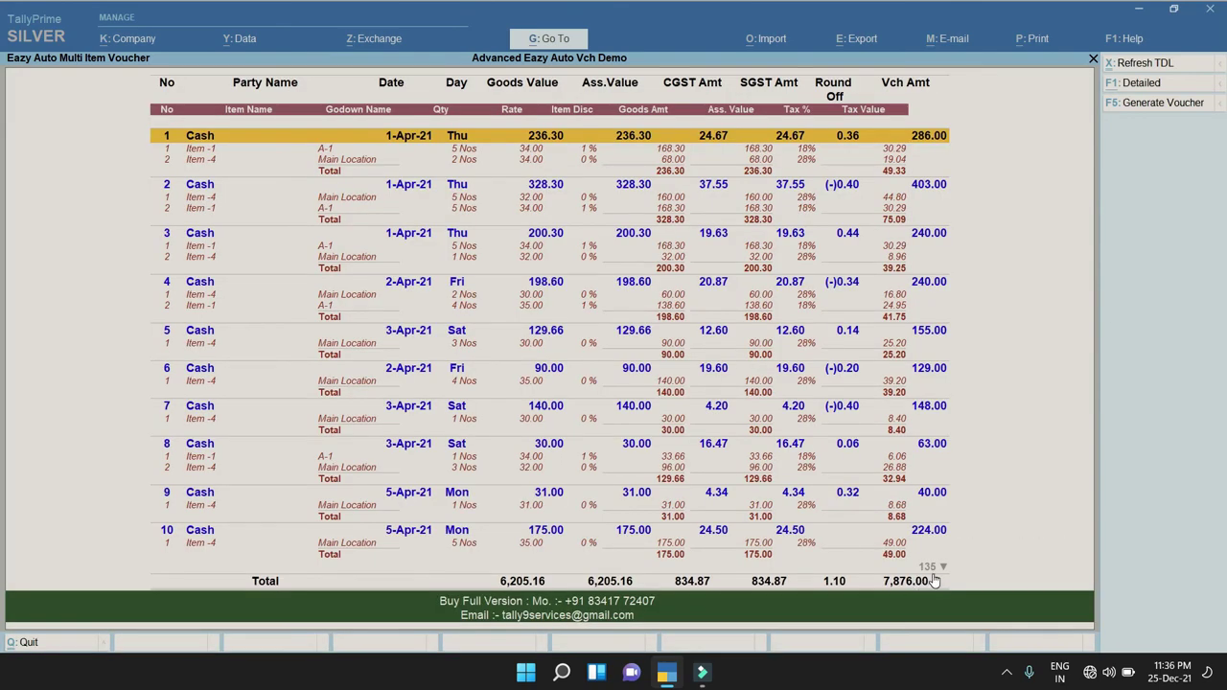
pyautogui.press('Escape')
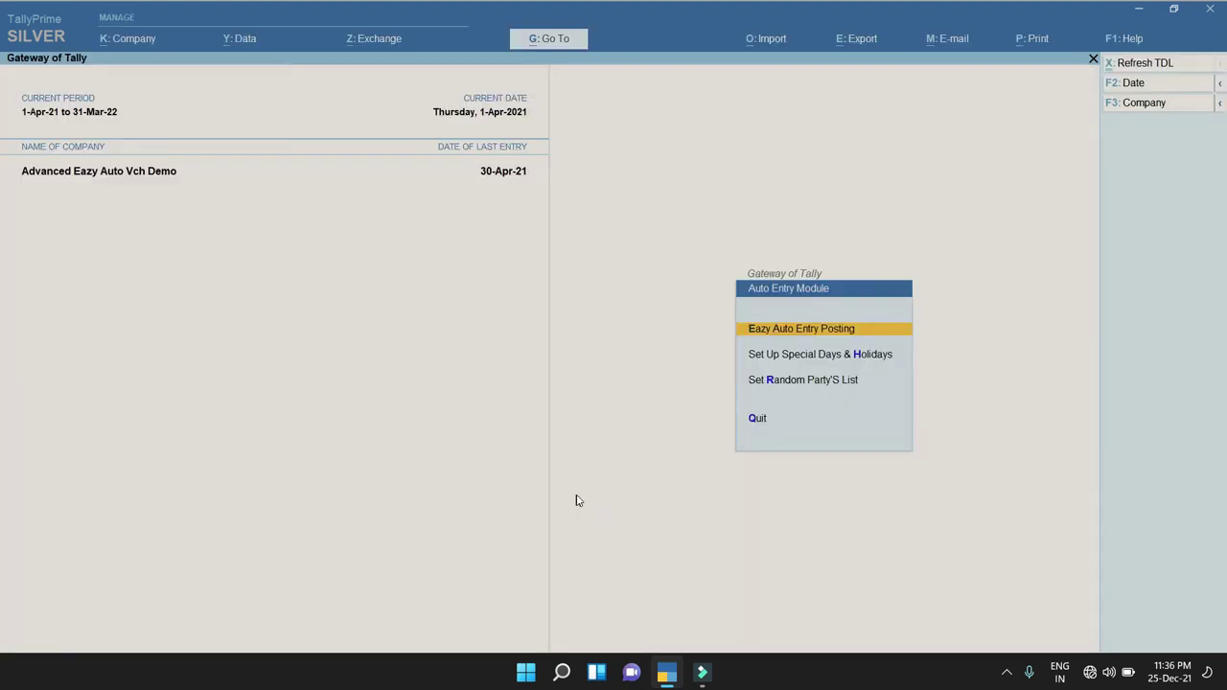
pyautogui.press('Escape')
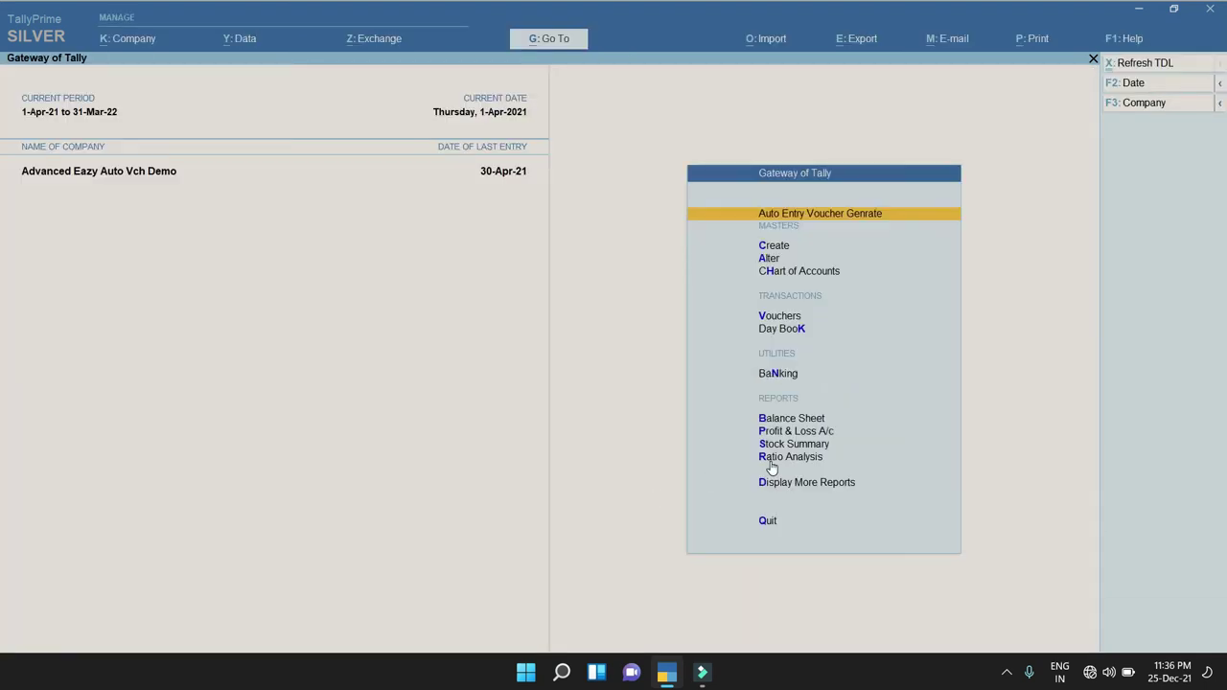
pyautogui.press('Escape')
pyautogui.press('n')
# Open the Sales Register from Account Books and list the April sales vouchers.
pyautogui.press('Up')
pyautogui.press('Up')
pyautogui.press('Return')
pyautogui.press('Down')
pyautogui.press('Down')
pyautogui.press('Down')
pyautogui.press('Down')
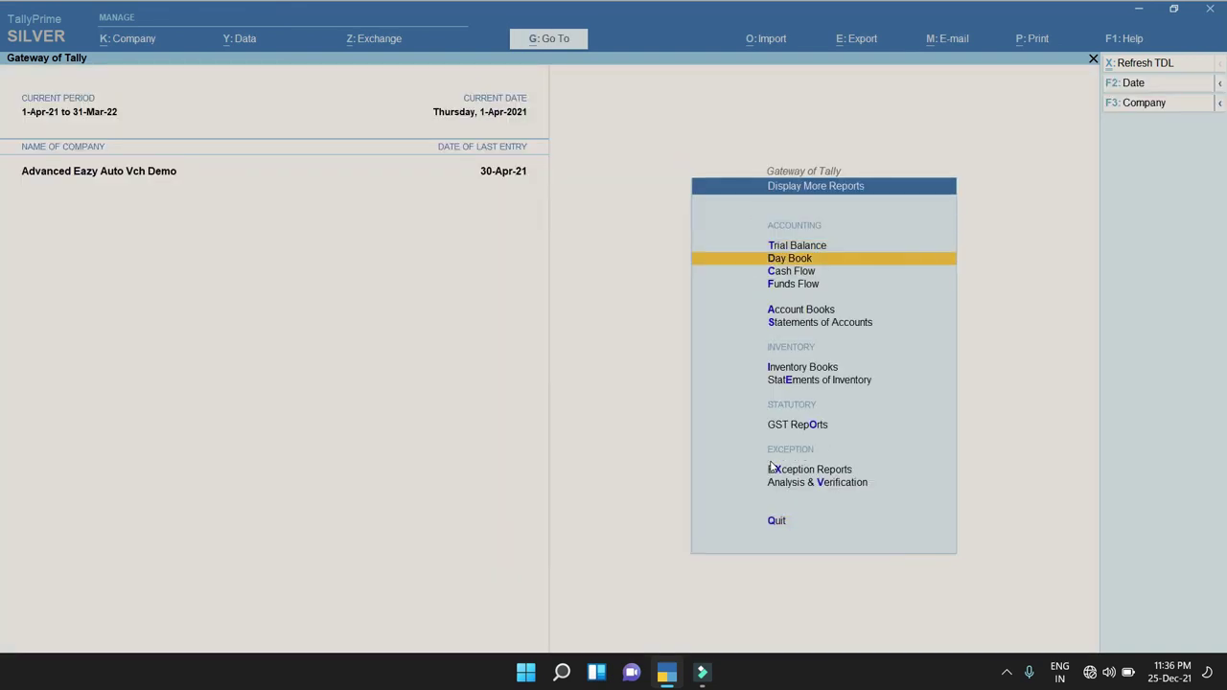
pyautogui.press('Return')
pyautogui.press('Down')
pyautogui.press('Down')
pyautogui.press('Down')
pyautogui.press('Down')
pyautogui.press('Down')
pyautogui.press('Down')
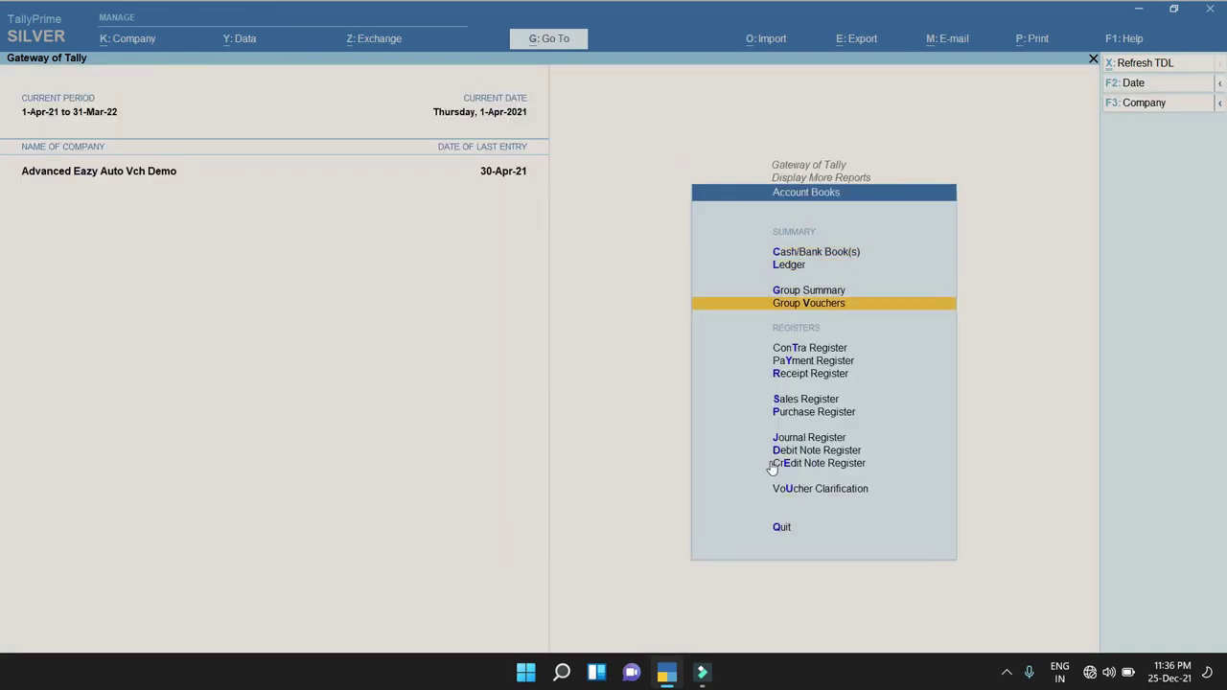
pyautogui.press('Down')
pyautogui.press('Return')
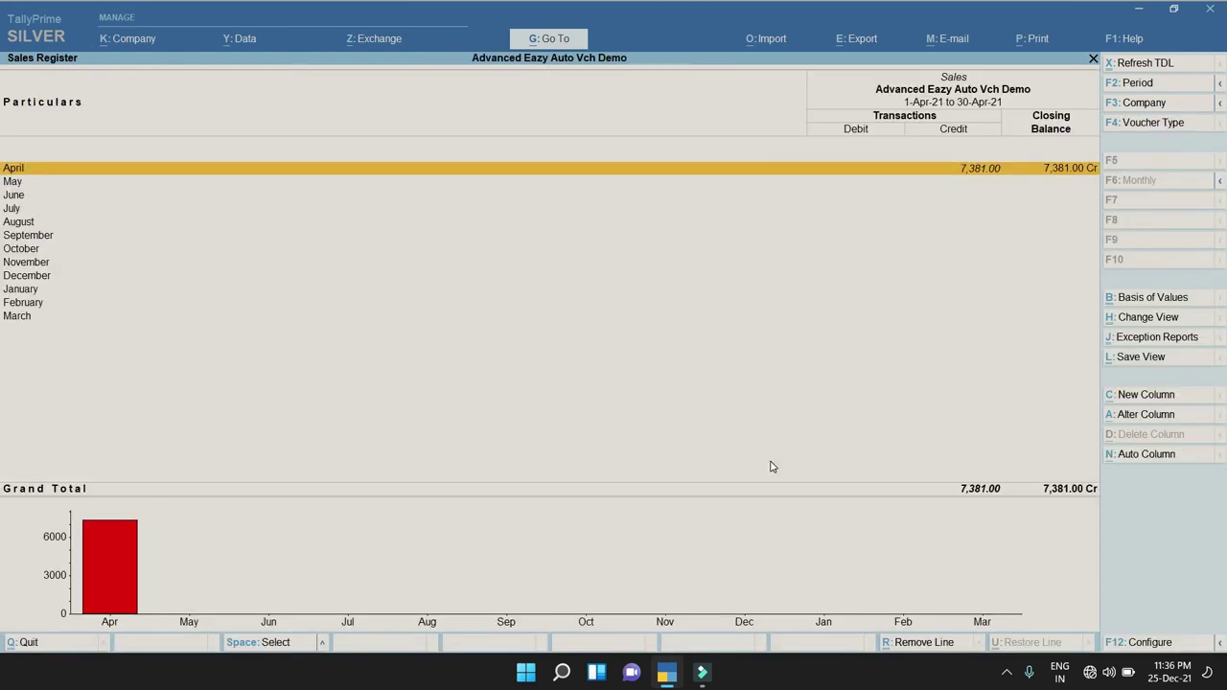
pyautogui.press('Return')
# Open sales voucher 1, check its item discount, Item -4, CGST and SGST lines, and return to the voucher list.
pyautogui.press('Return')
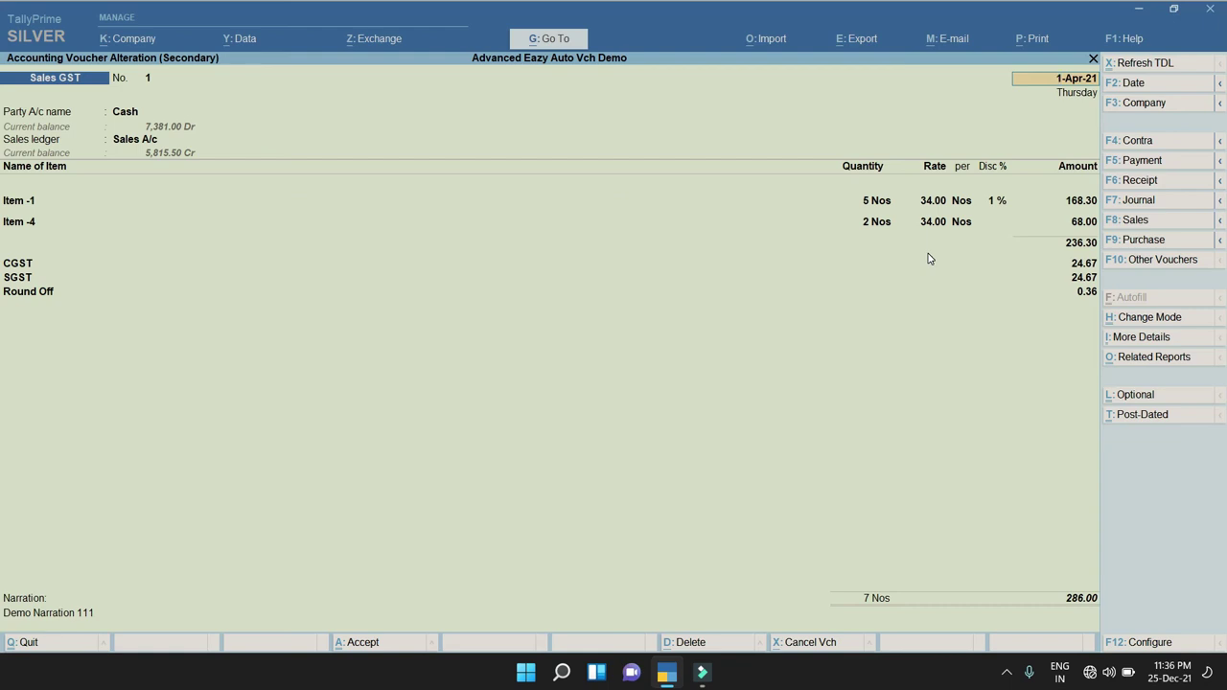
pyautogui.click(995, 207)
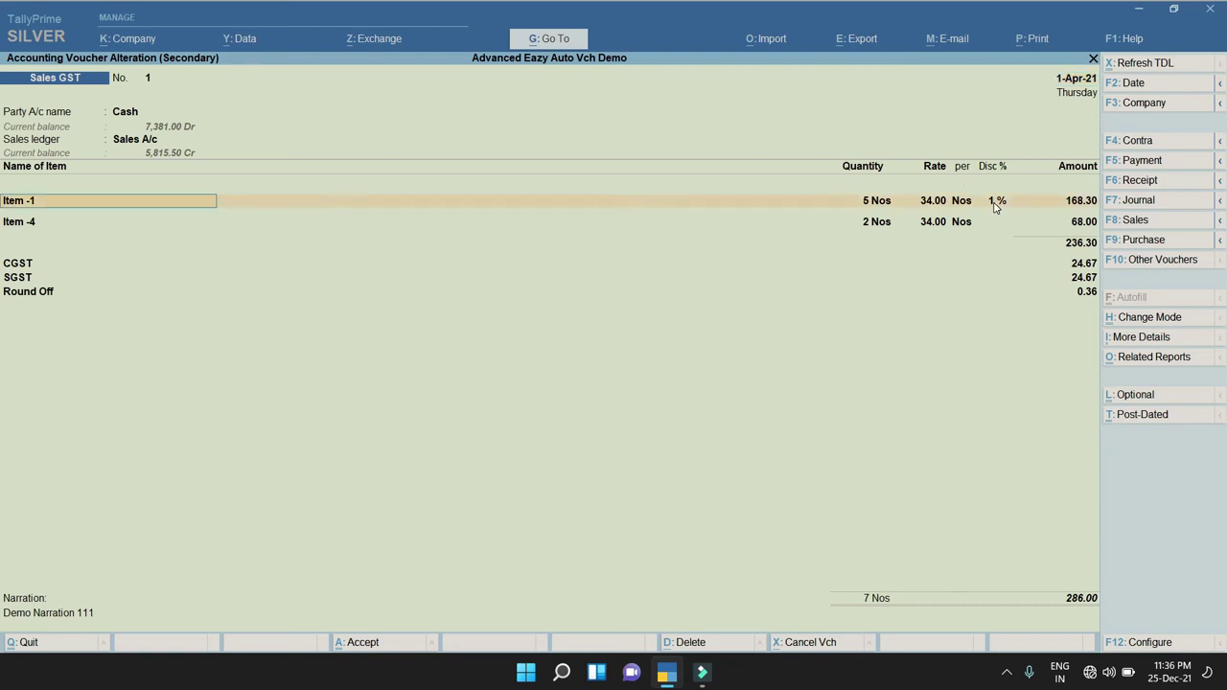
pyautogui.click(20, 220)
pyautogui.click(16, 262)
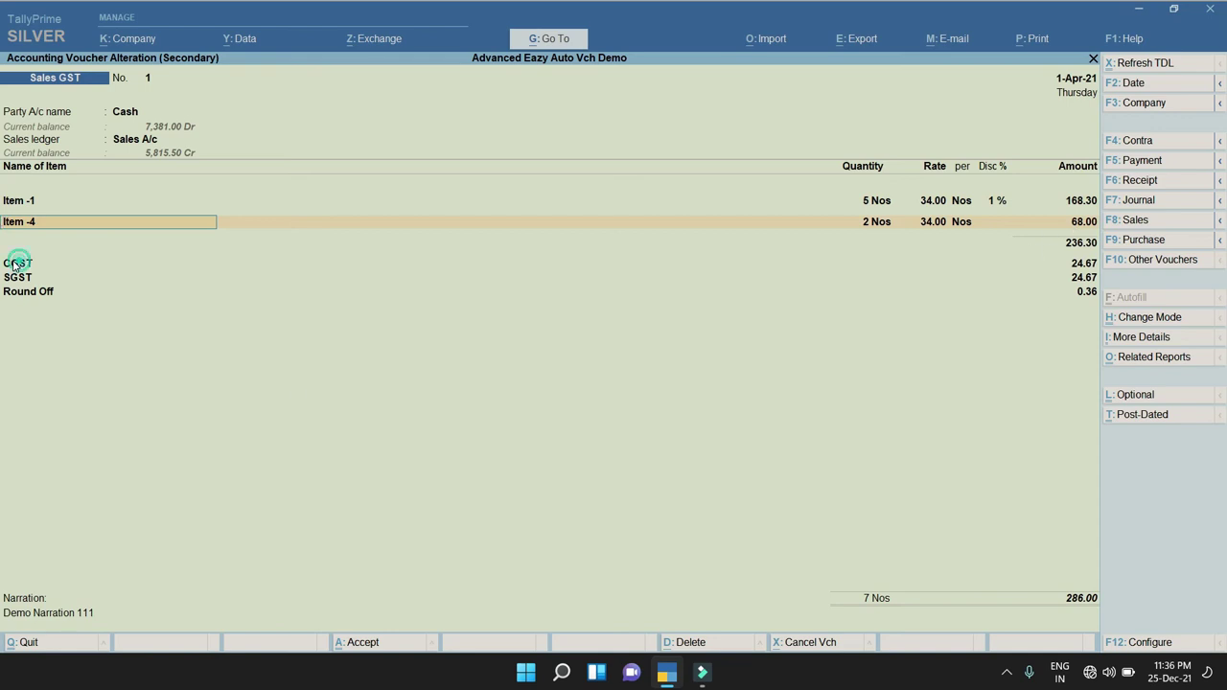
pyautogui.click(17, 278)
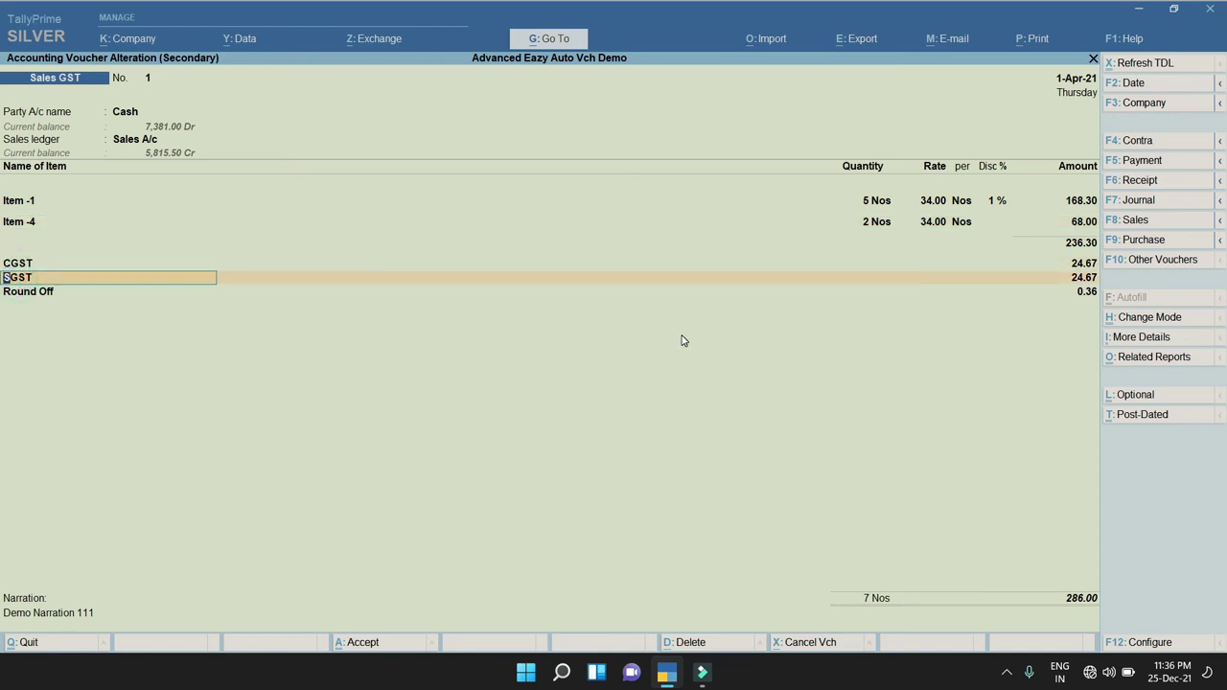
pyautogui.hotkey('ctrl', 'a')
# Open sales vouchers 3 and 10 in turn to check their items and taxes, quitting each without changes.
pyautogui.press('Down')
pyautogui.press('Down')
pyautogui.press('Down')
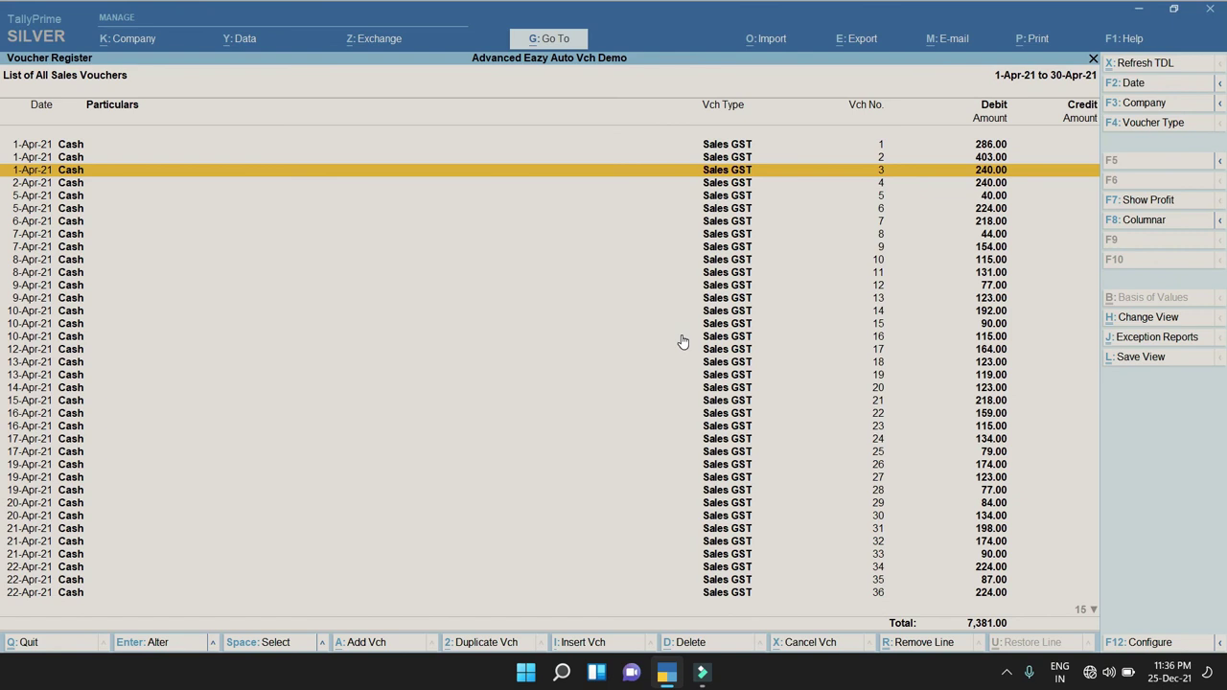
pyautogui.press('Return')
pyautogui.press('Escape')
pyautogui.press('y')
pyautogui.press('Down')
pyautogui.press('Down')
pyautogui.press('Down')
pyautogui.press('Down')
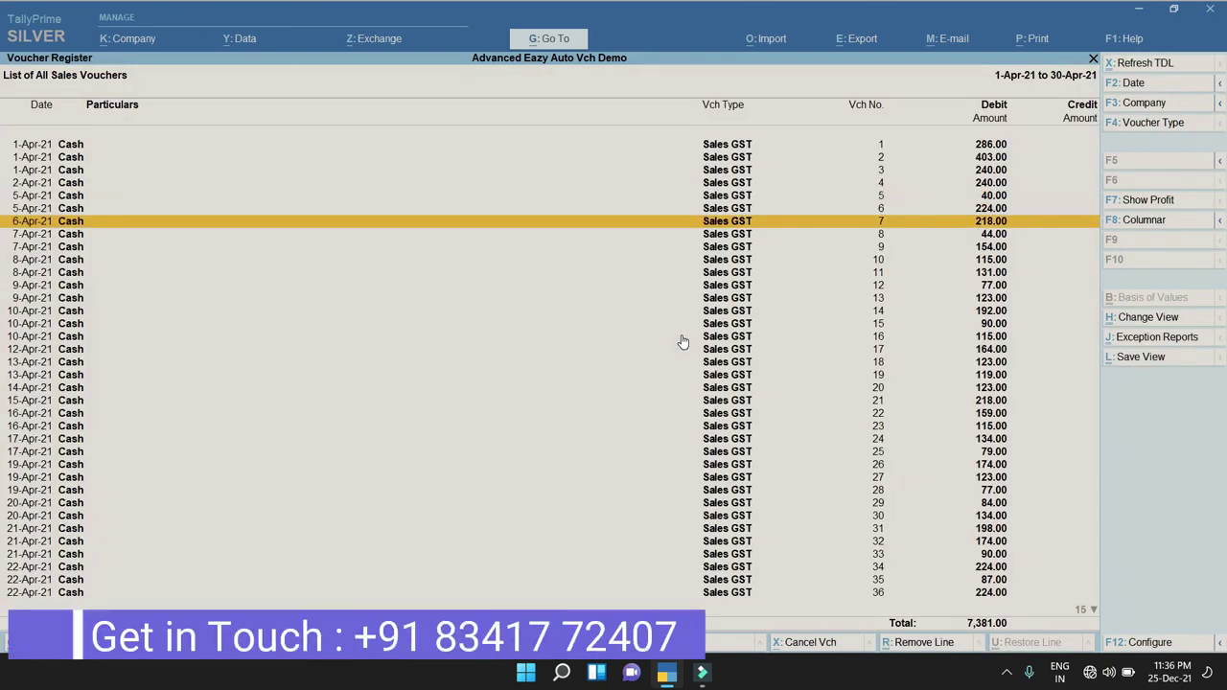
pyautogui.press('Down')
pyautogui.press('Return')
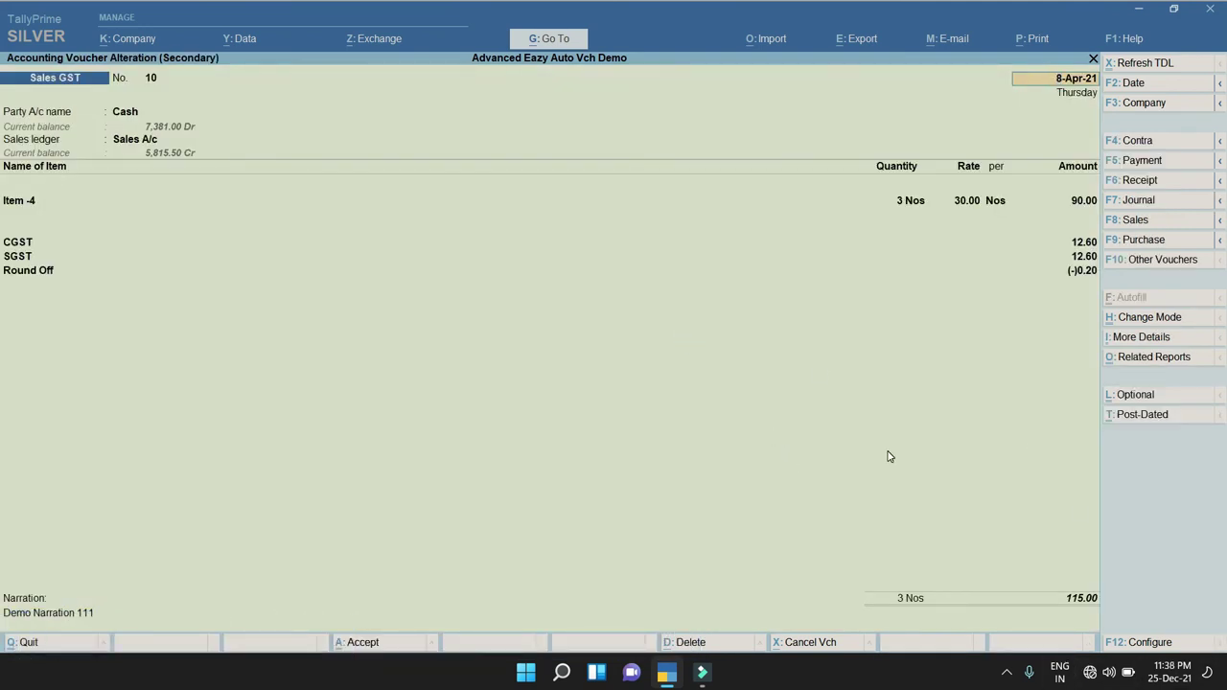
pyautogui.press('Escape')
pyautogui.press('y')
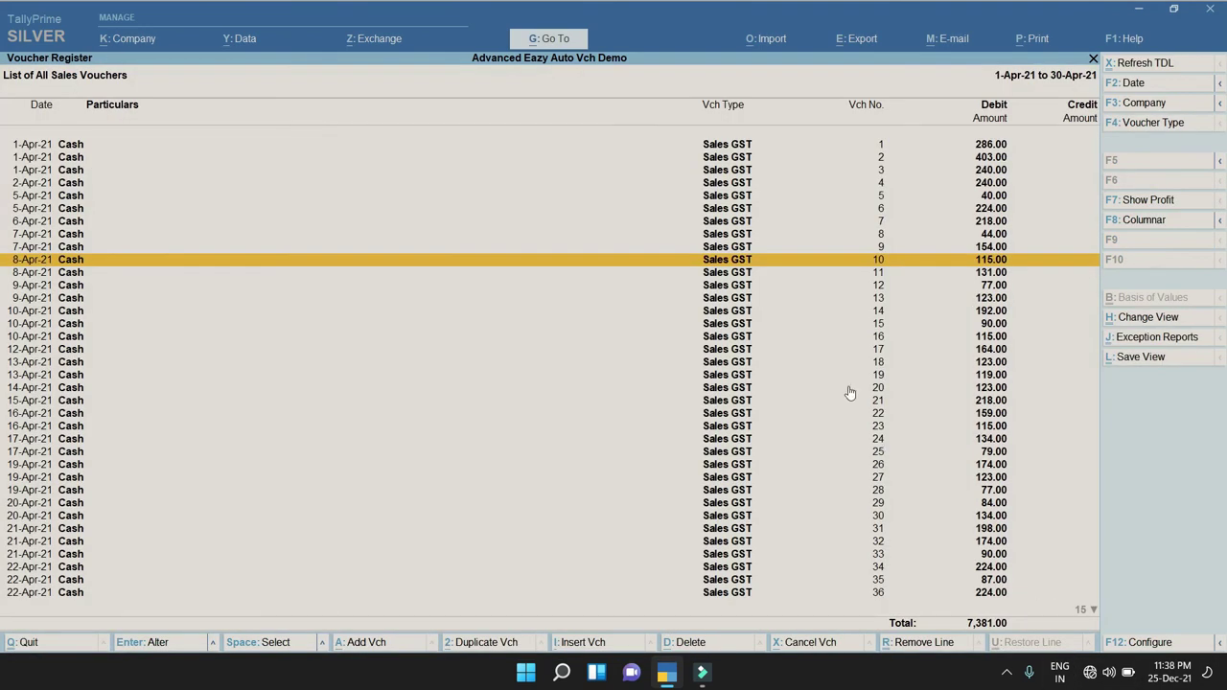
# Examine the dates, voucher numbers and amounts of all April sales vouchers, and return to the first voucher.
pyautogui.press('Down')
pyautogui.press('Down')
pyautogui.press('Down')
pyautogui.press('Down')
pyautogui.press('Down')
pyautogui.press('Down')
pyautogui.press('Down')
pyautogui.press('Down')
pyautogui.press('Down')
pyautogui.press('Down')
pyautogui.press('Down')
pyautogui.press('Down')
pyautogui.press('Down')
pyautogui.press('Down')
pyautogui.press('Down')
pyautogui.press('Down')
pyautogui.press('Down')
pyautogui.press('Down')
pyautogui.press('Down')
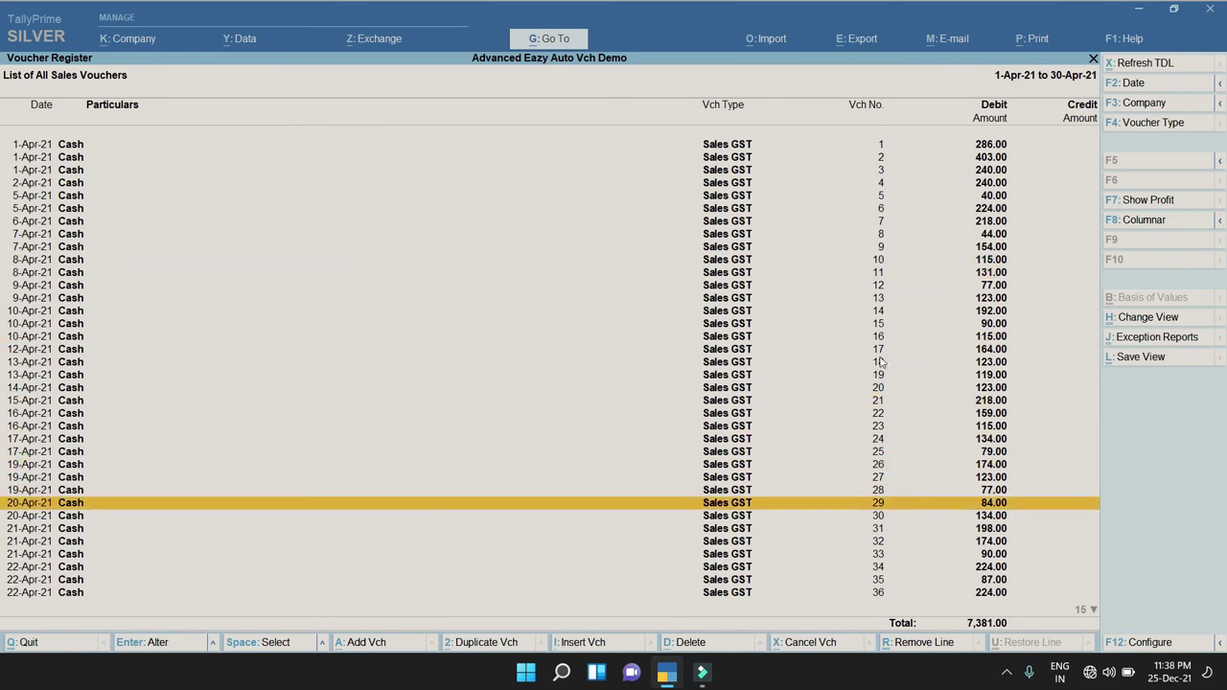
pyautogui.press('Down')
pyautogui.press('Down')
pyautogui.press('Down')
pyautogui.press('Down')
pyautogui.press('Down')
pyautogui.press('Down')
pyautogui.press('Down')
pyautogui.press('Down')
pyautogui.press('Down')
pyautogui.press('Down')
pyautogui.press('Down')
pyautogui.press('Down')
pyautogui.press('Down')
pyautogui.press('Down')
pyautogui.press('Down')
pyautogui.press('Down')
pyautogui.press('Down')
pyautogui.press('Down')
pyautogui.press('Down')
pyautogui.press('Down')
pyautogui.press('Up')
pyautogui.press('Up')
pyautogui.press('Up')
pyautogui.press('Up')
pyautogui.press('Up')
pyautogui.press('Up')
pyautogui.press('Up')
pyautogui.press('Up')
pyautogui.press('Up')
pyautogui.press('Up')
pyautogui.press('Up')
pyautogui.press('Up')
pyautogui.press('Up')
pyautogui.press('Up')
pyautogui.press('Up')
pyautogui.press('Up')
pyautogui.press('Up')
pyautogui.press('Up')
pyautogui.press('Up')
pyautogui.press('Up')
pyautogui.press('Up')
pyautogui.press('Up')
pyautogui.press('Up')
pyautogui.press('Up')
pyautogui.press('Up')
pyautogui.press('Up')
pyautogui.press('Up')
pyautogui.press('Up')
pyautogui.press('Up')
pyautogui.press('Up')
pyautogui.press('Up')
pyautogui.press('Up')
pyautogui.press('Up')
pyautogui.press('Up')
pyautogui.press('Up')
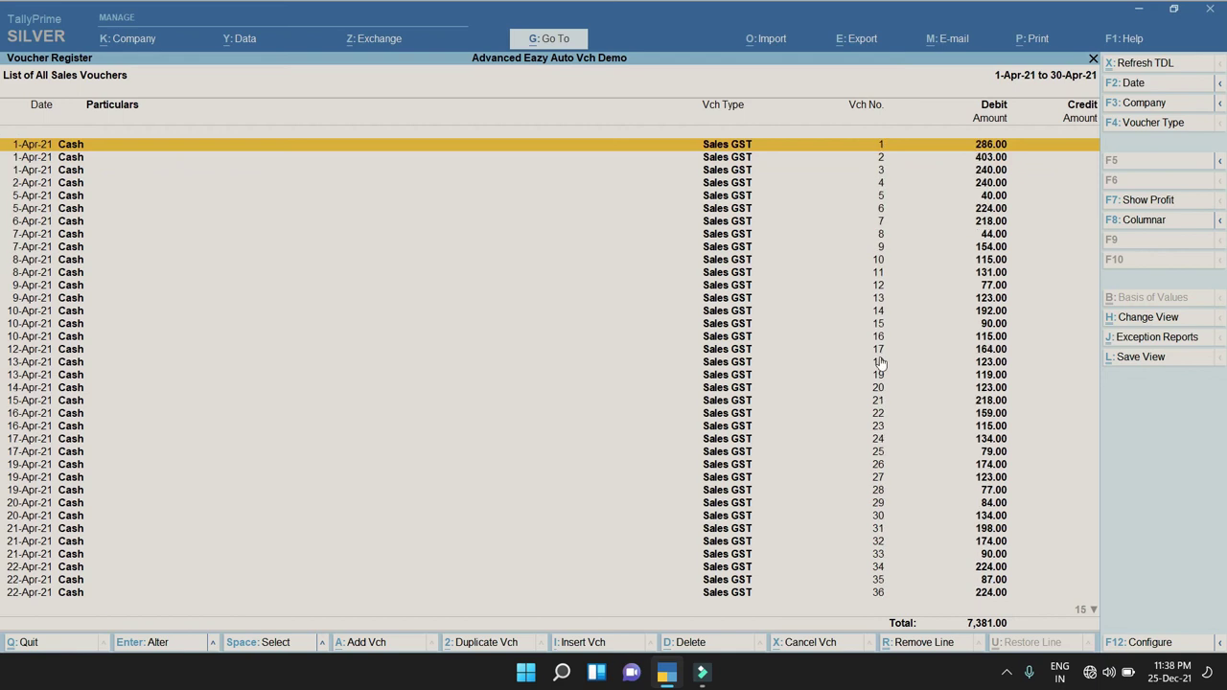
# Select all April sales vouchers in the register and delete them.
pyautogui.press('Down')
pyautogui.press('Down')
pyautogui.press('Down')
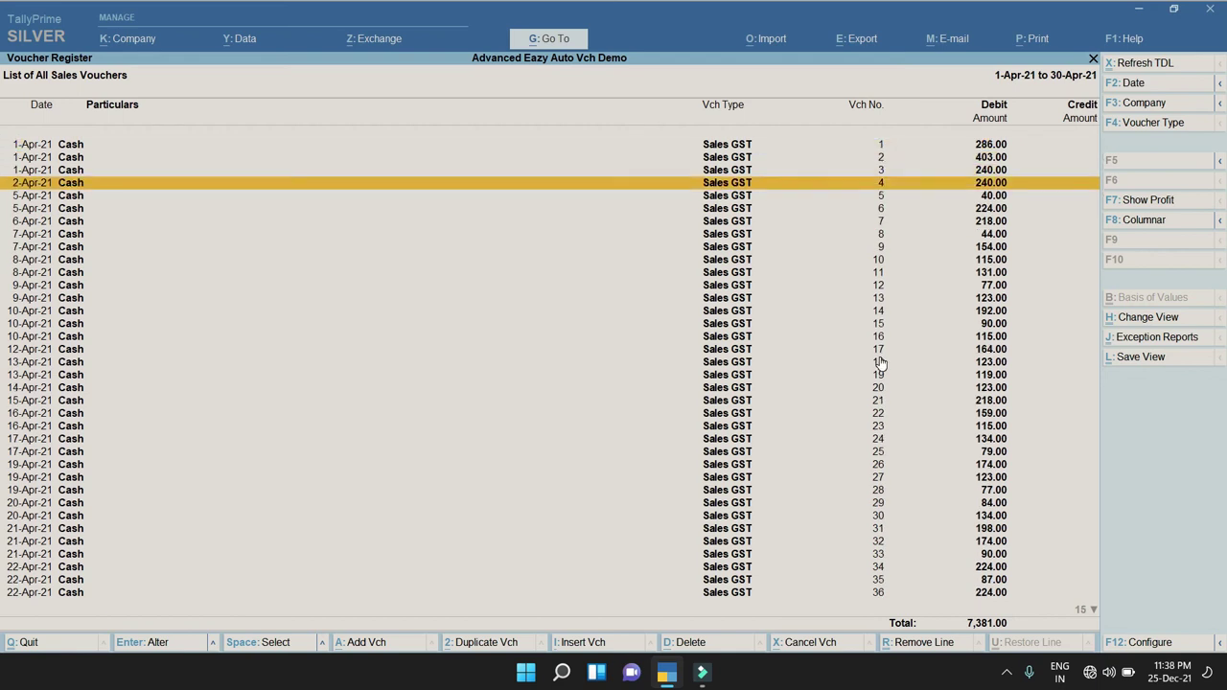
pyautogui.hotkey('ctrl', 'space')
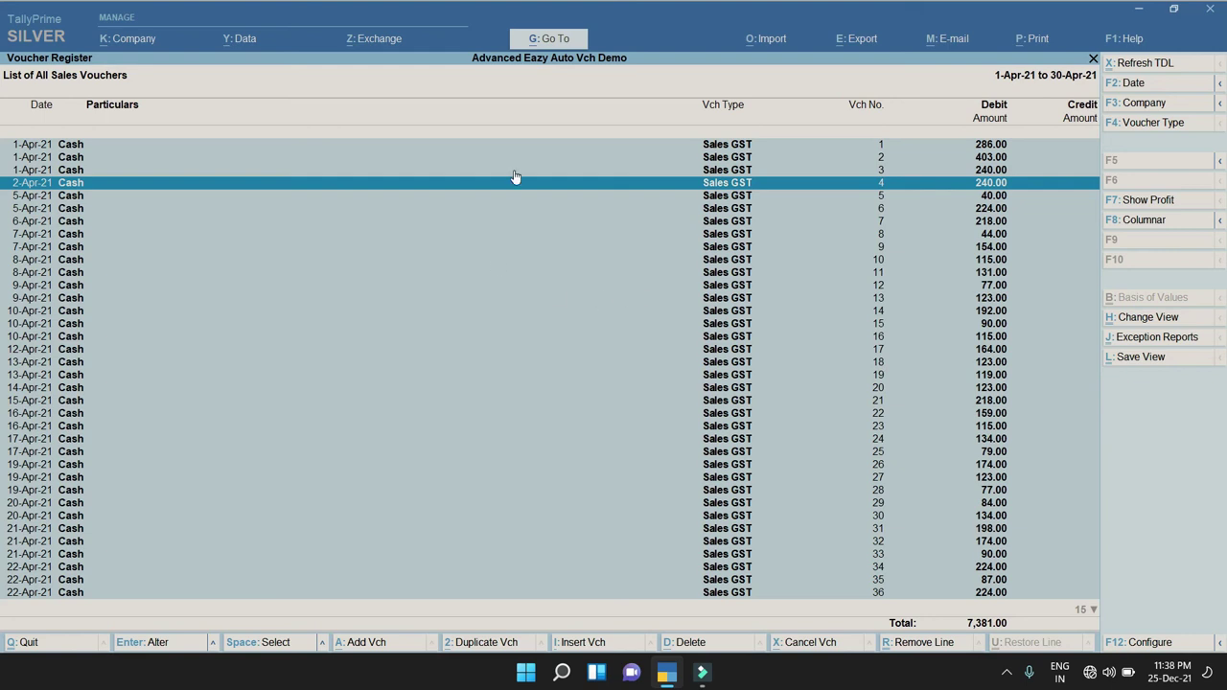
pyautogui.hotkey('ctrl', 'd')
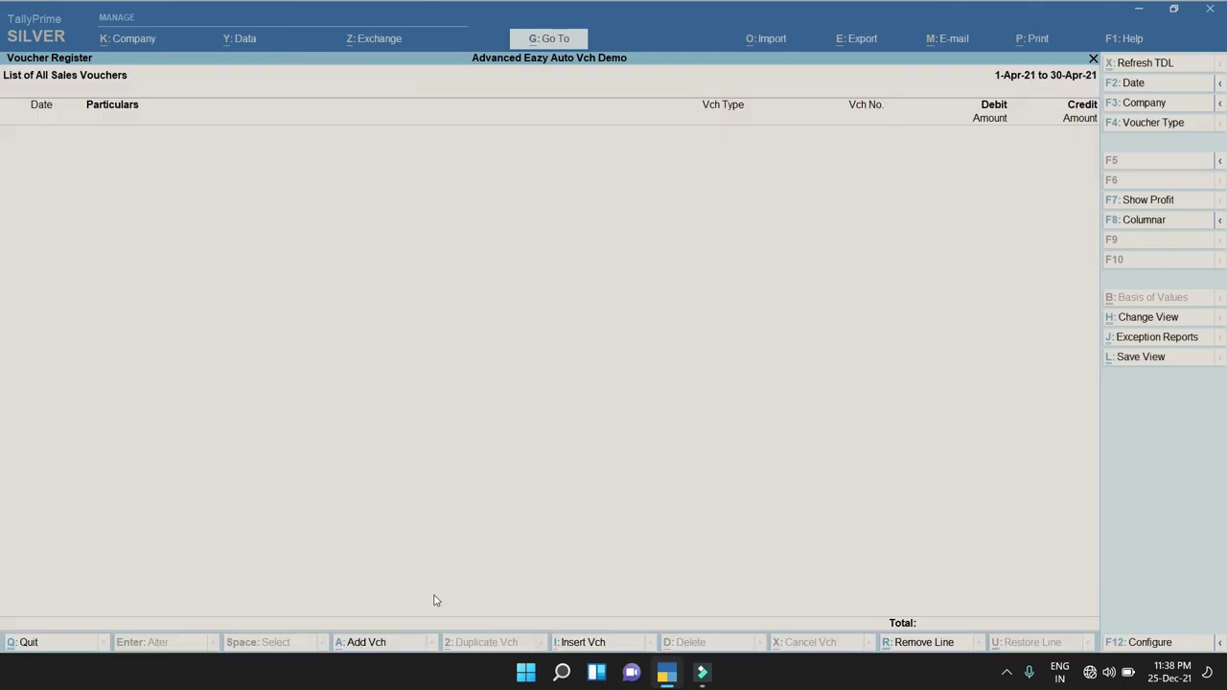
# Leave the reports and reopen Eazy Auto Entry Posting, keeping India, Sales and the period 1-Apr-21 to 30-Apr-21.
pyautogui.press('Escape')
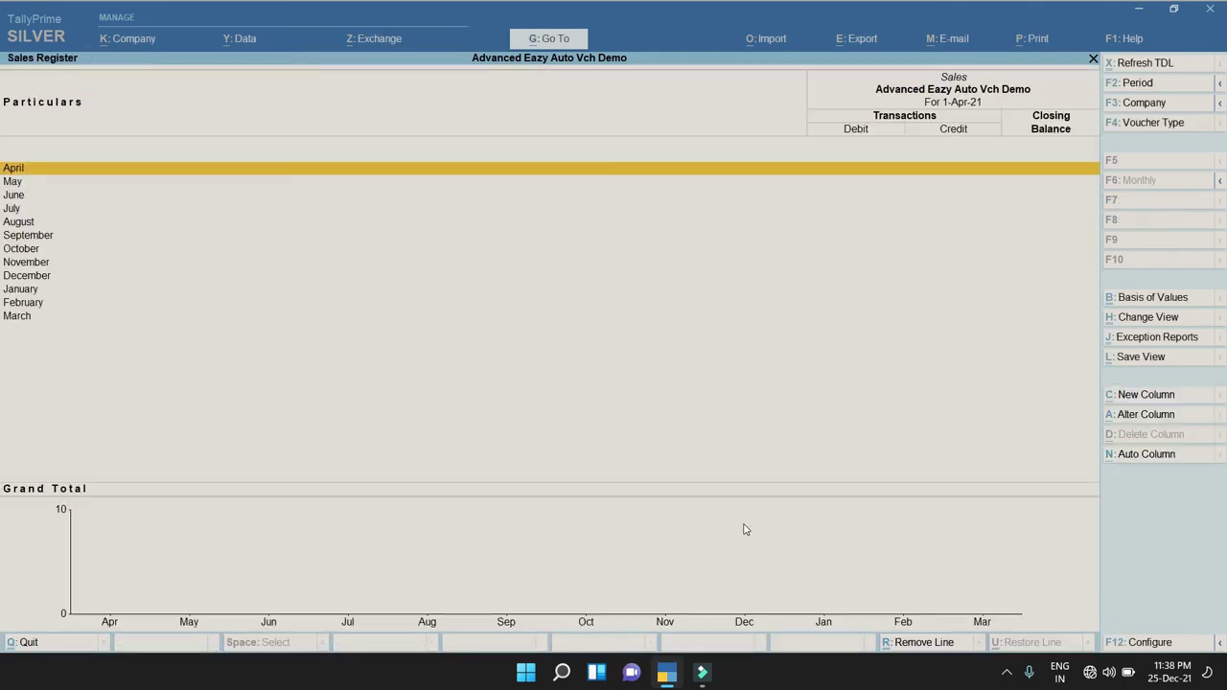
pyautogui.press('Escape')
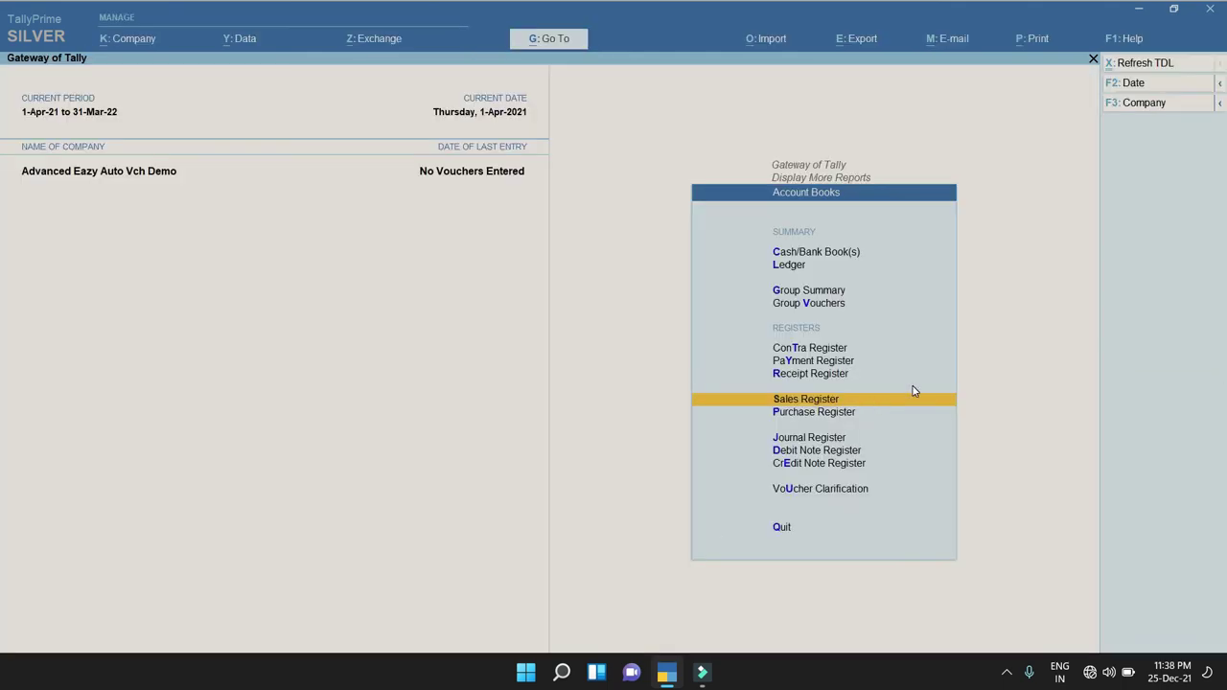
pyautogui.press('Escape')
pyautogui.press('Escape')
pyautogui.press('Escape')
pyautogui.press('Return')
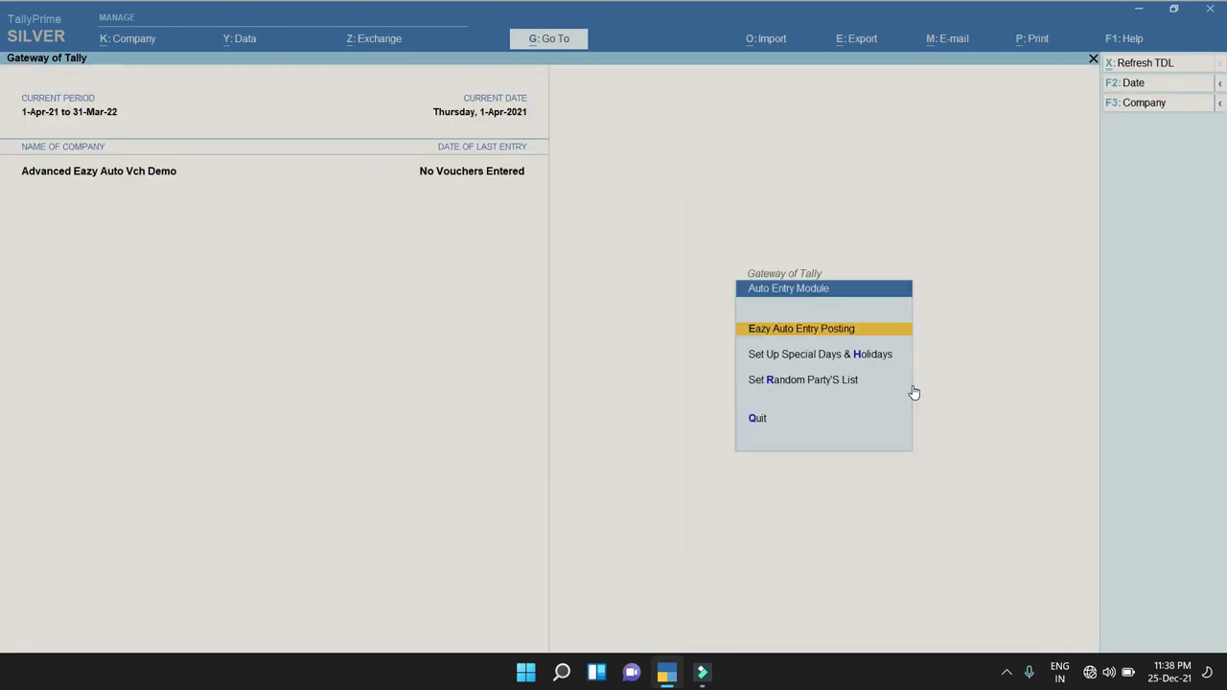
pyautogui.press('Return')
pyautogui.press('Return')
pyautogui.press('Return')
pyautogui.press('Return')
pyautogui.press('Return')
pyautogui.press('Return')
pyautogui.press('Return')
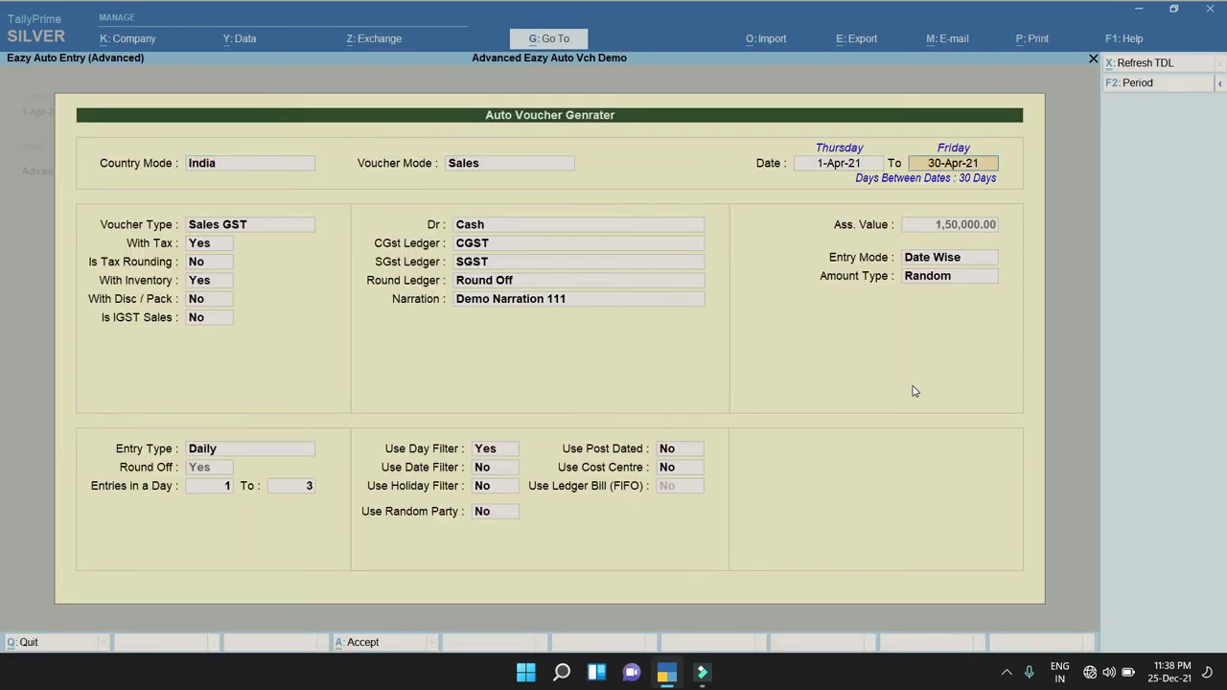
# Keep voucher type Sales GST, the tax options and the inventory details for Item -1 and Item -4.
pyautogui.press('Return')
pyautogui.press('Return')
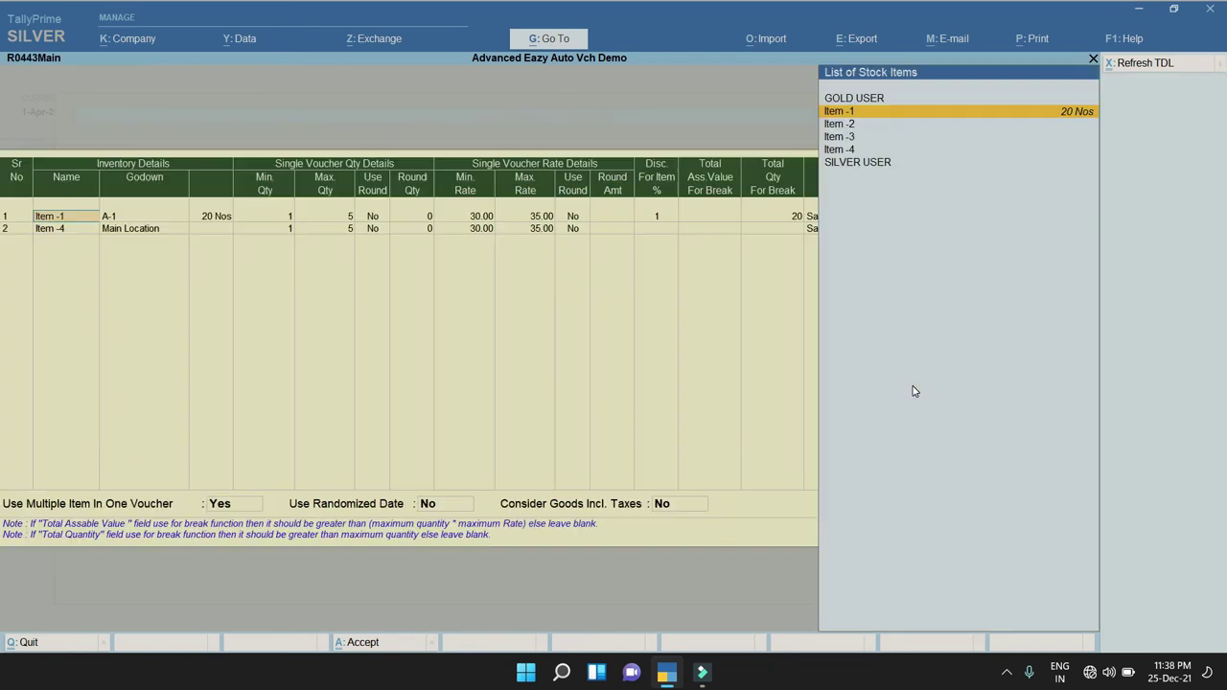
pyautogui.press('Return')
pyautogui.press('Return')
pyautogui.press('Return')
pyautogui.press('Return')
pyautogui.press('Return')
pyautogui.press('Return')
pyautogui.press('Return')
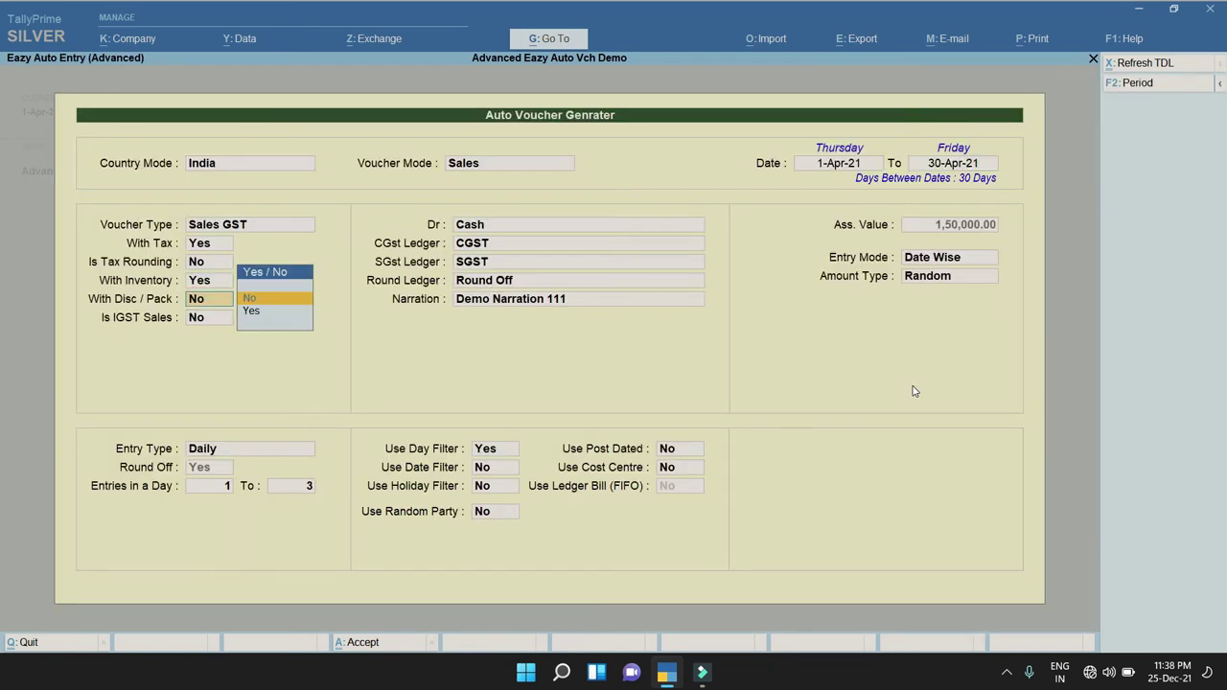
# Set With Disc / Pack to Yes, keeping Loding Charges as the first ledger with Is Amt Wise at No.
pyautogui.press('Down')
pyautogui.press('Return')
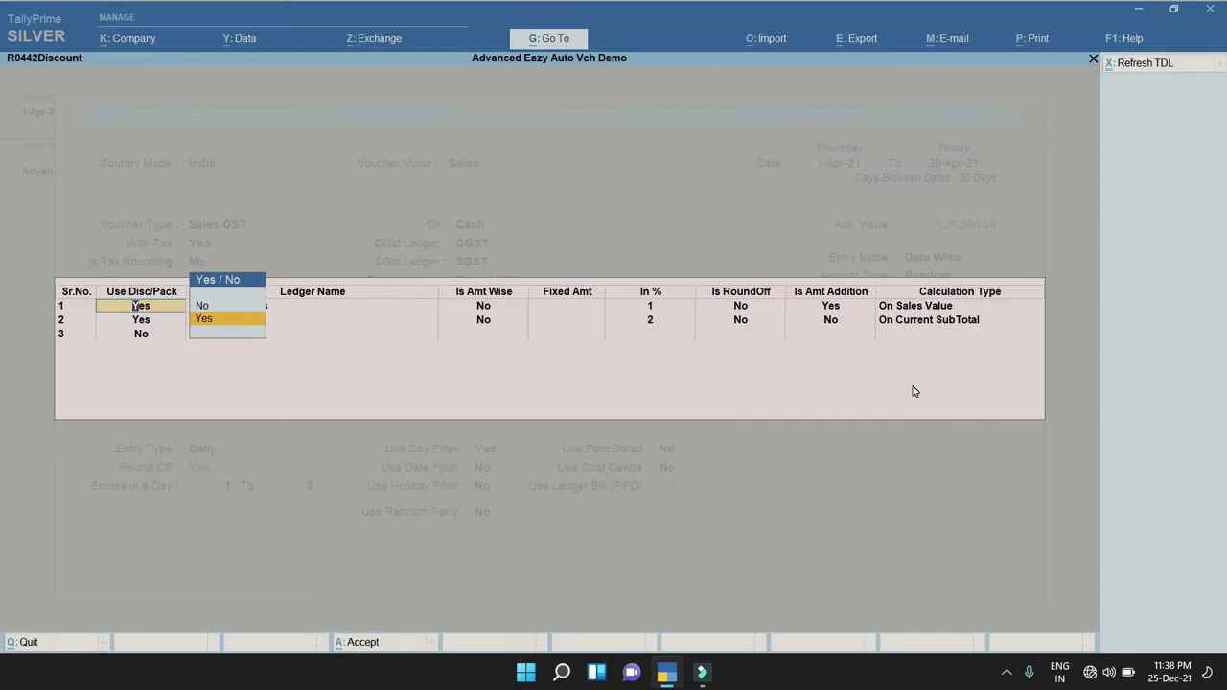
pyautogui.press('Return')
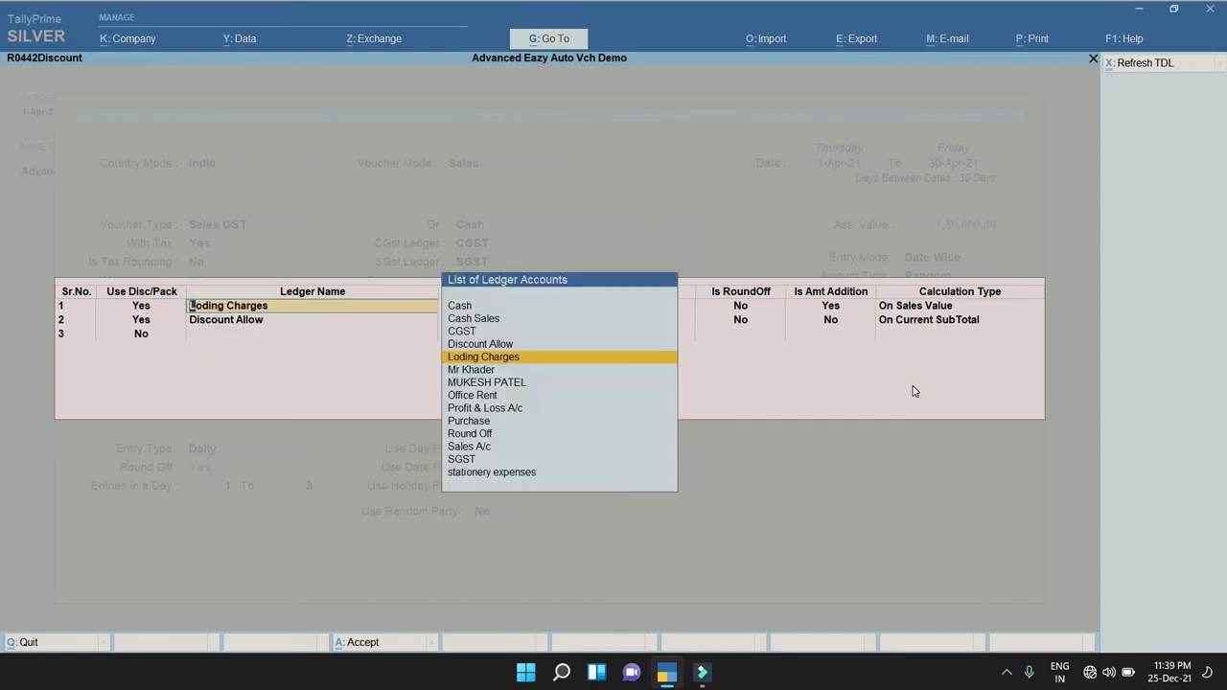
pyautogui.press('Return')
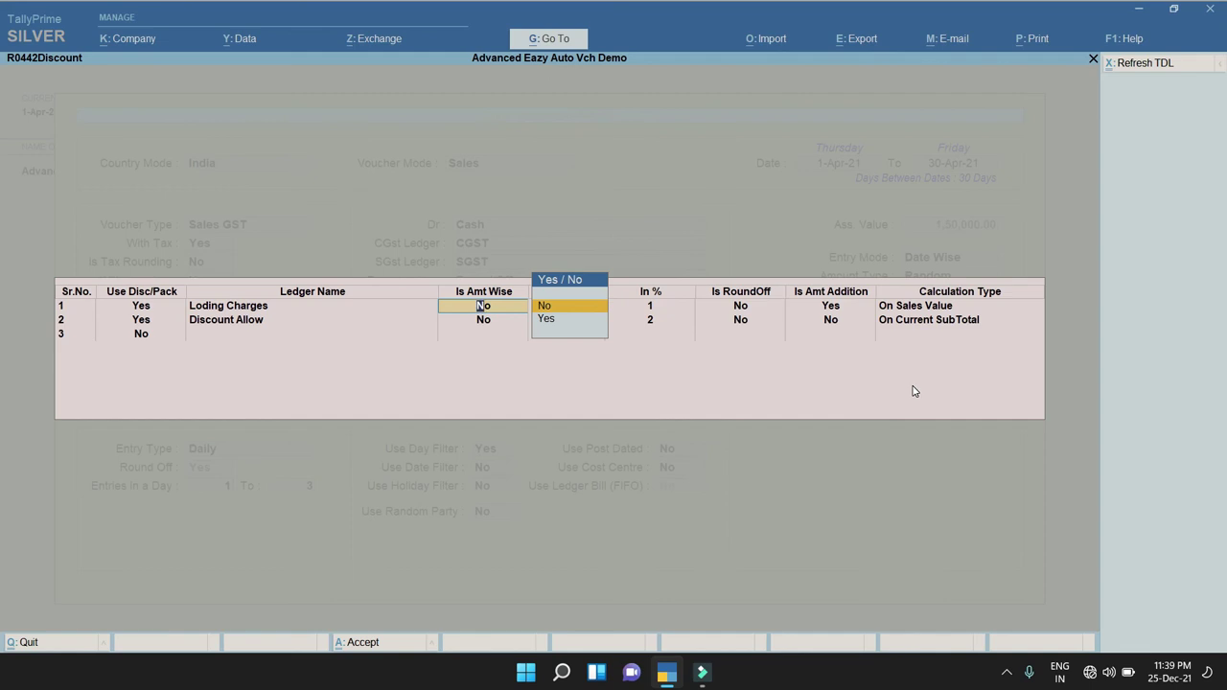
pyautogui.press('Return')
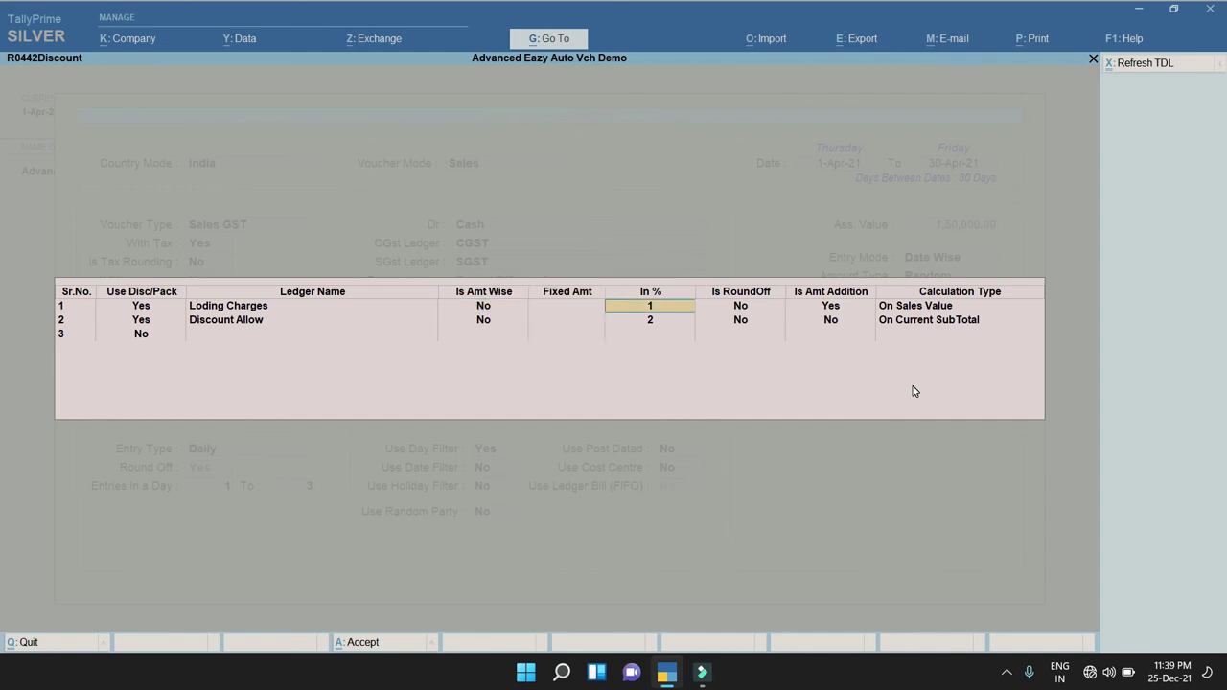
# Try Is Amt Wise as Yes for Loding Charges with a fixed amount of 150.
pyautogui.press('BackSpace')
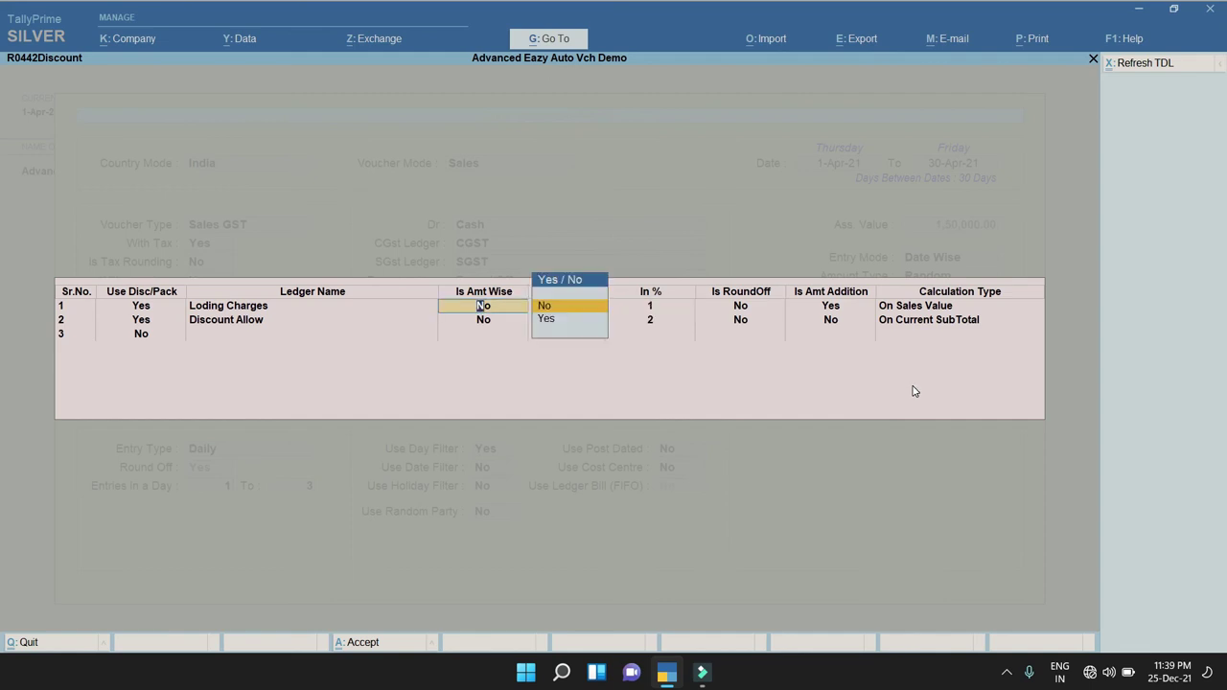
pyautogui.press('Return')
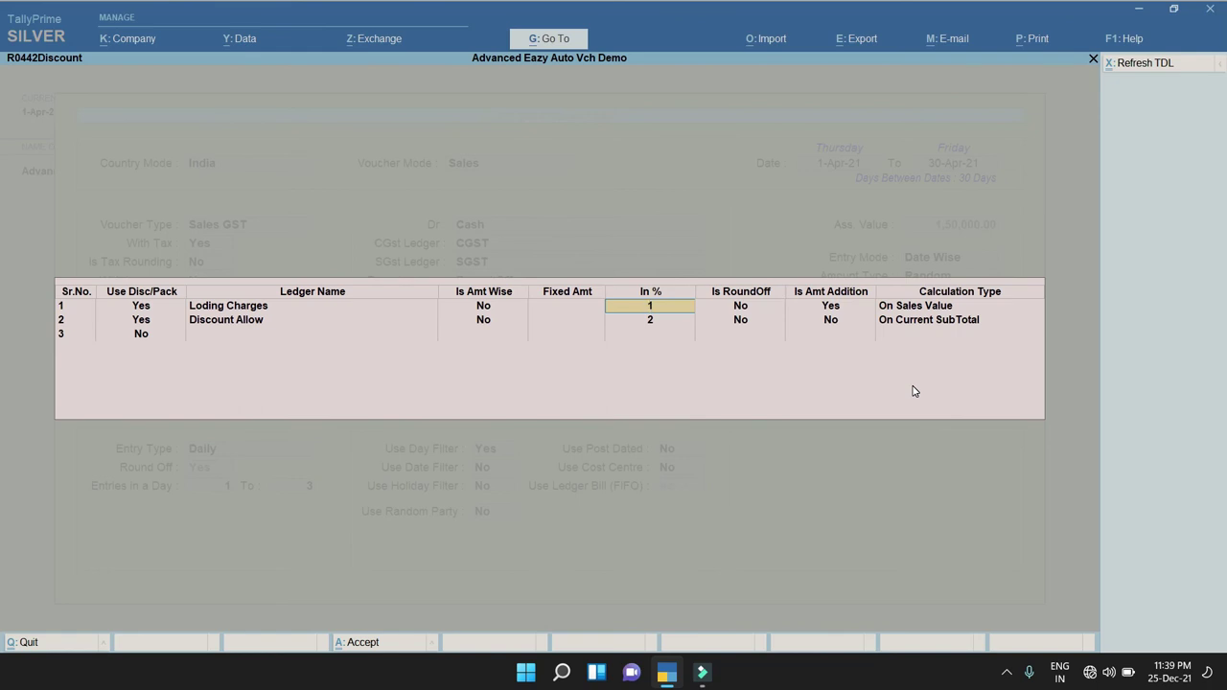
pyautogui.press('BackSpace')
pyautogui.write('y')
pyautogui.press('Return')
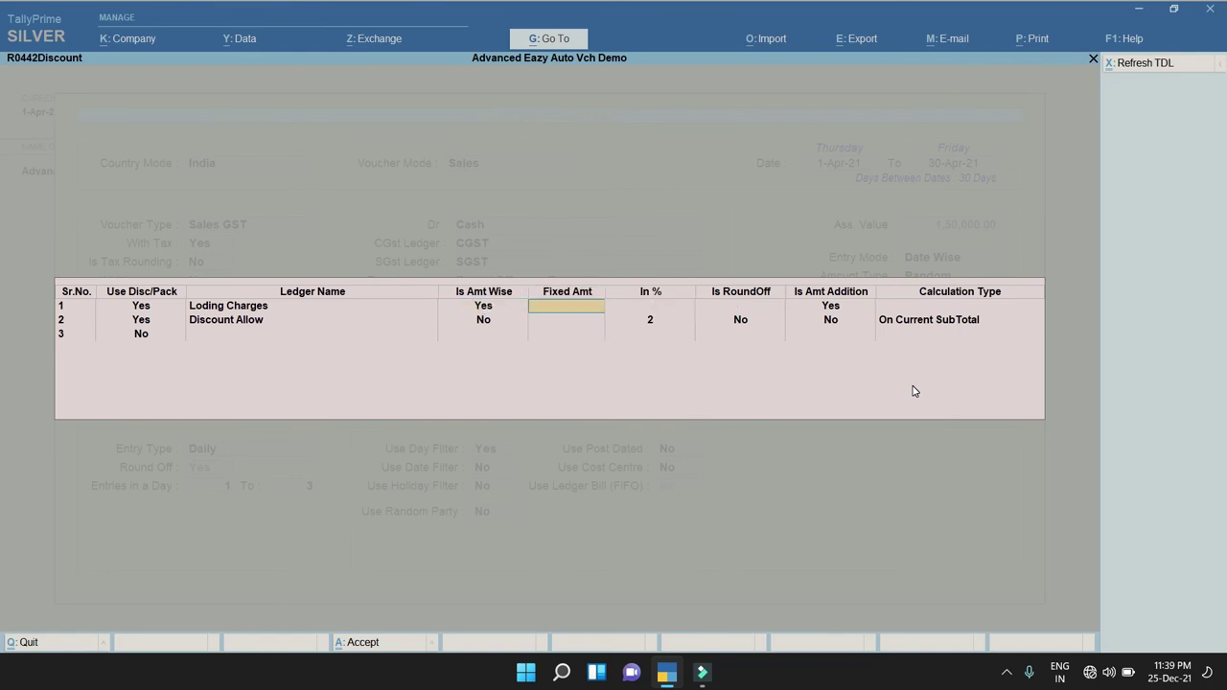
pyautogui.write('150')
pyautogui.press('Return')
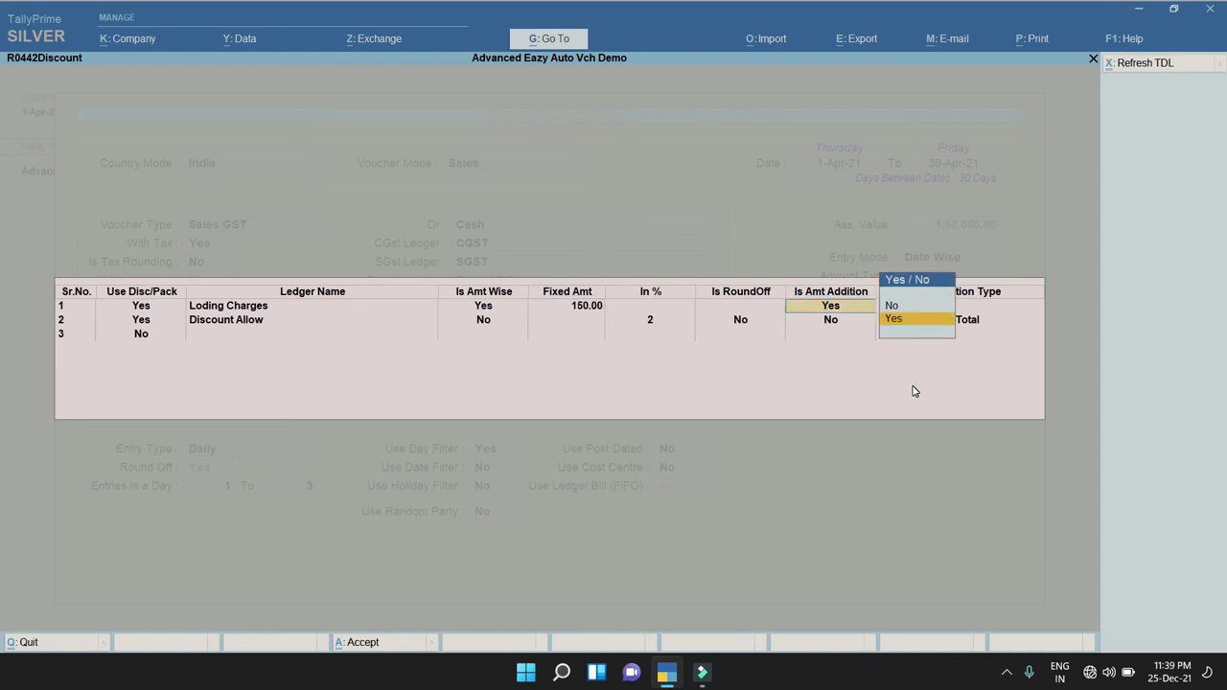
# Clear the fixed amount for Loding Charges and set Is Amt Wise back to No.
pyautogui.press('BackSpace')
pyautogui.press('BackSpace')
pyautogui.press('Up')
pyautogui.press('Return')
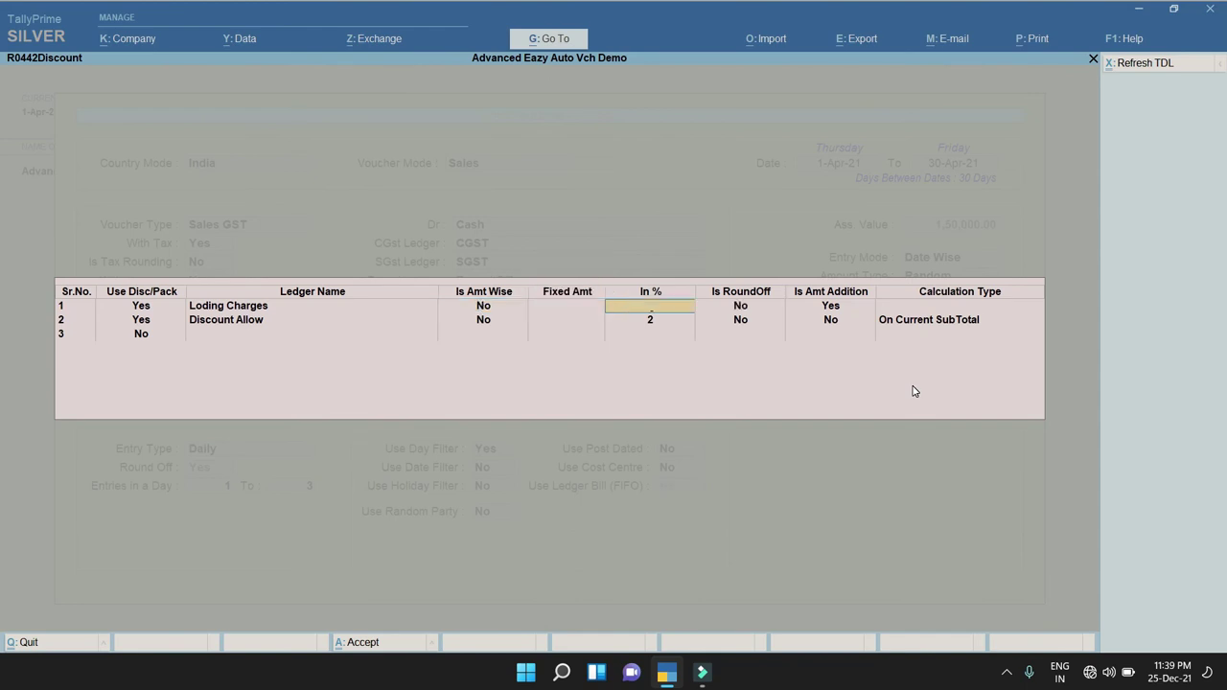
# Set Loding Charges to 1 % with Is RoundOff No, Is Amt Addition Yes and calculation type On Sales Value.
pyautogui.press('Return')
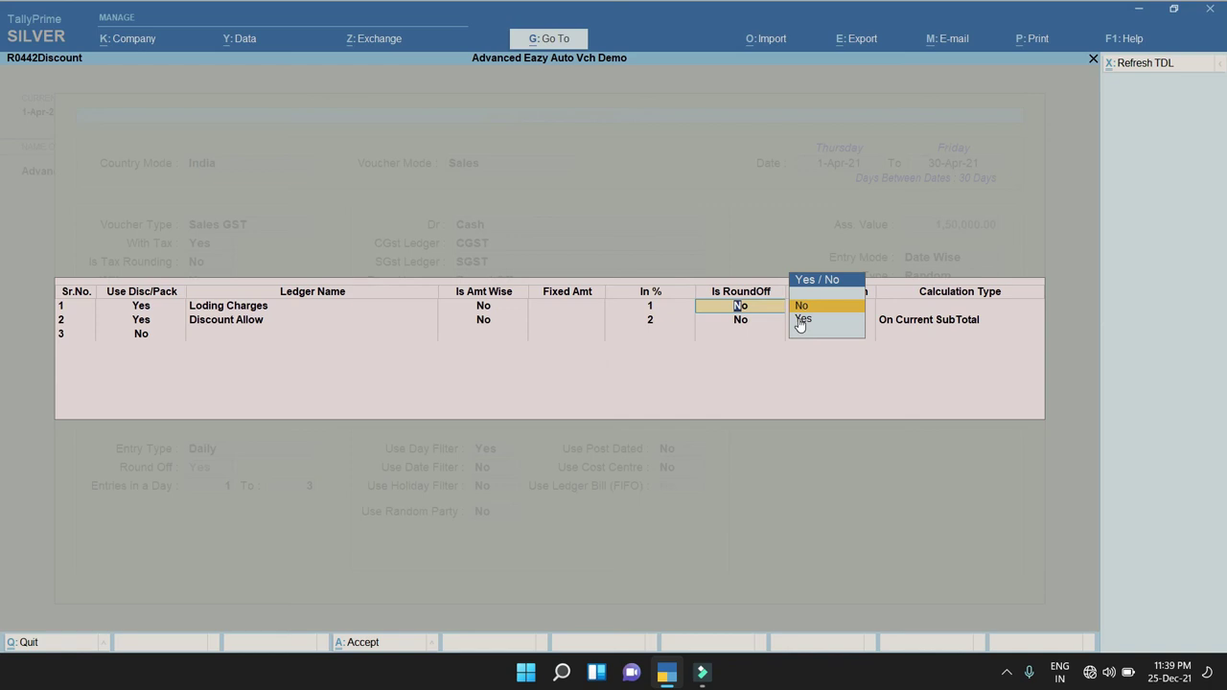
pyautogui.press('Return')
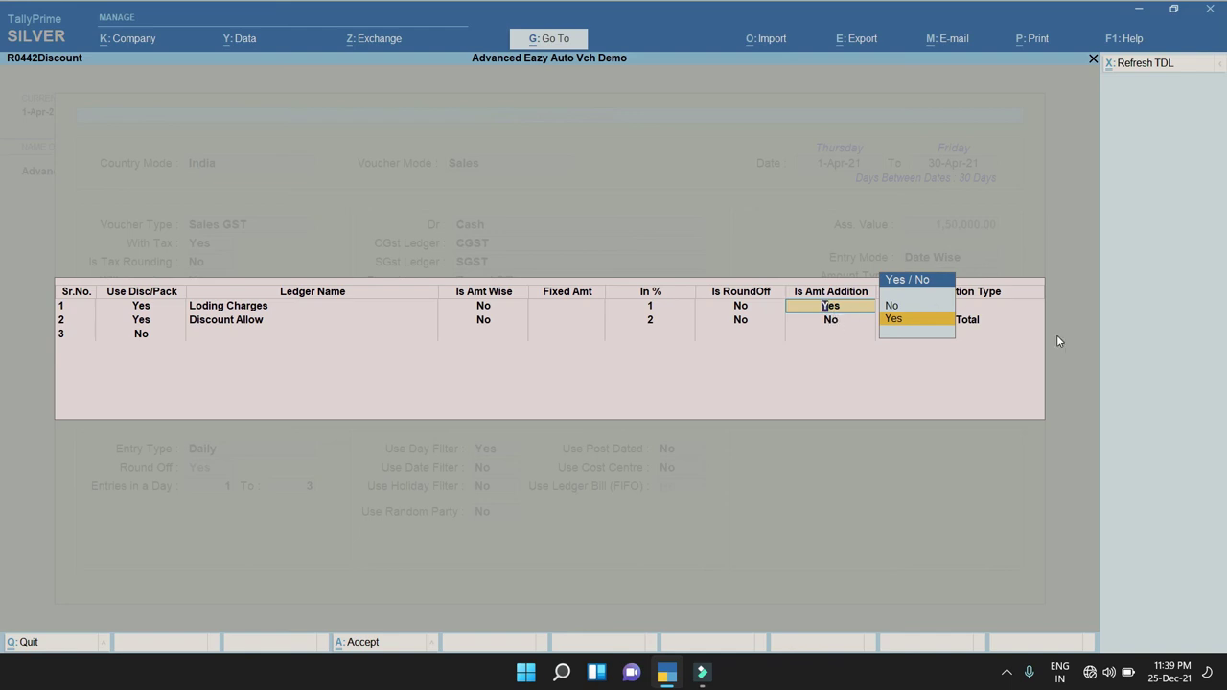
pyautogui.press('Return')
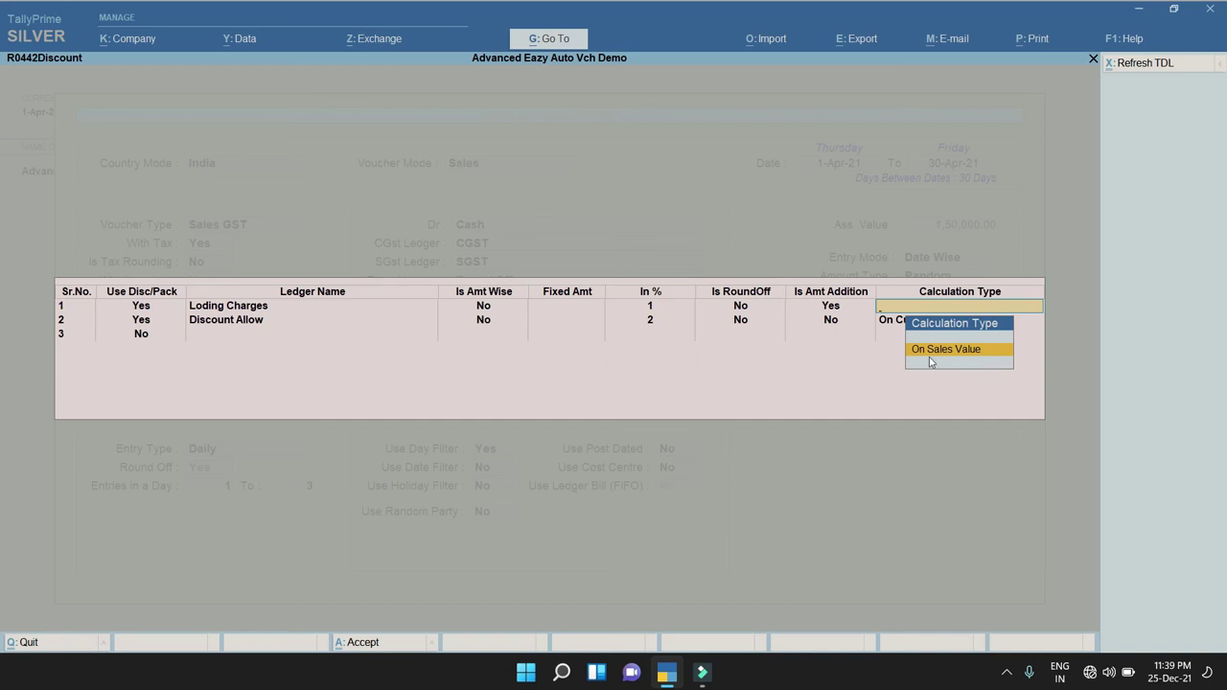
pyautogui.click(1020, 351)
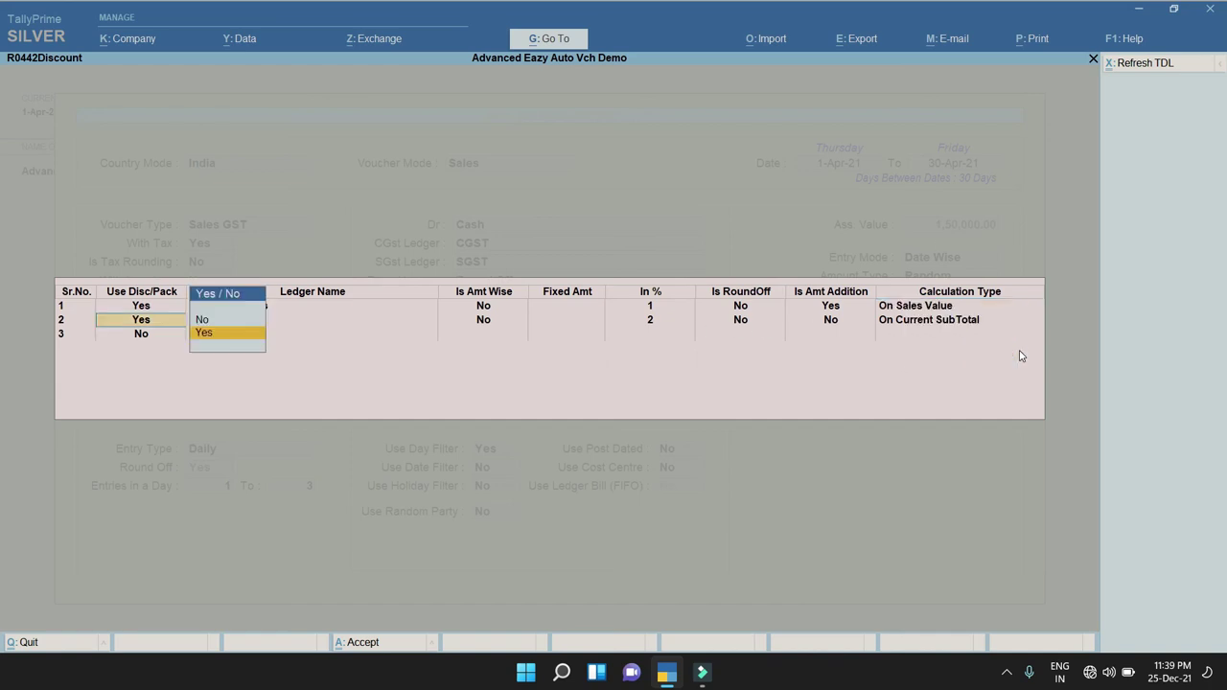
# Keep Discount Allow as the second ledger at 1 %, with Is Amt Wise, Is RoundOff and Is Amt Addition all at No.
pyautogui.press('Return')
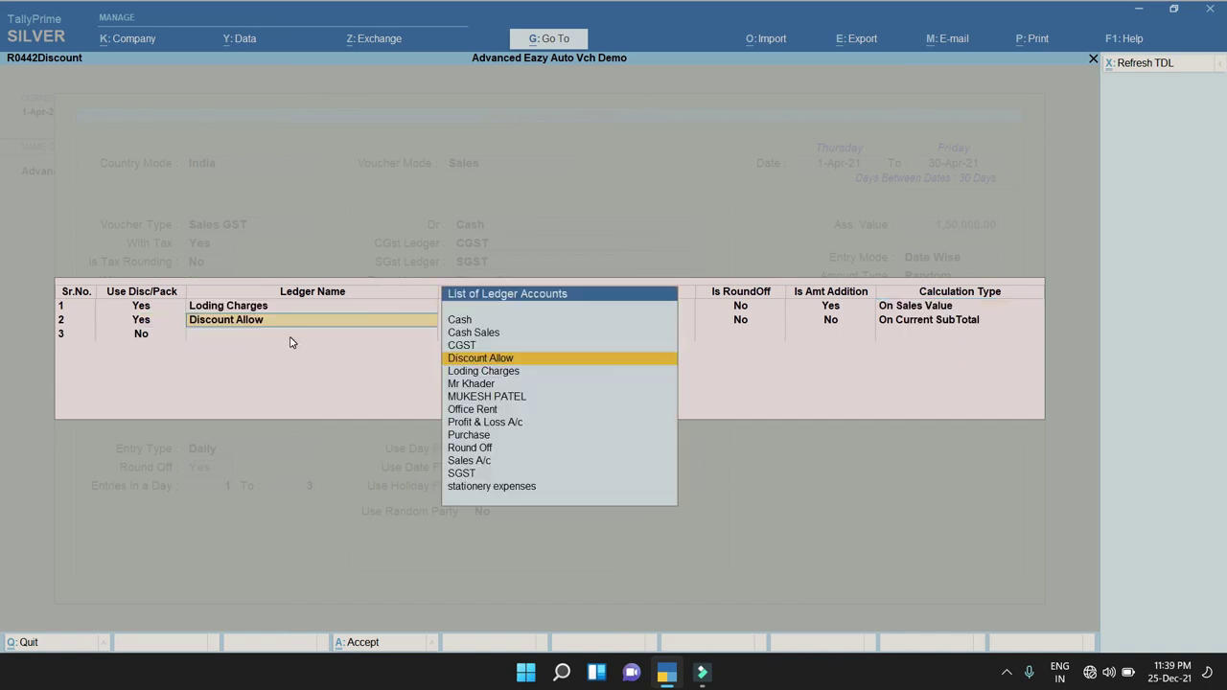
pyautogui.press('Return')
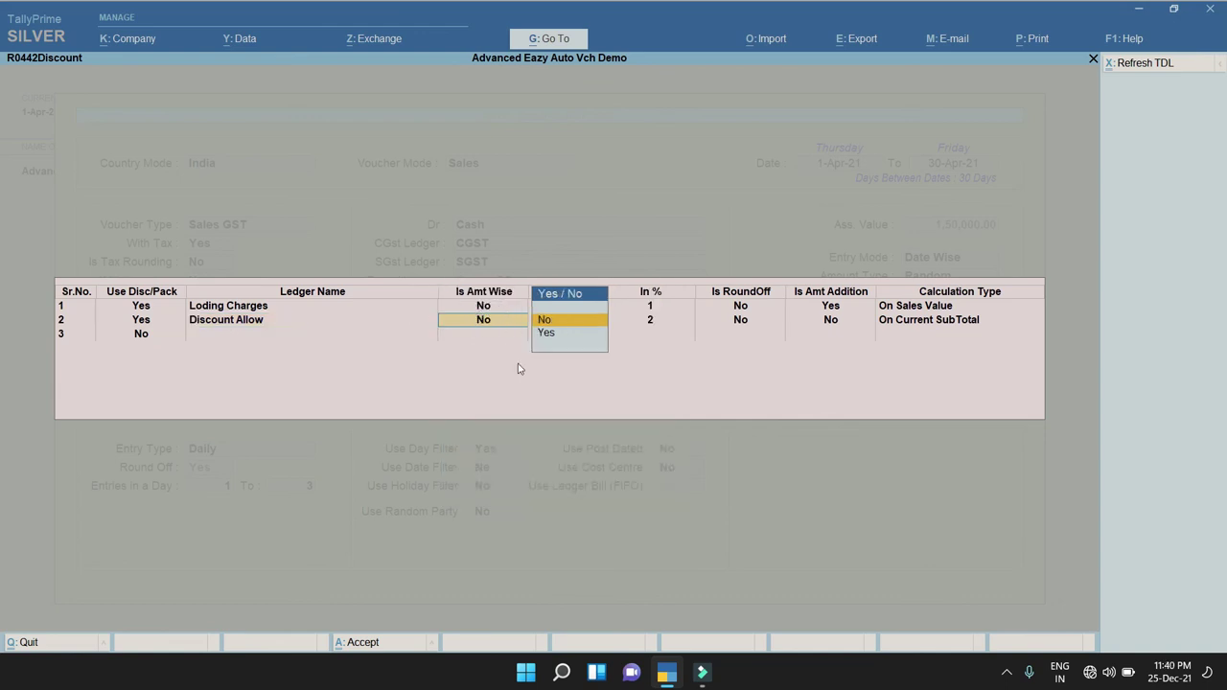
pyautogui.press('Return')
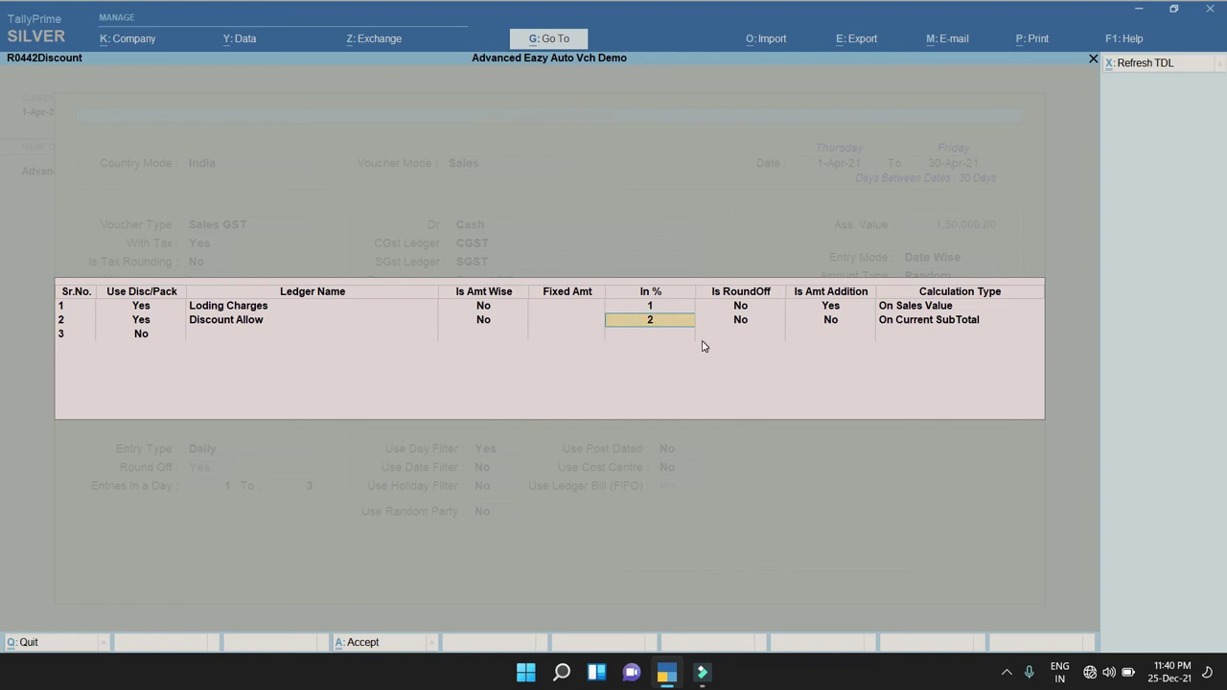
pyautogui.press('Return')
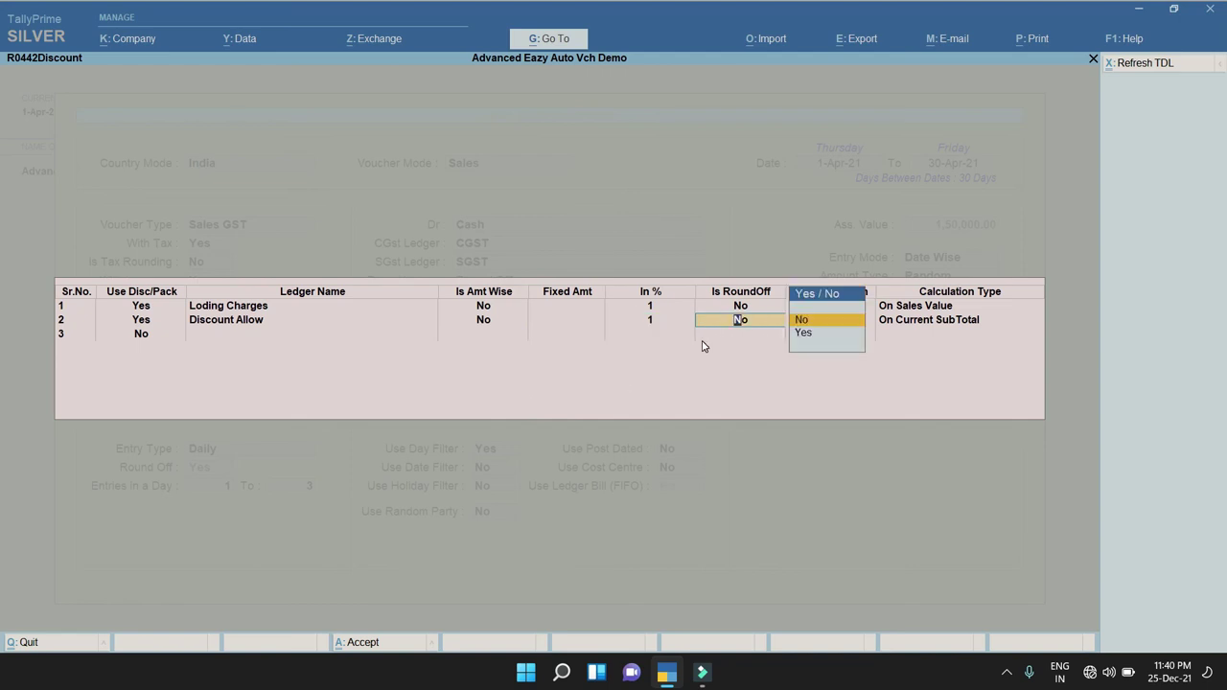
pyautogui.press('Return')
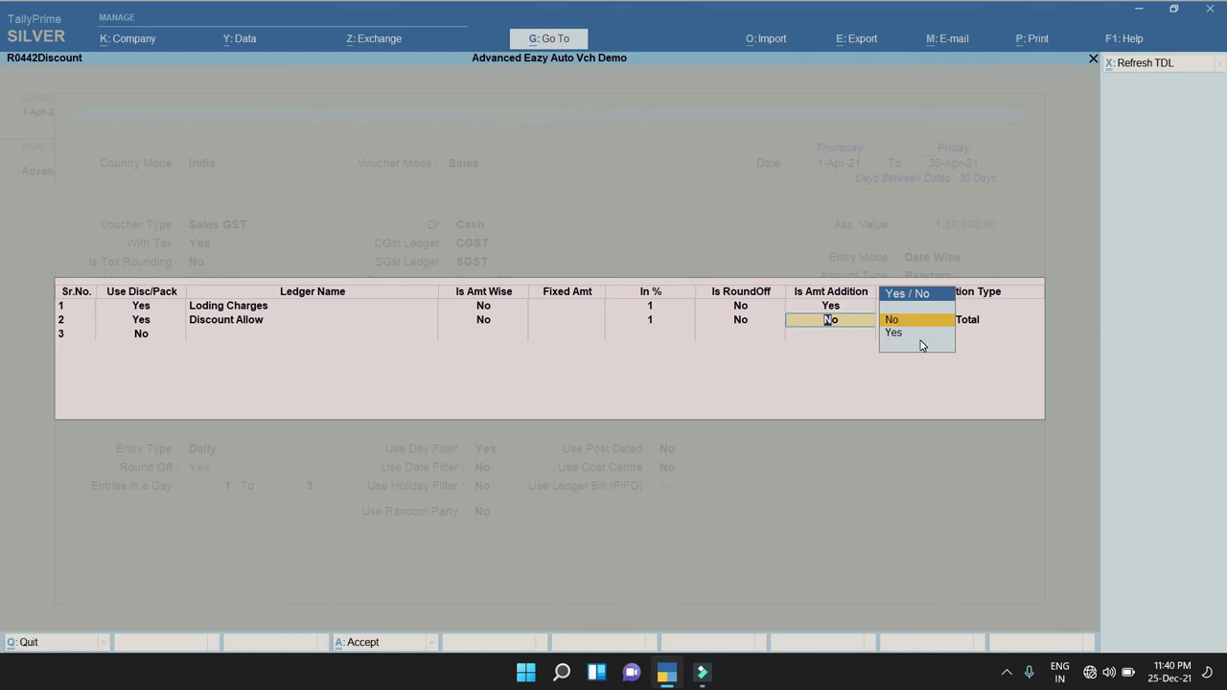
pyautogui.press('Return')
pyautogui.press('BackSpace')
pyautogui.press('Return')
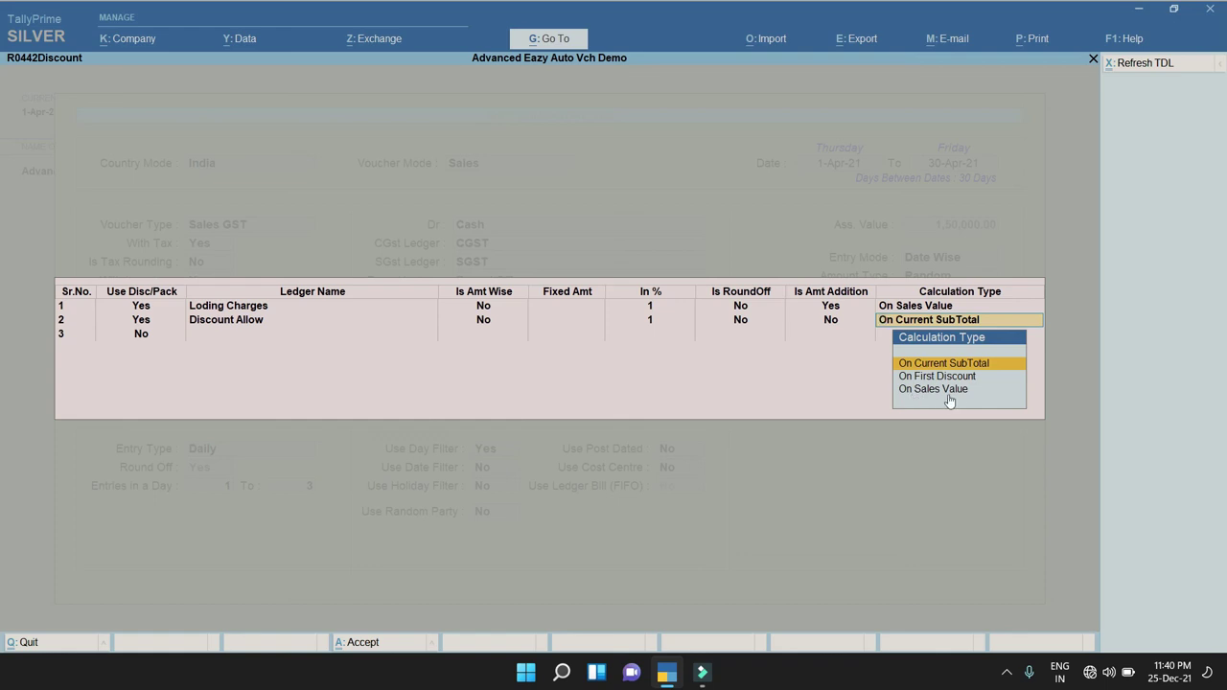
# Choose On Current SubTotal as the Discount Allow calculation type and finish the discount/packing ledger table.
pyautogui.click(927, 374)
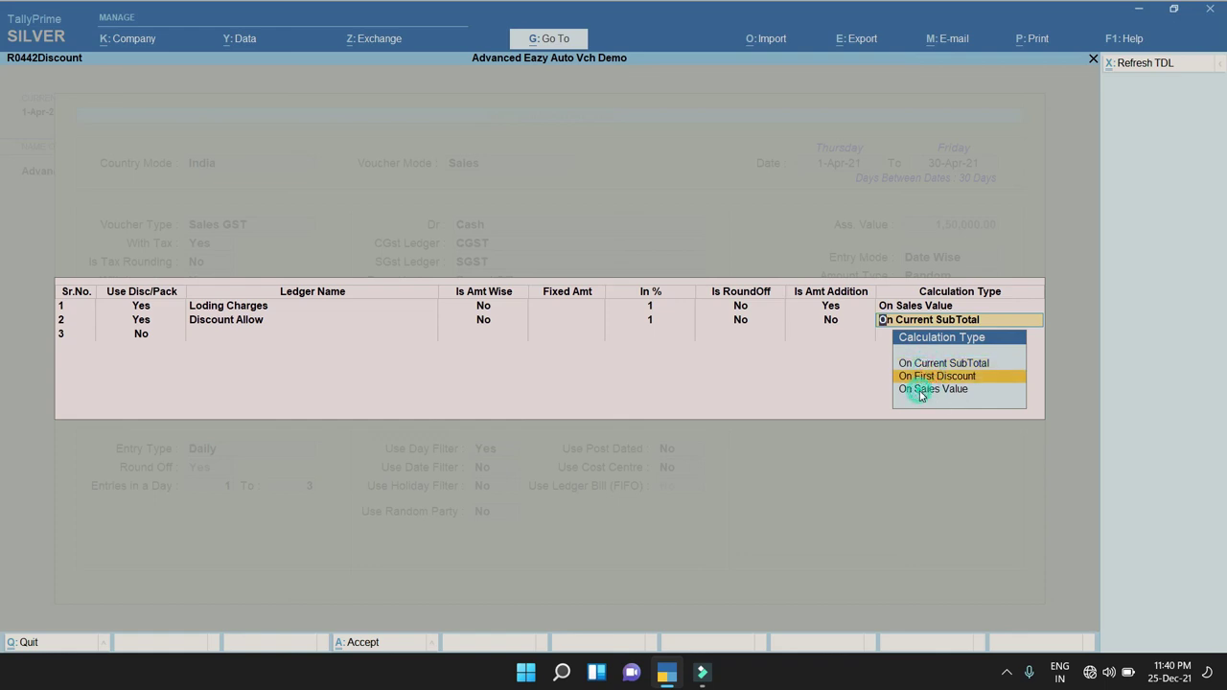
pyautogui.click(931, 375)
pyautogui.click(910, 363)
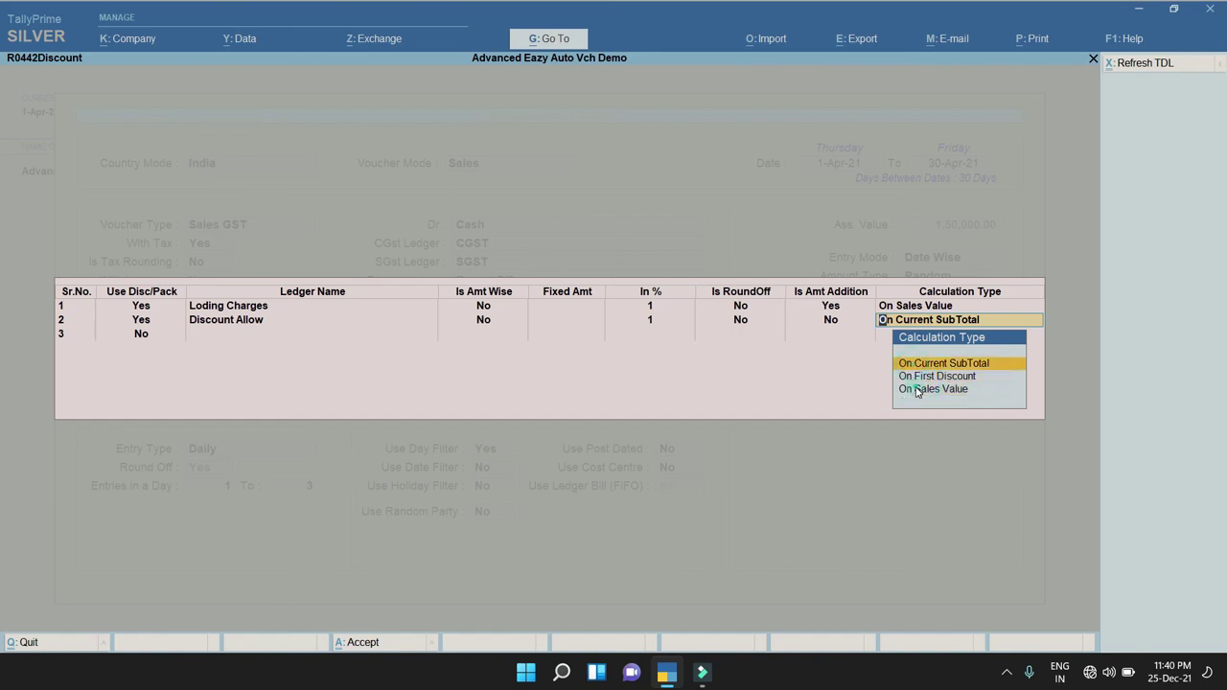
pyautogui.click(912, 363)
pyautogui.press('Return')
pyautogui.press('Return')
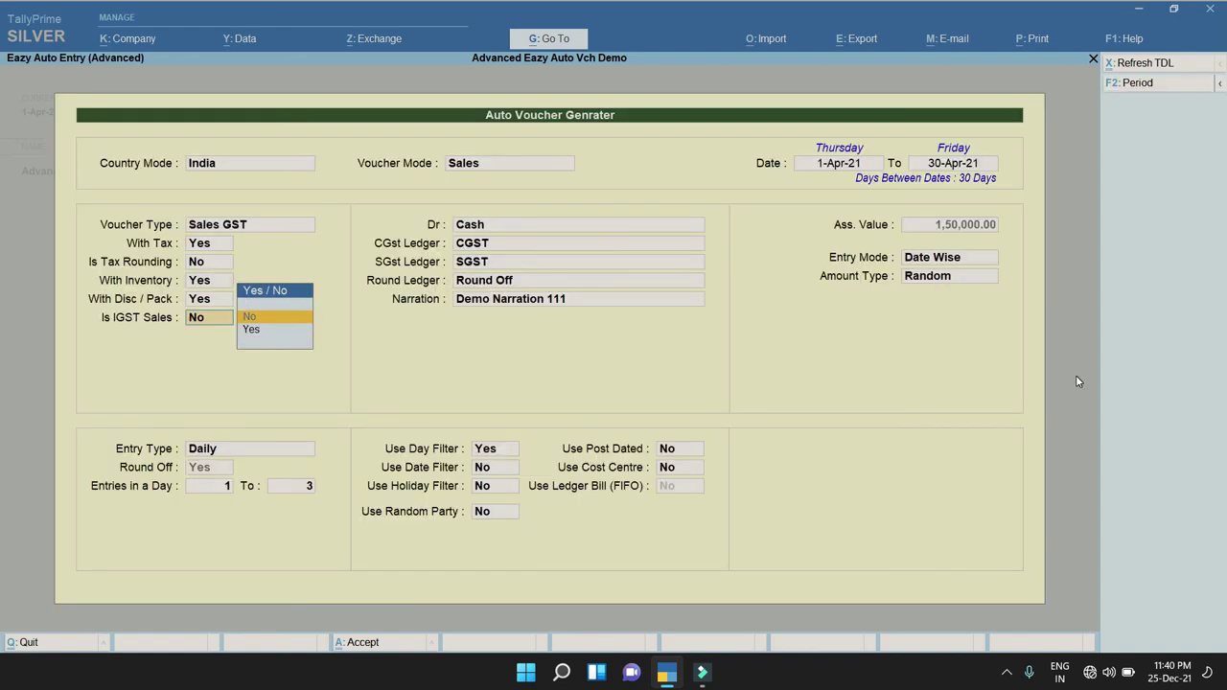
# Keep Is IGST Sales at No, the Cash, CGST, SGST and Round Off ledgers, the narration and entry type Daily.
pyautogui.press('Return')
pyautogui.press('Return')
pyautogui.press('Return')
pyautogui.press('Return')
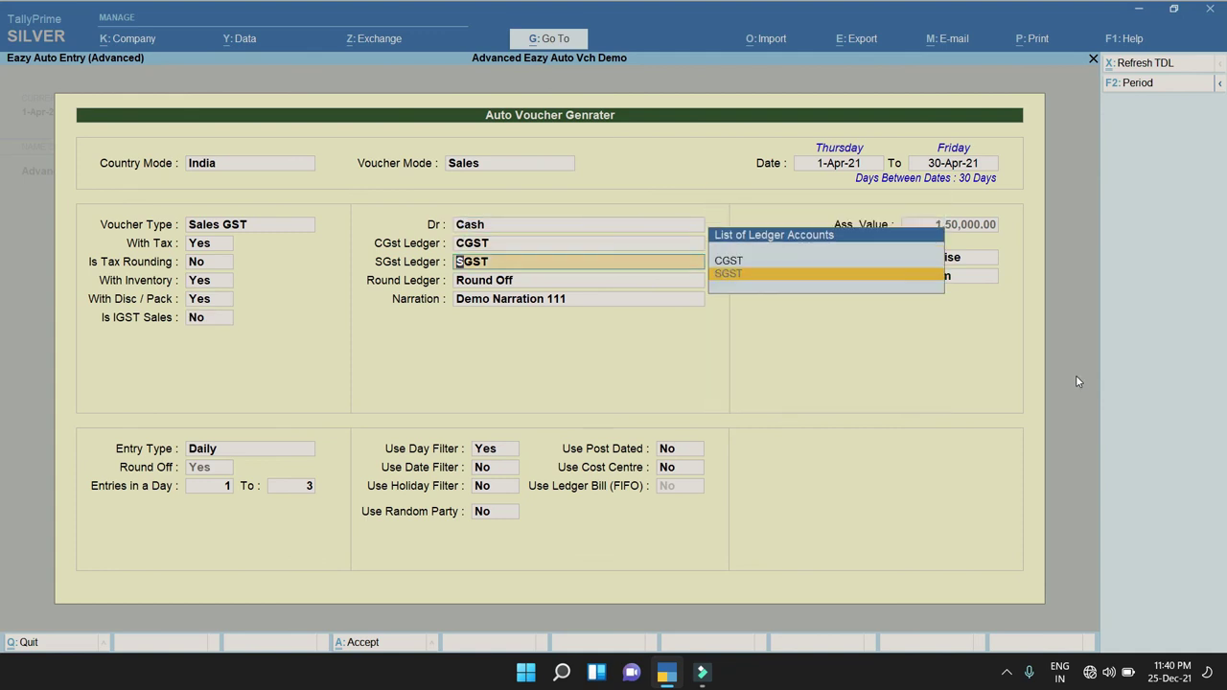
pyautogui.press('Return')
pyautogui.press('Return')
pyautogui.press('Return')
pyautogui.press('Return')
pyautogui.press('Return')
pyautogui.press('Return')
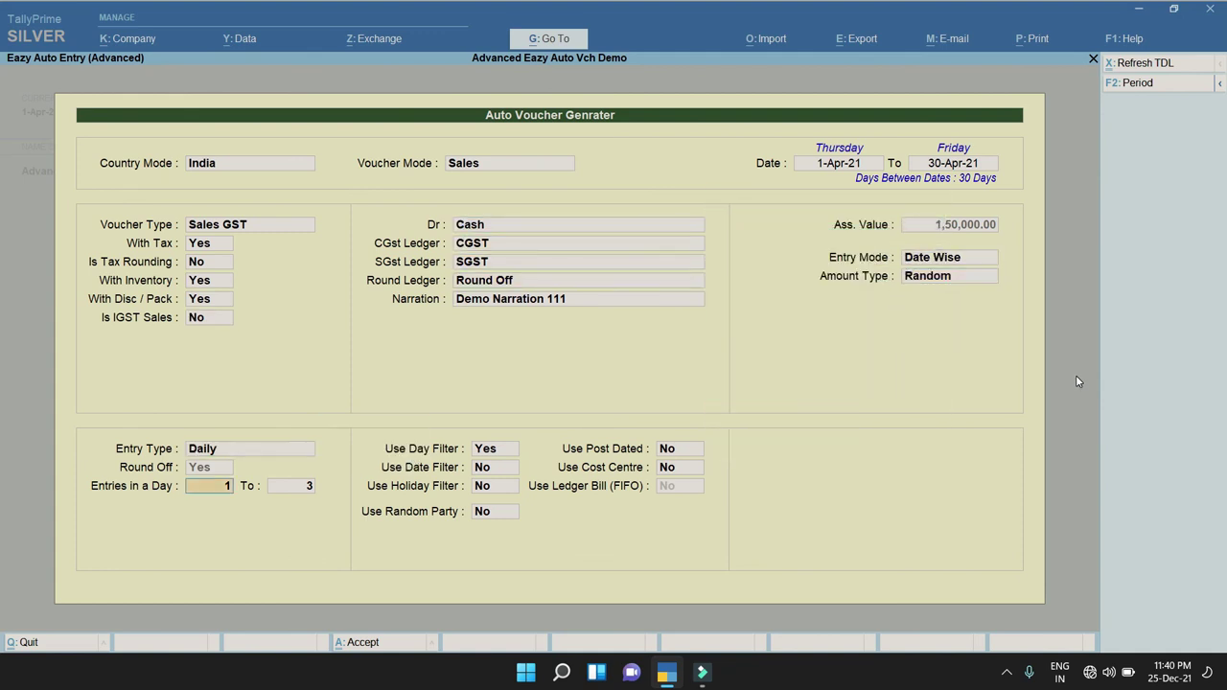
# Set Entries in a Day to 1 to 4 and keep the existing filter, random party, post-dated and cost centre options.
pyautogui.press('Return')
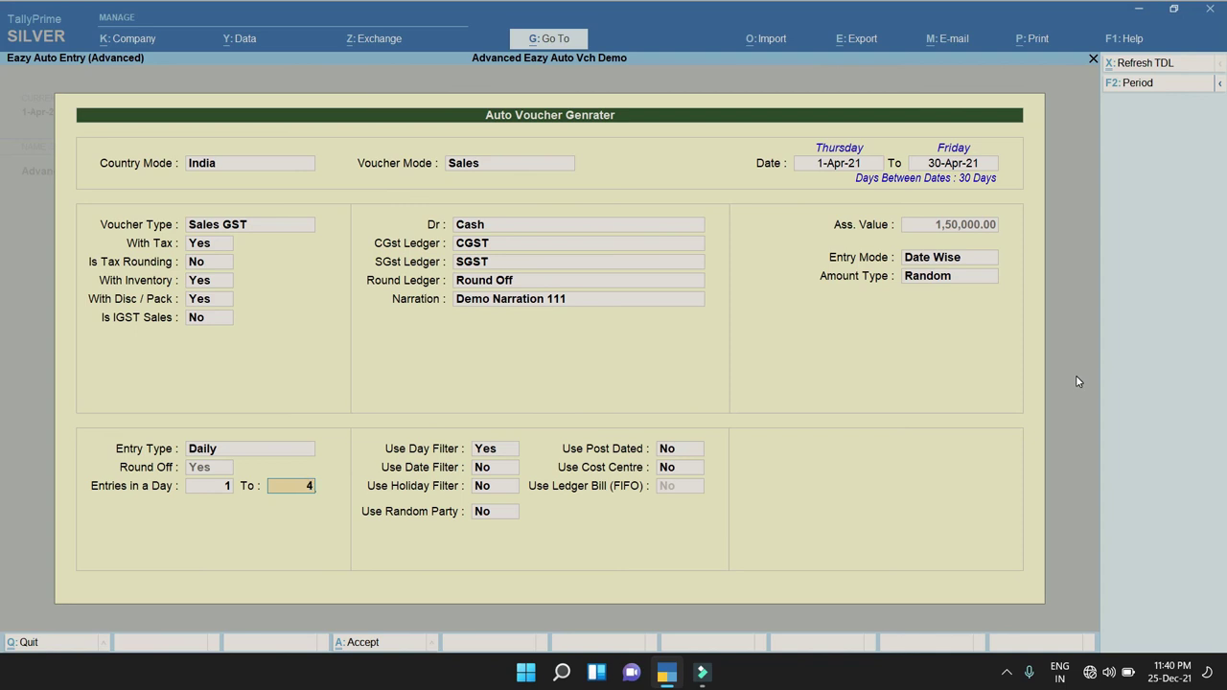
pyautogui.press('Return')
pyautogui.press('Return')
pyautogui.press('Return')
pyautogui.hotkey('ctrl', 'a')
pyautogui.press('Return')
pyautogui.press('Return')
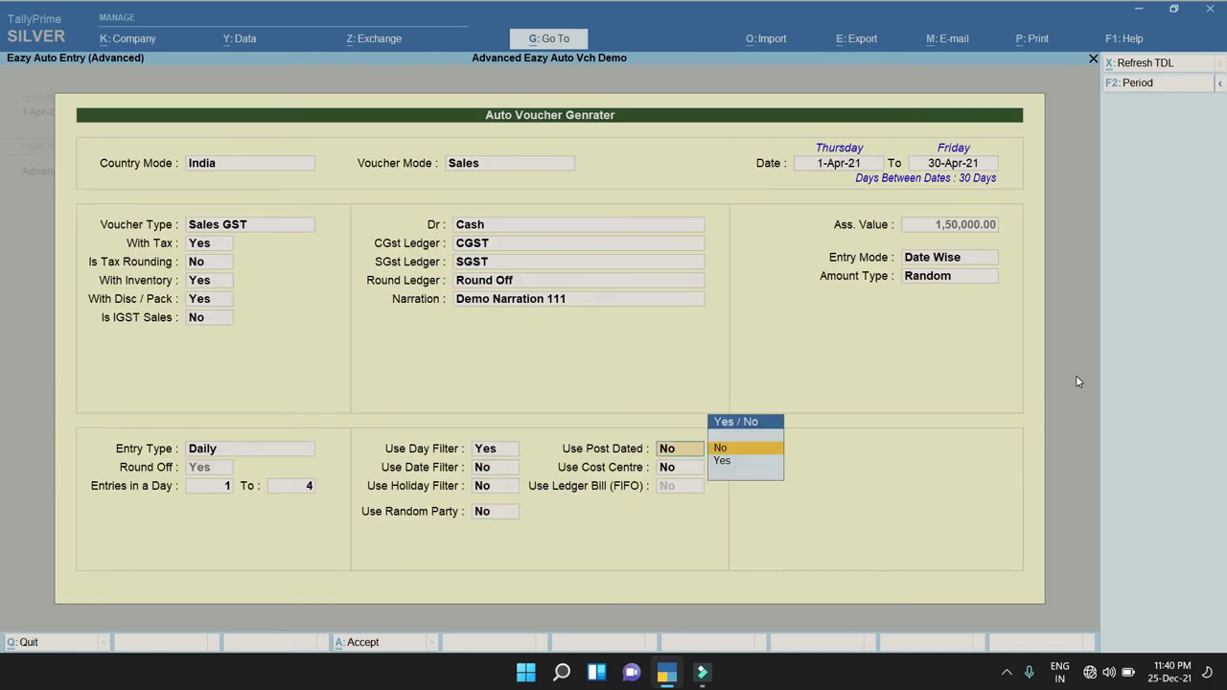
pyautogui.press('Return')
pyautogui.press('Return')
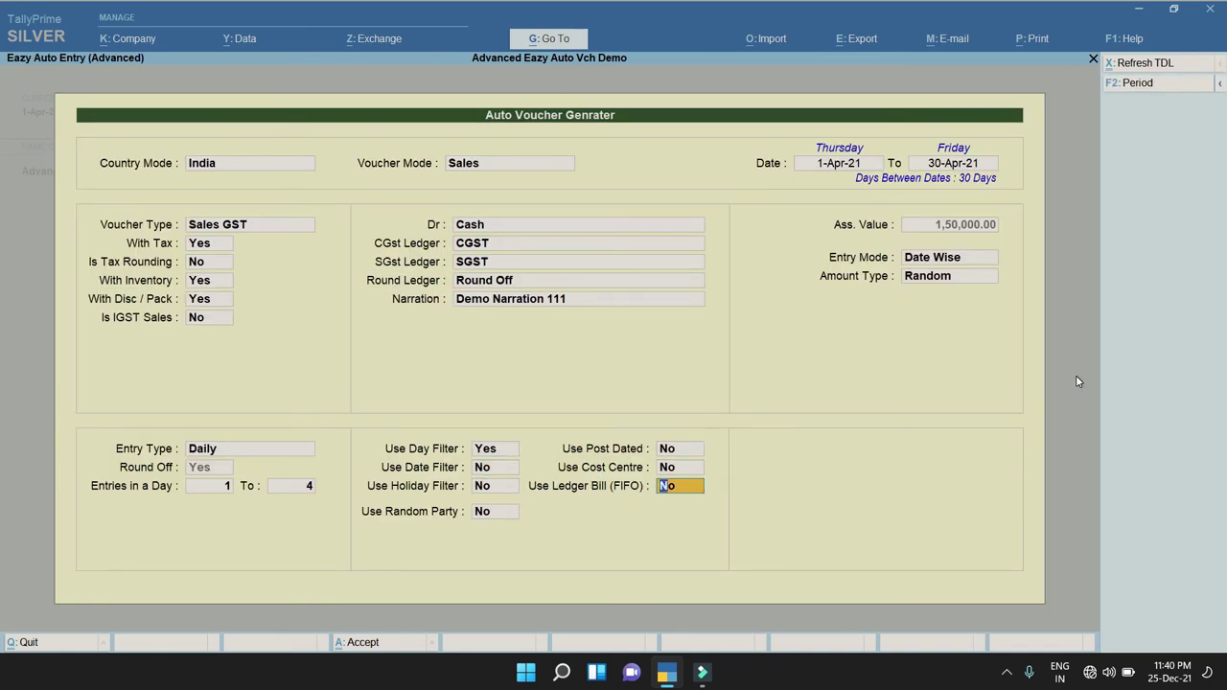
# Accept the Auto Voucher Genrater settings and generate the previewed multi-item sales vouchers.
pyautogui.hotkey('ctrl', 'a')
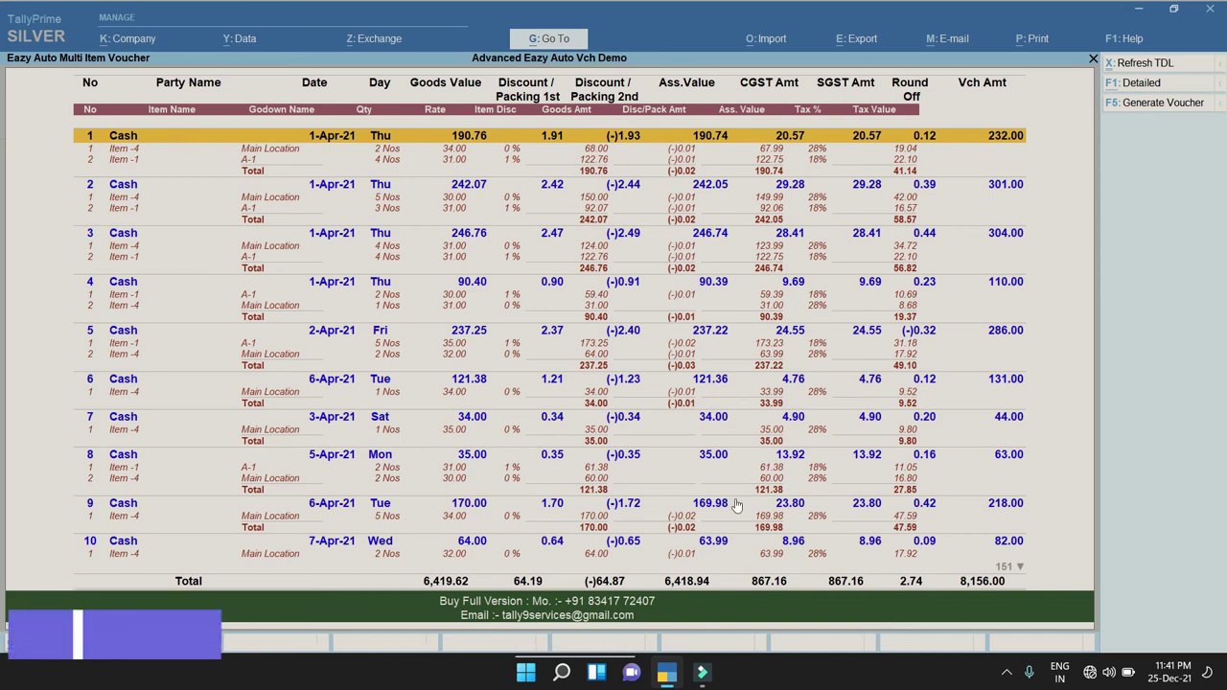
pyautogui.click(1147, 107)
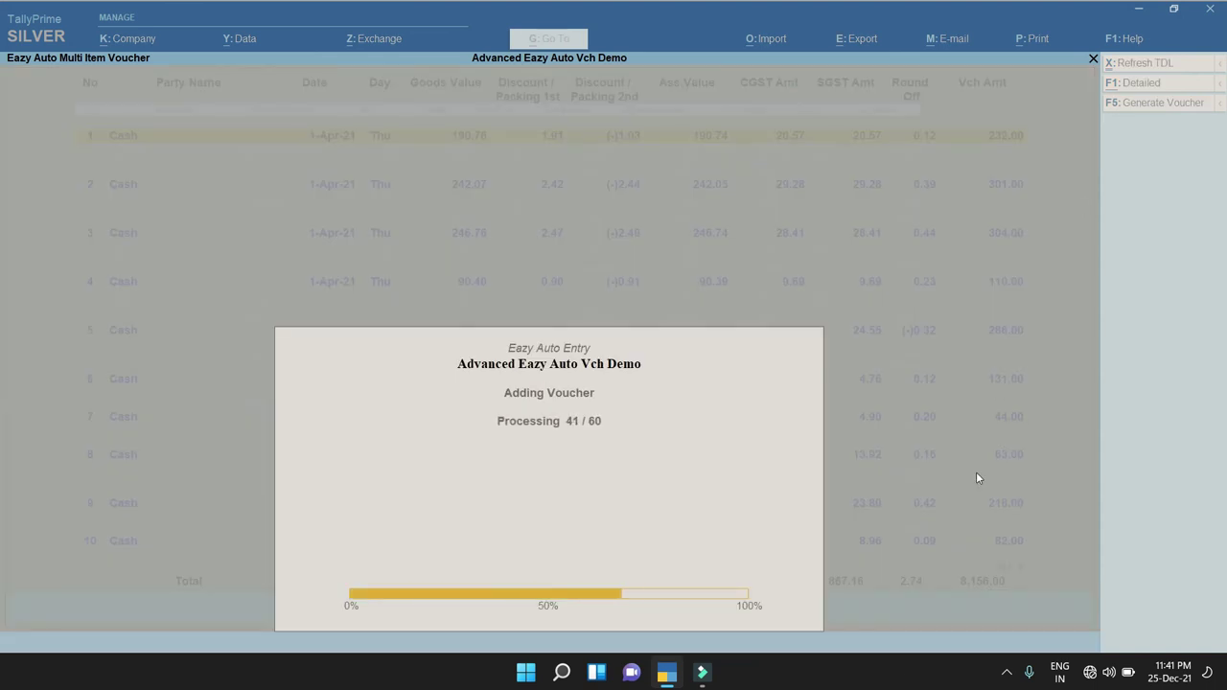
pyautogui.press('Return')
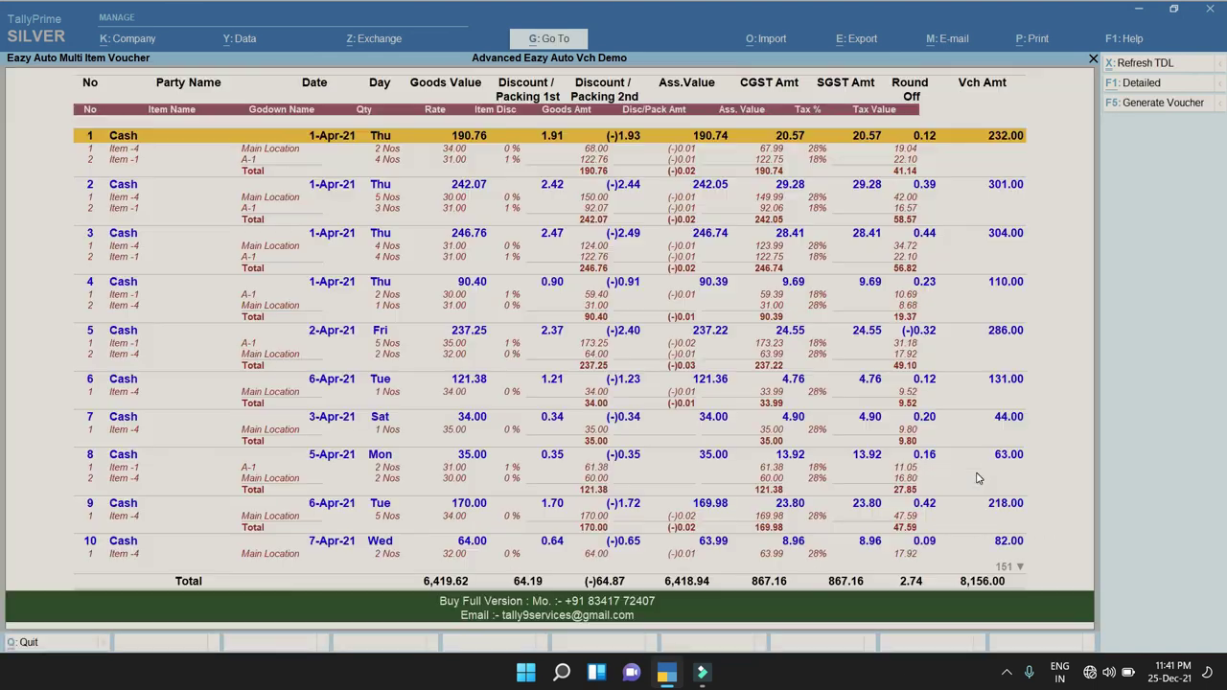
# Return to the Gateway of Tally and open Sales GST voucher 1 from April in the Sales Register.
pyautogui.press('Escape')
pyautogui.press('Escape')
pyautogui.press('Escape')
pyautogui.press('n')
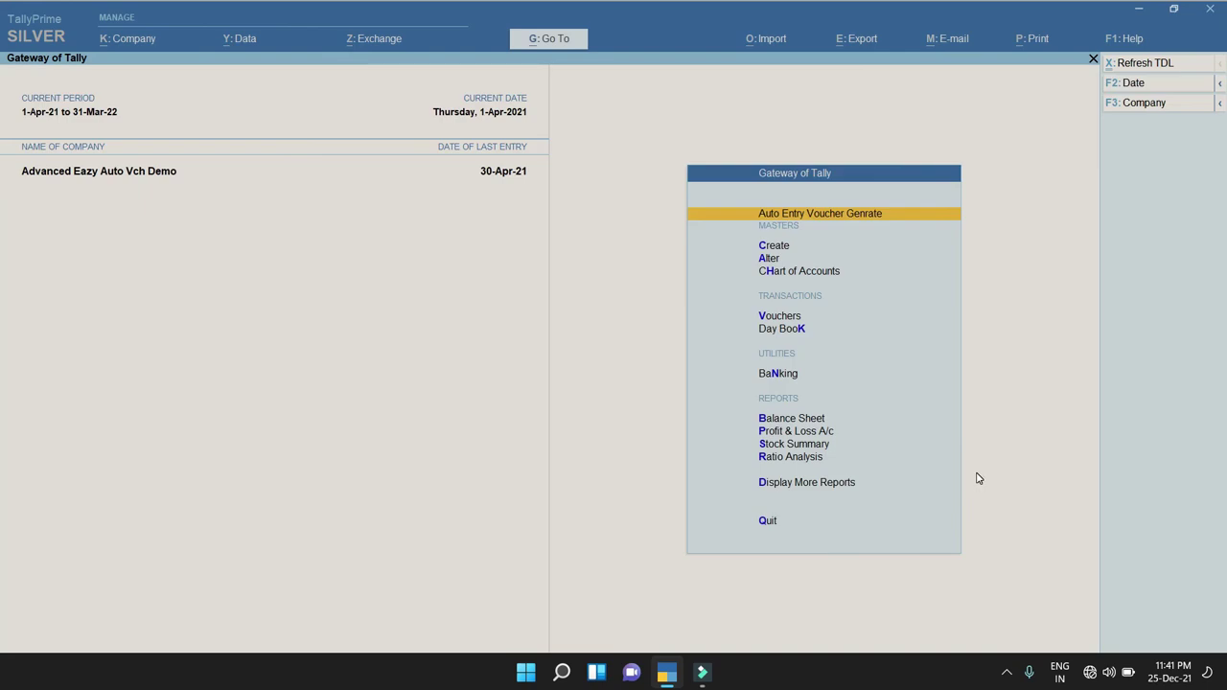
pyautogui.press('d')
pyautogui.press('a')
pyautogui.press('s')
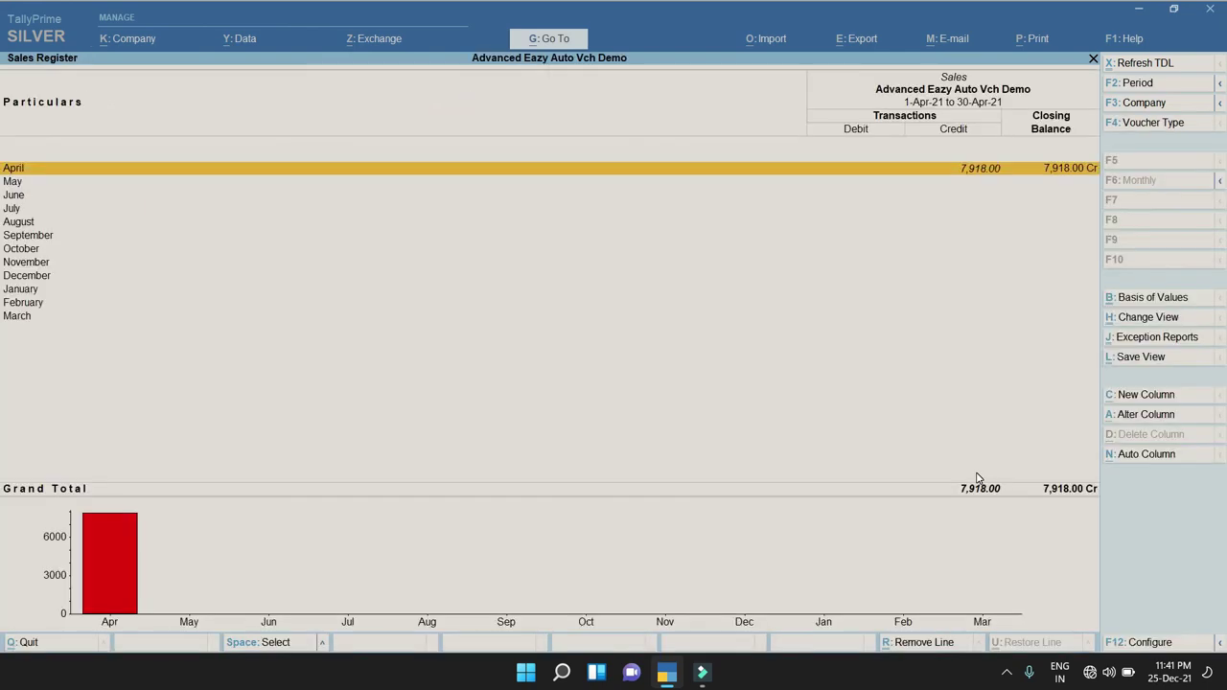
pyautogui.press('Return')
pyautogui.press('Return')
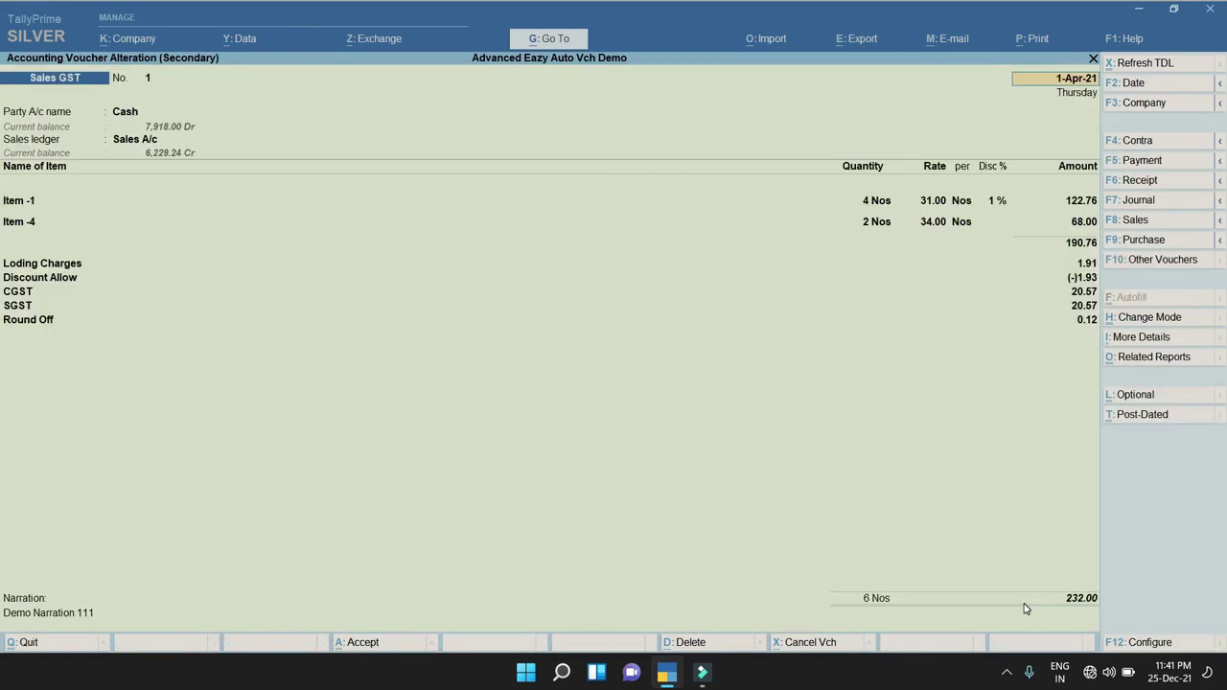
# Examine the voucher's item discount, Loding Charges, Discount Allow, GST and Round Off lines, then close it and the Sales Register.
pyautogui.click(995, 203)
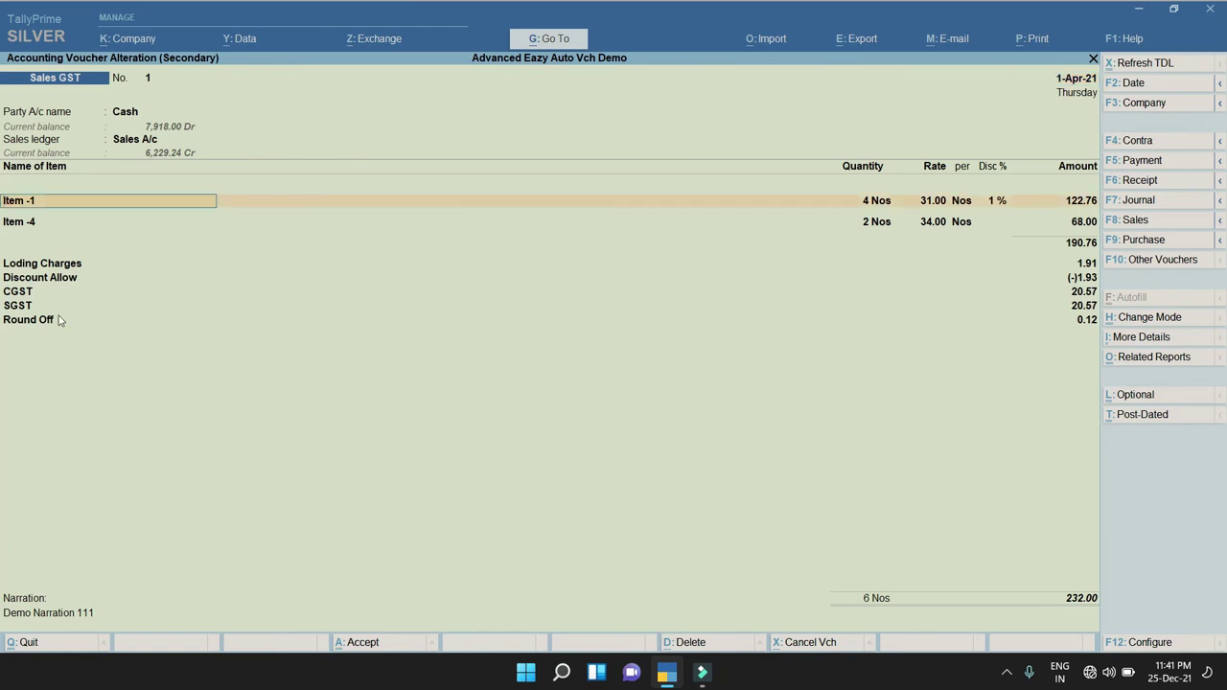
pyautogui.click(35, 269)
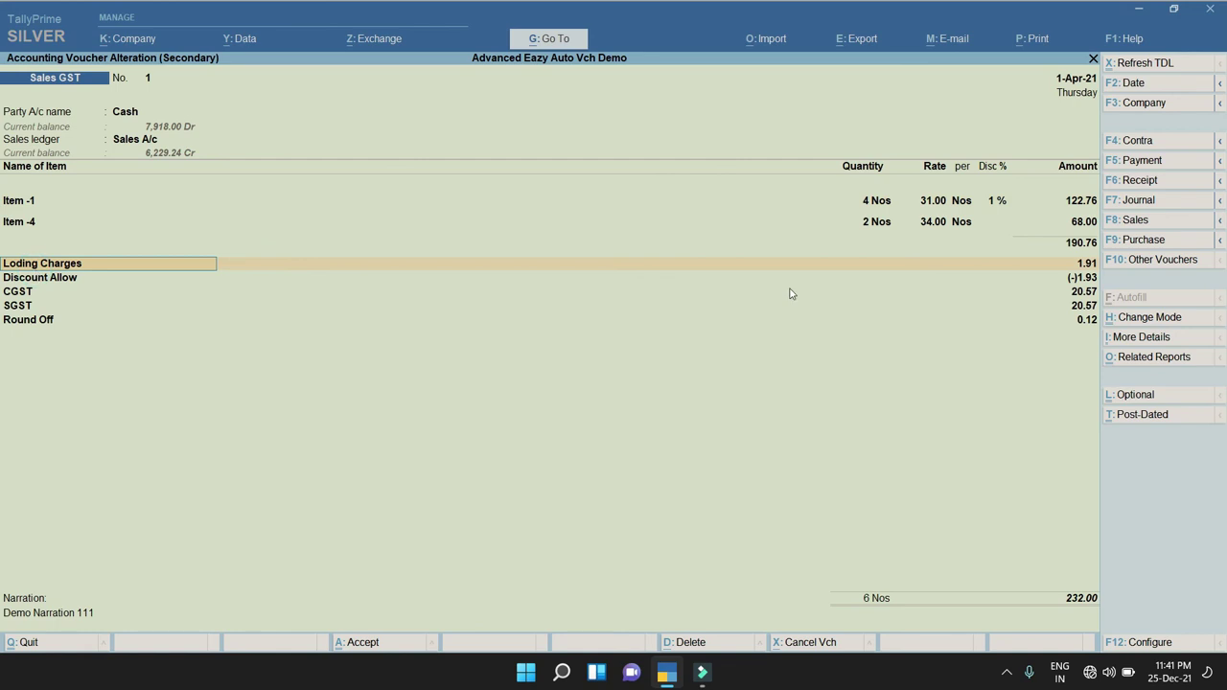
pyautogui.click(1083, 264)
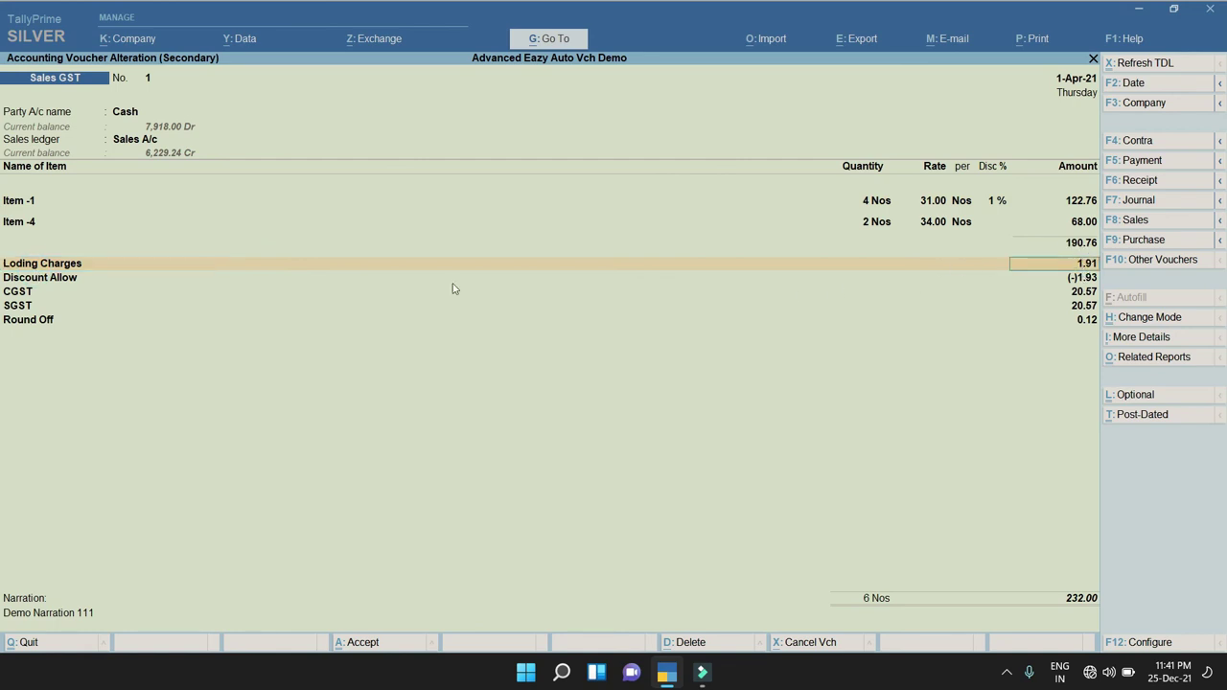
pyautogui.click(32, 279)
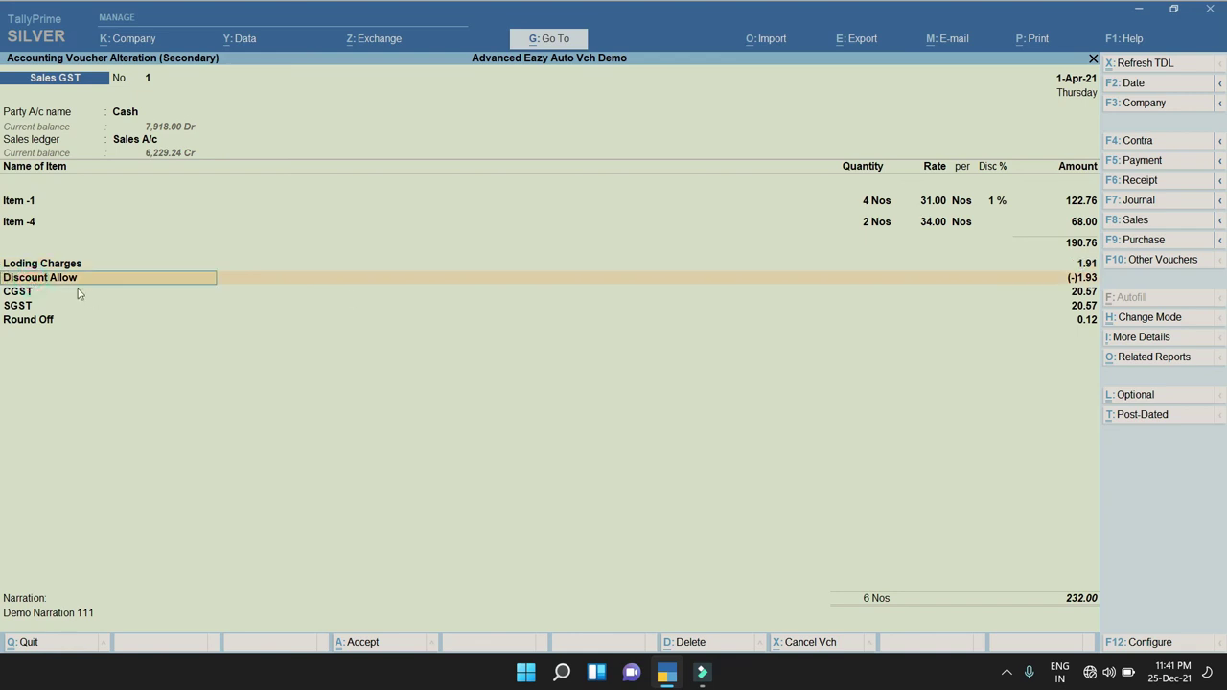
pyautogui.click(1082, 281)
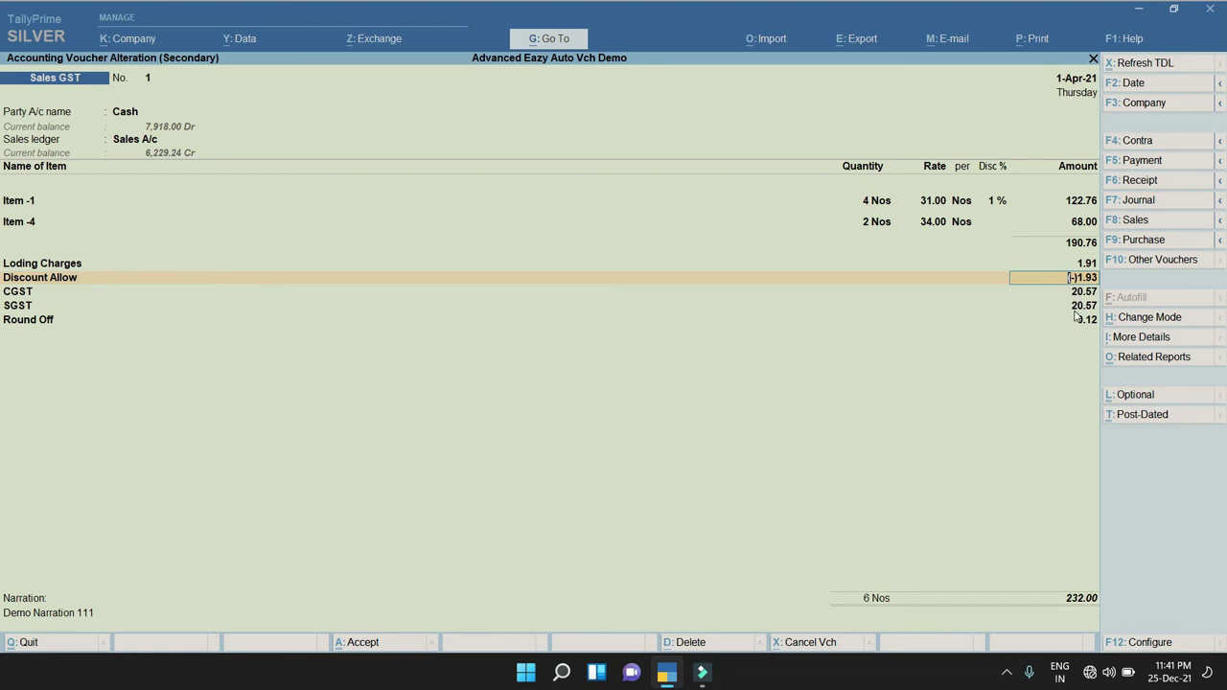
pyautogui.press('Down')
pyautogui.press('Down')
pyautogui.press('Down')
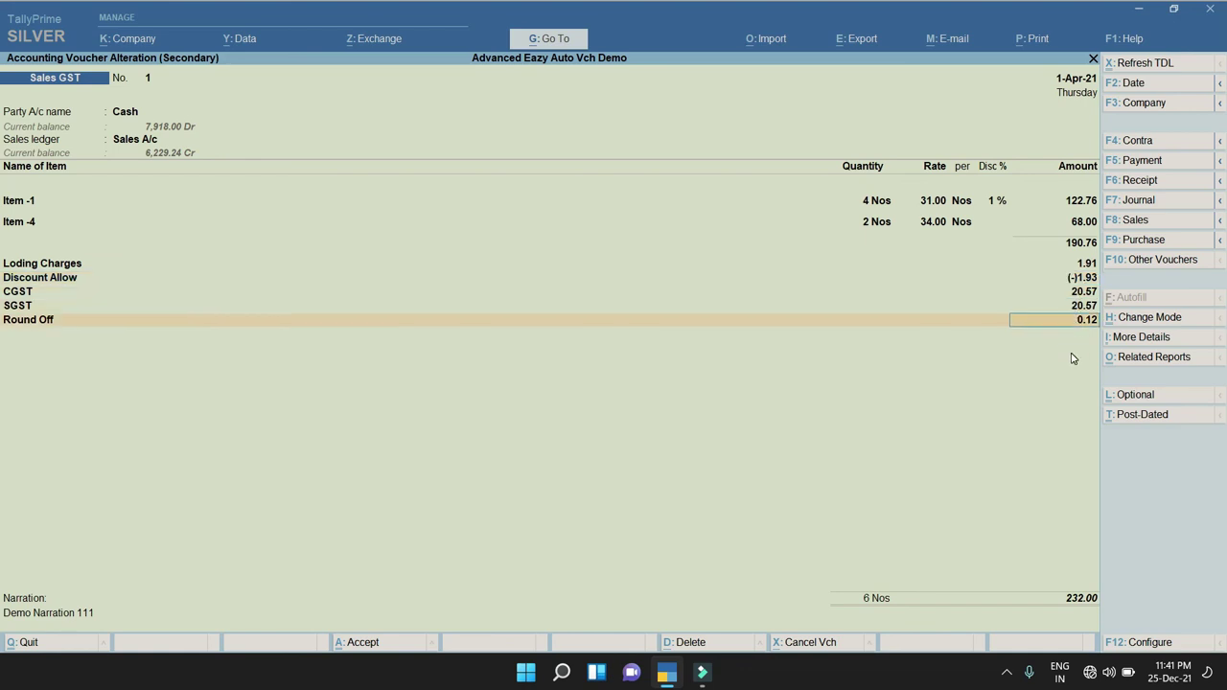
pyautogui.press('BackSpace')
pyautogui.press('Escape')
pyautogui.press('y')
pyautogui.press('Escape')
pyautogui.press('Escape')
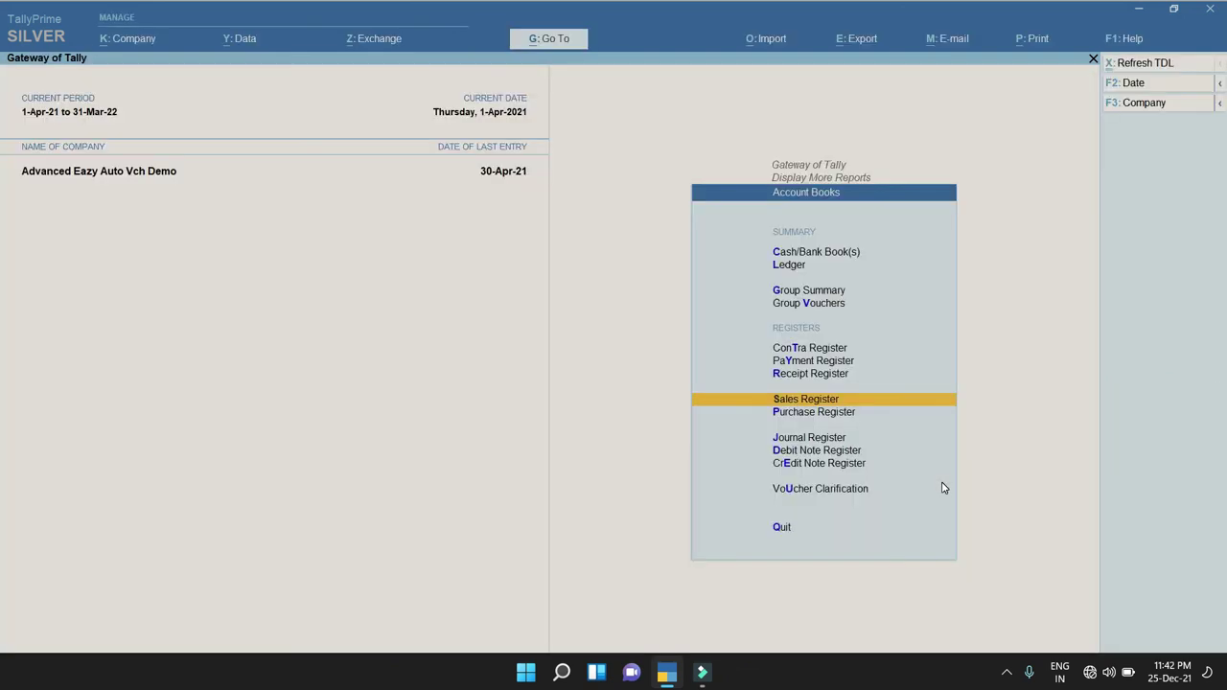
# Leave the account books and open the GSTR-1 report from the GST reports.
pyautogui.press('Escape')
pyautogui.press('Escape')
pyautogui.press('Escape')
pyautogui.press('n')
pyautogui.press('Up')
pyautogui.press('Return')
pyautogui.press('Down')
pyautogui.press('Down')
pyautogui.press('Down')
pyautogui.press('Down')
pyautogui.press('Down')
pyautogui.press('Down')
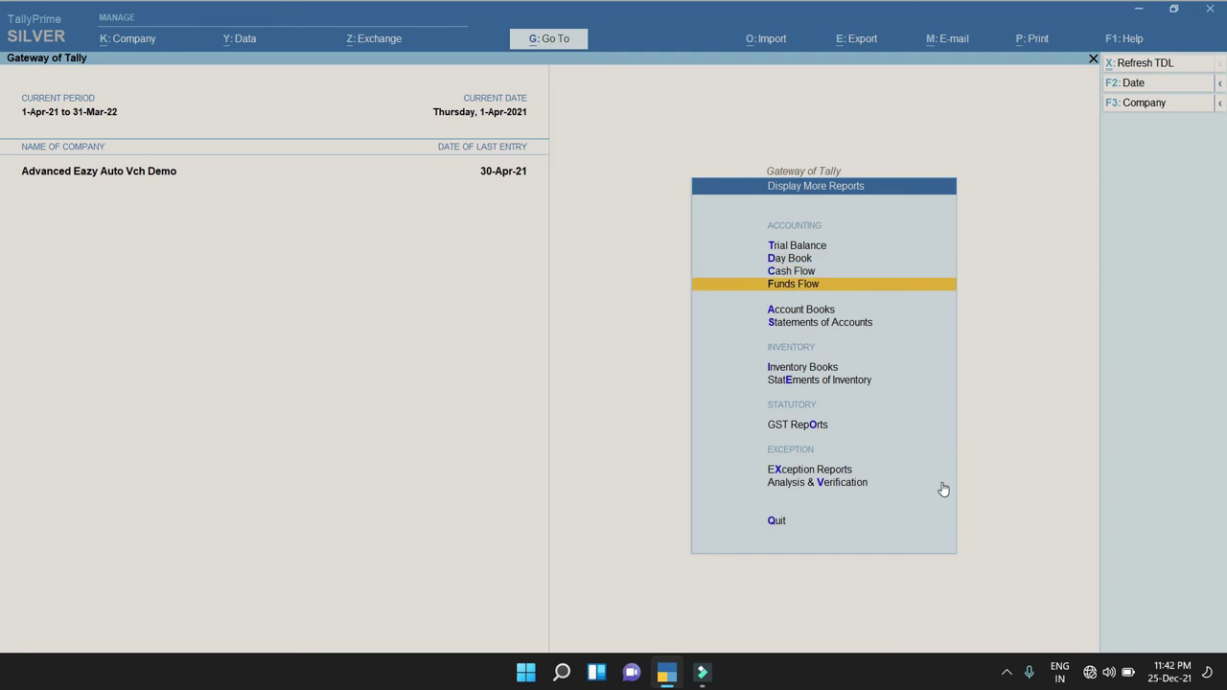
pyautogui.press('Down')
pyautogui.press('Down')
pyautogui.press('Return')
pyautogui.press('Return')
# Drill into B2C(Small) Invoices - 7 and review the vouchers for the 28 % and 18 % GST rates.
pyautogui.press('Down')
pyautogui.press('Down')
pyautogui.press('Down')
pyautogui.press('Down')
pyautogui.press('Down')
pyautogui.press('Down')
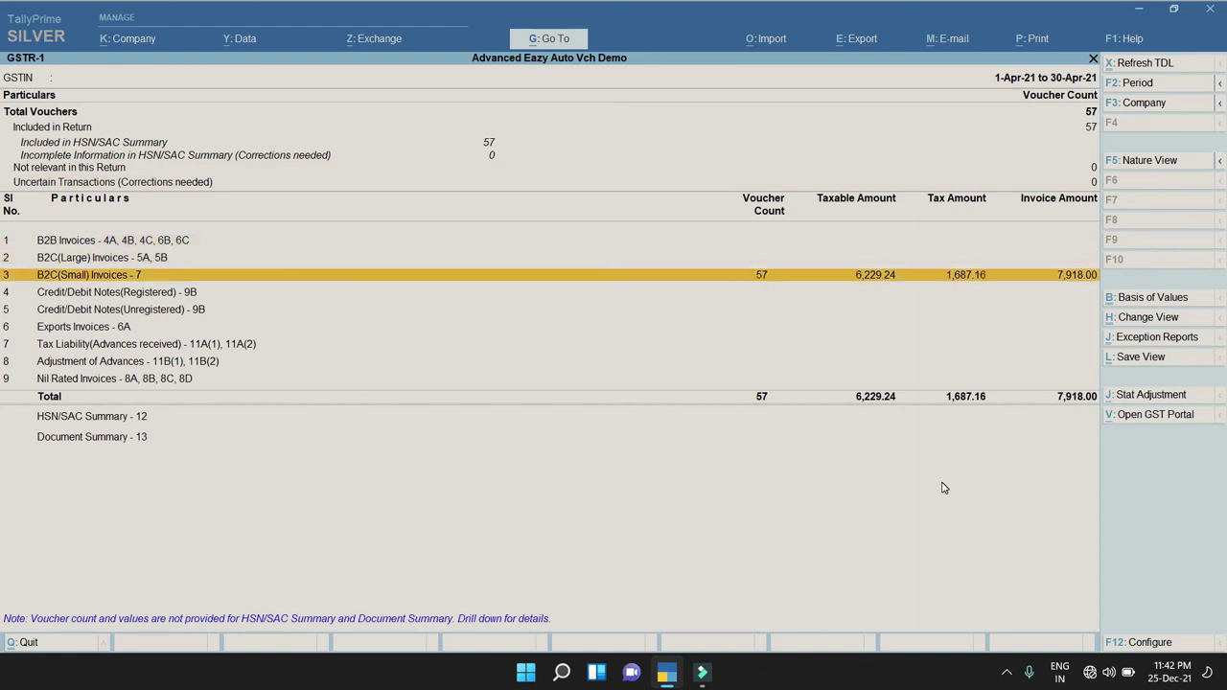
pyautogui.press('Return')
pyautogui.press('Down')
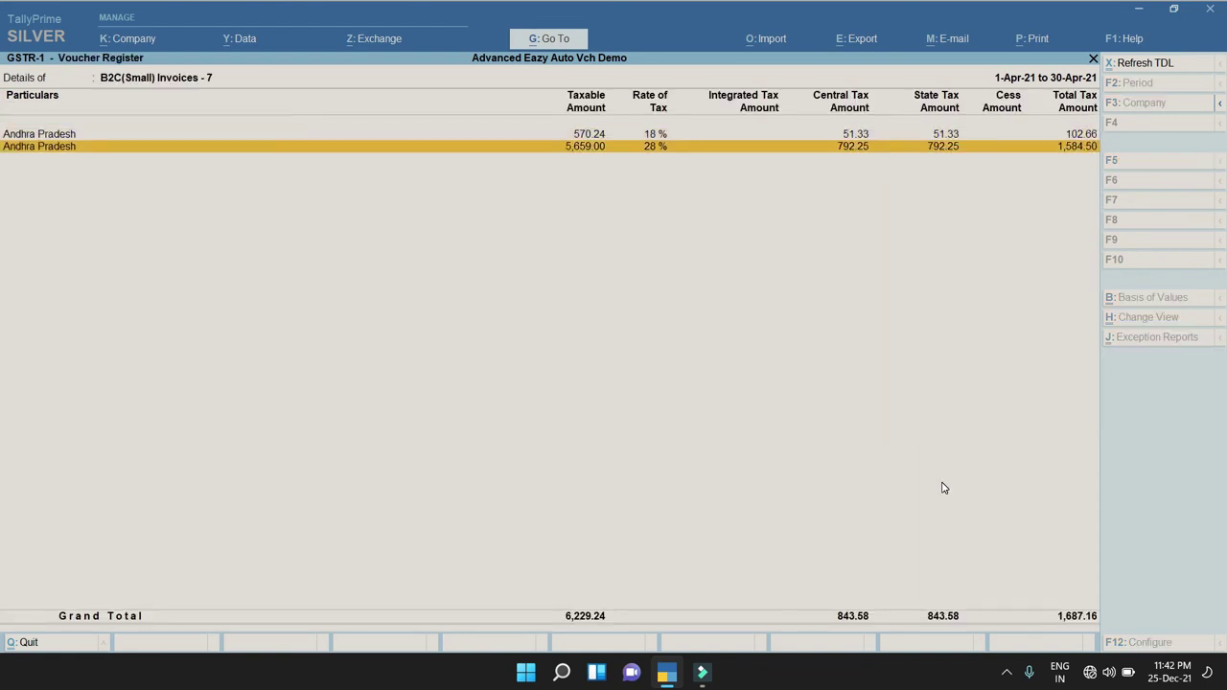
pyautogui.press('Return')
pyautogui.press('Escape')
pyautogui.press('Up')
pyautogui.press('Return')
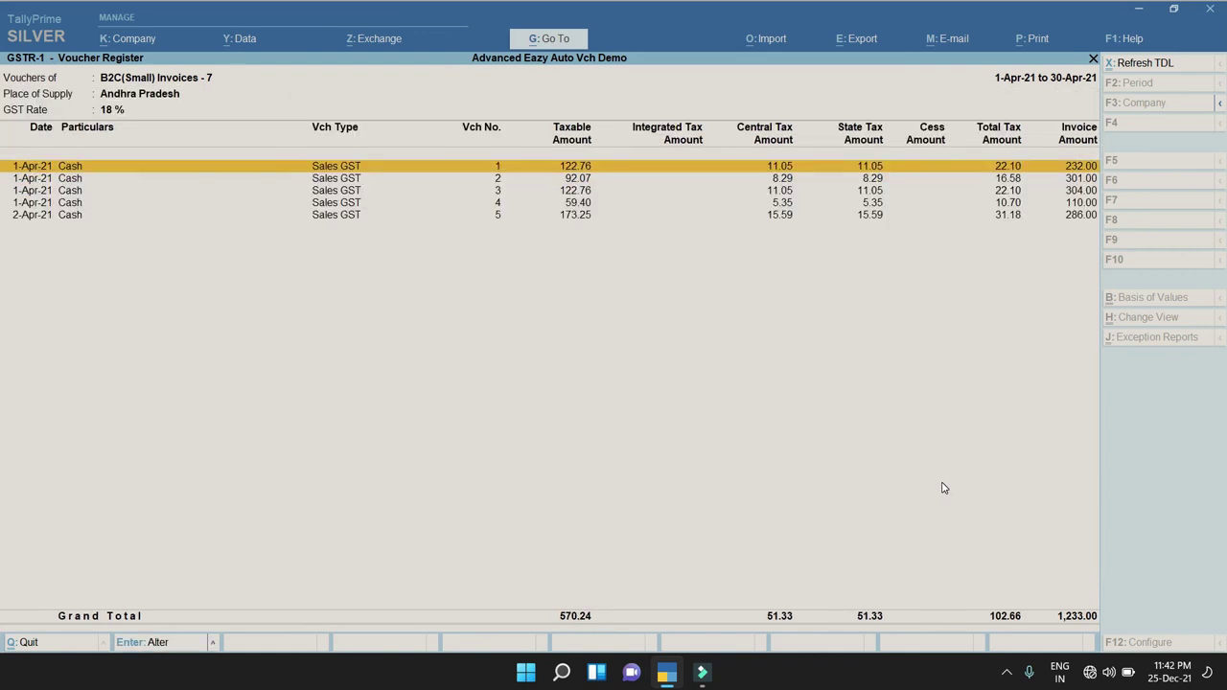
# Close the GSTR-1 report and return to the Gateway of Tally.
pyautogui.press('Escape')
pyautogui.press('Escape')
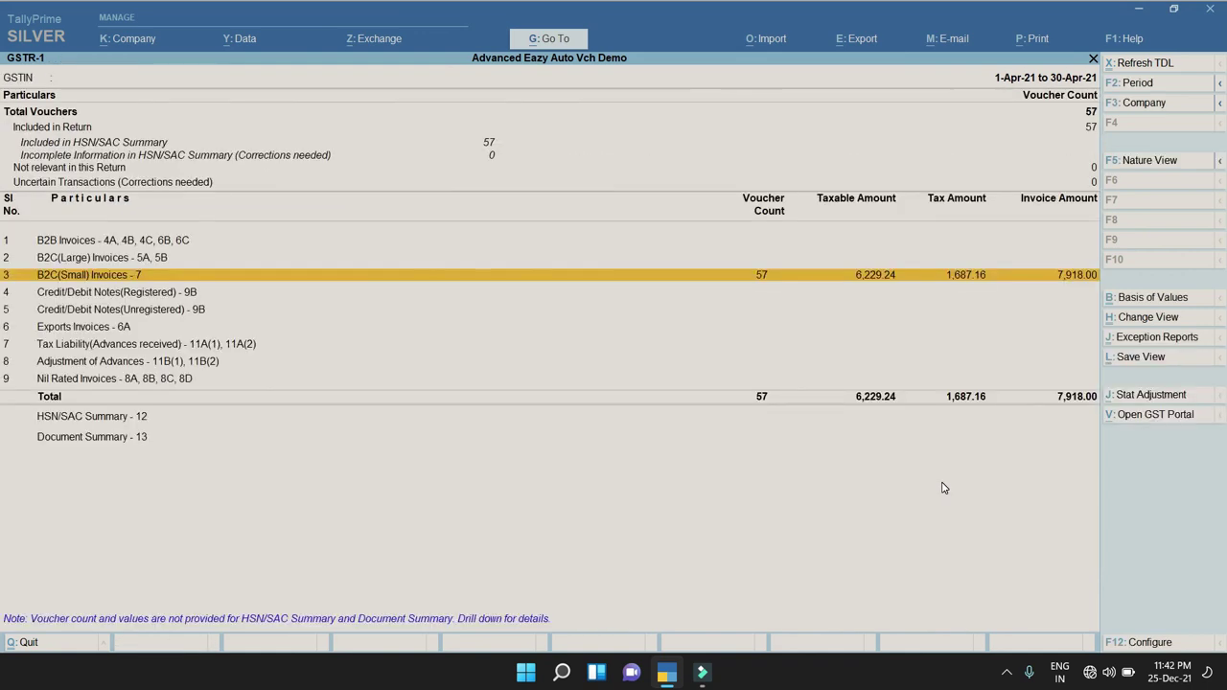
pyautogui.press('Escape')
pyautogui.press('Escape')
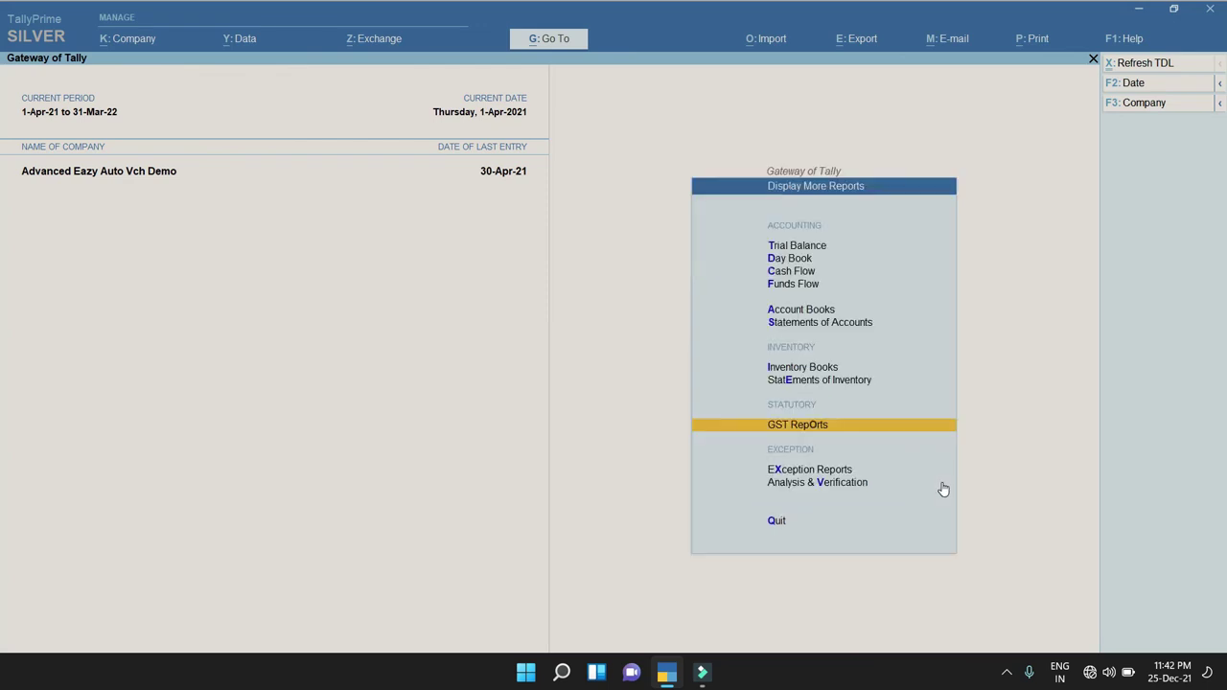
pyautogui.press('Escape')
pyautogui.press('Escape')
pyautogui.press('n')
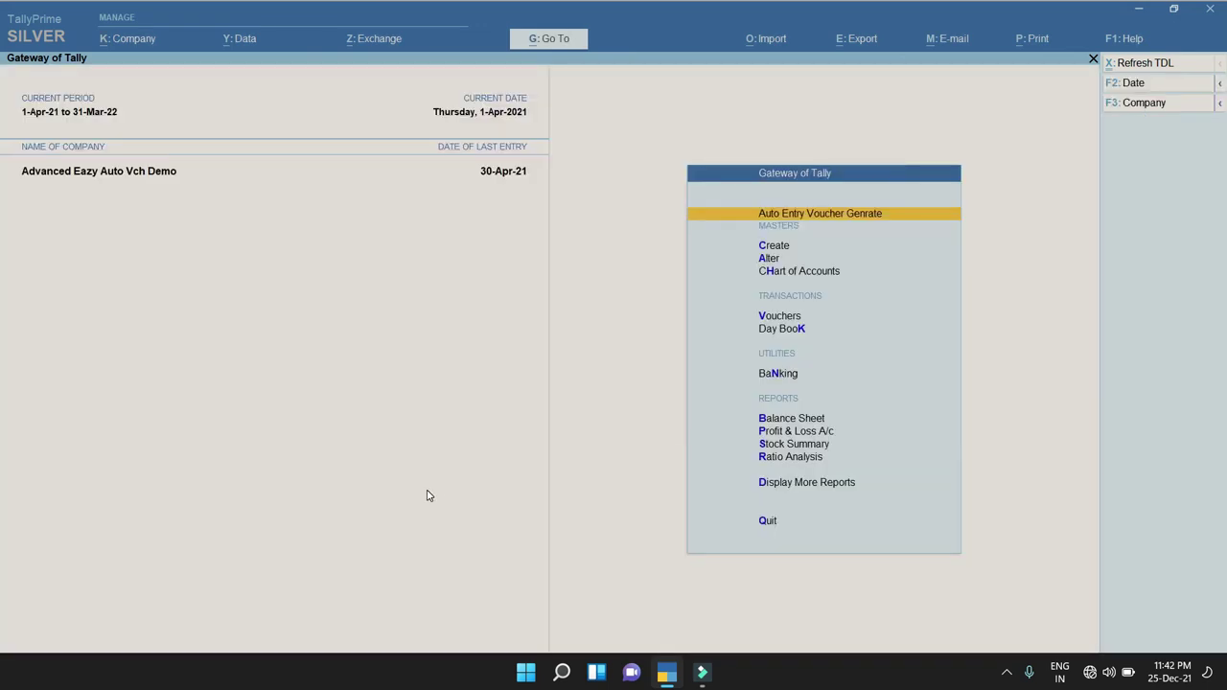